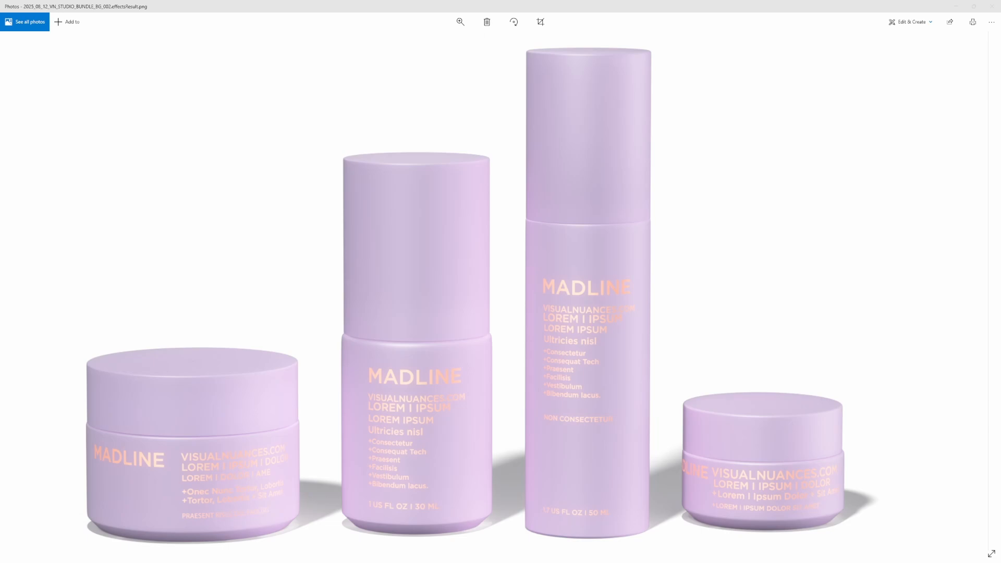
left_click_drag(472, 263, 488, 240)
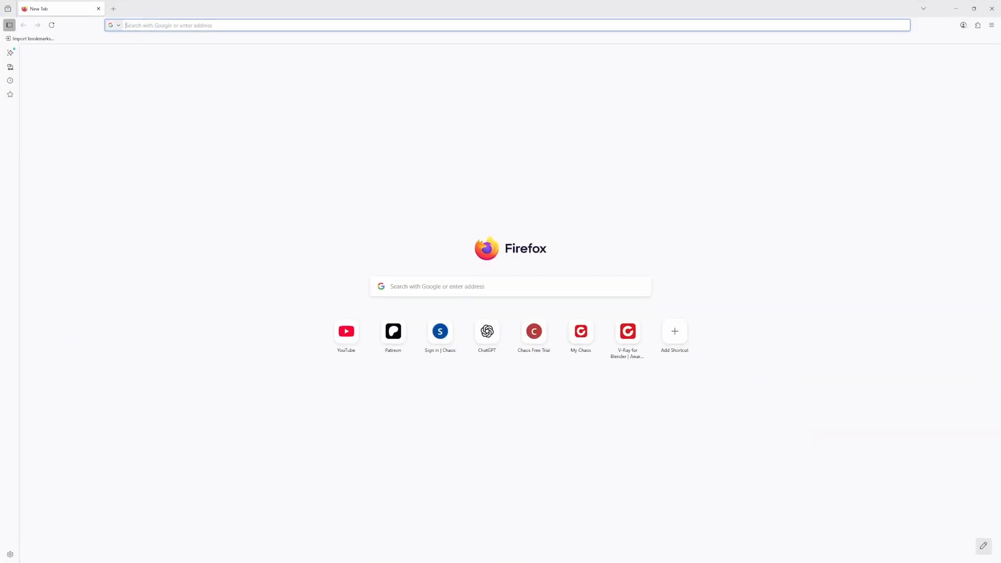
- Search the web for "vray for blender" in Firefox
left_click(185, 26)
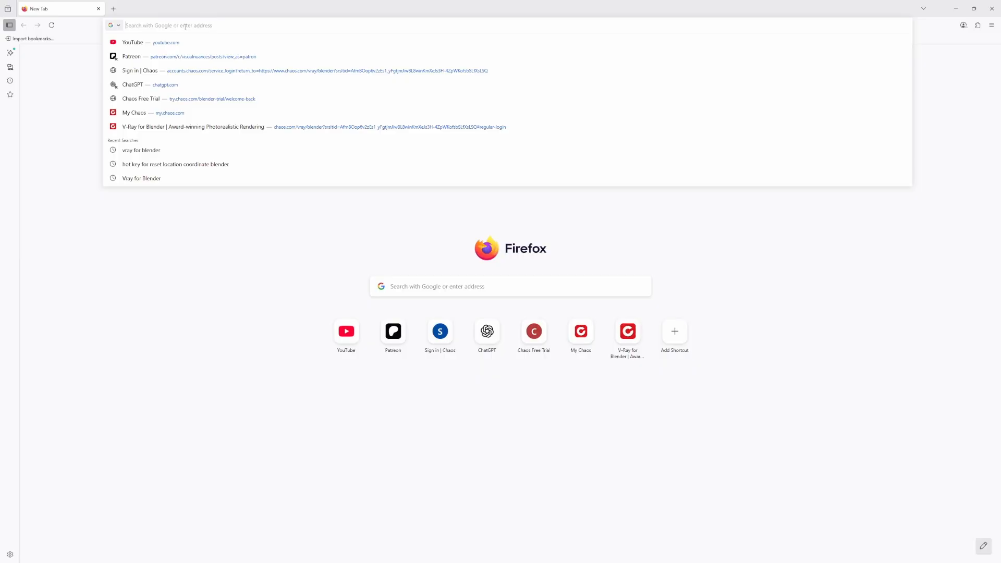
type("wvray")
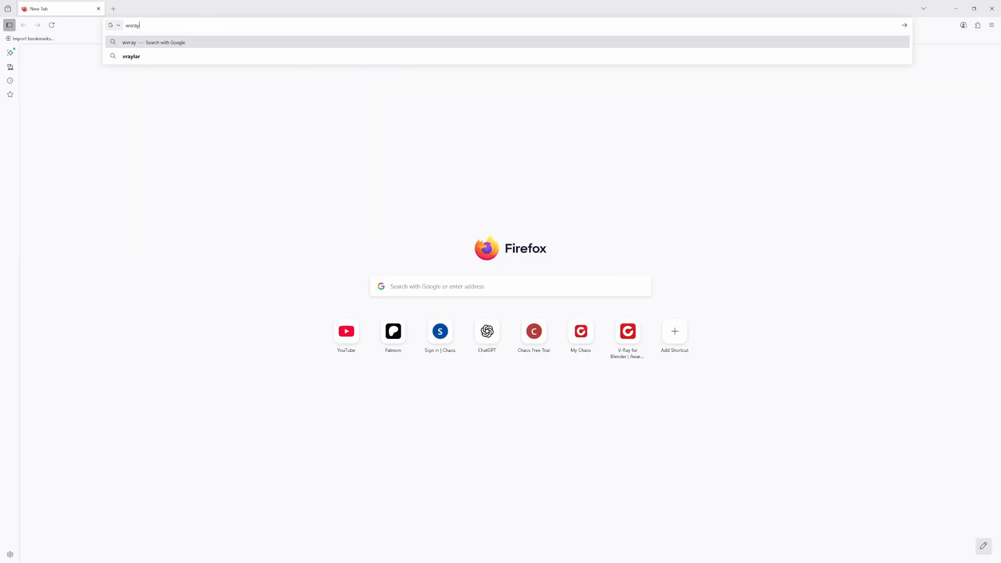
key("BackSpace")
key("BackSpace")
key("BackSpace")
key("BackSpace")
key("BackSpace")
type("vray for ")
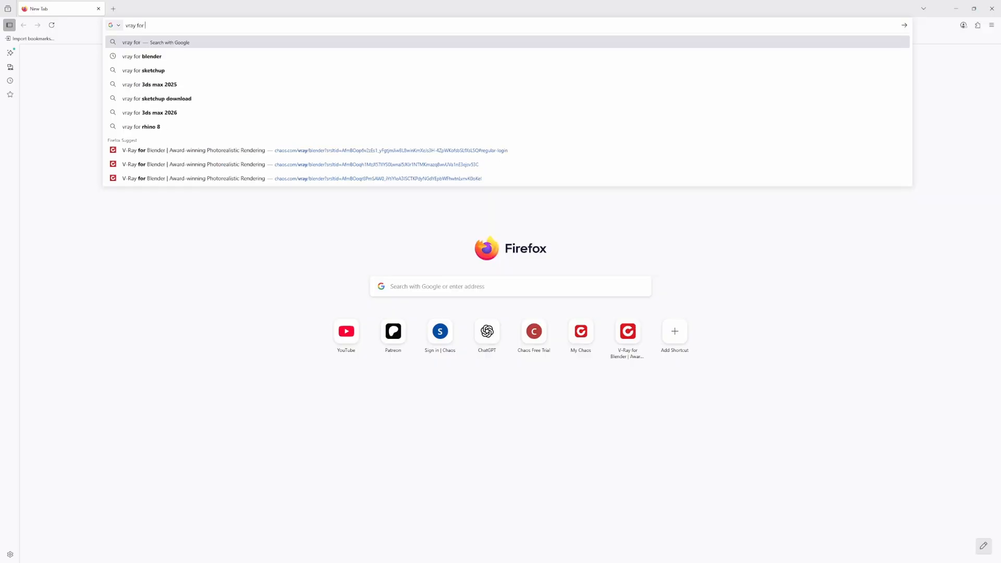
type("blender")
key("Return")
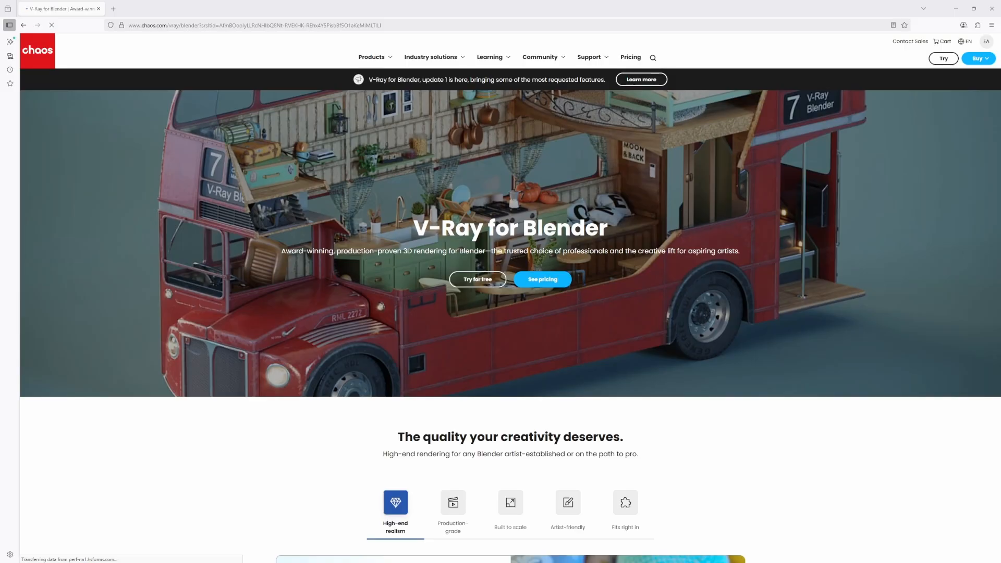
- Go from the V-Ray for Blender free trial to licence management and open the trial product's download page
left_click(489, 284)
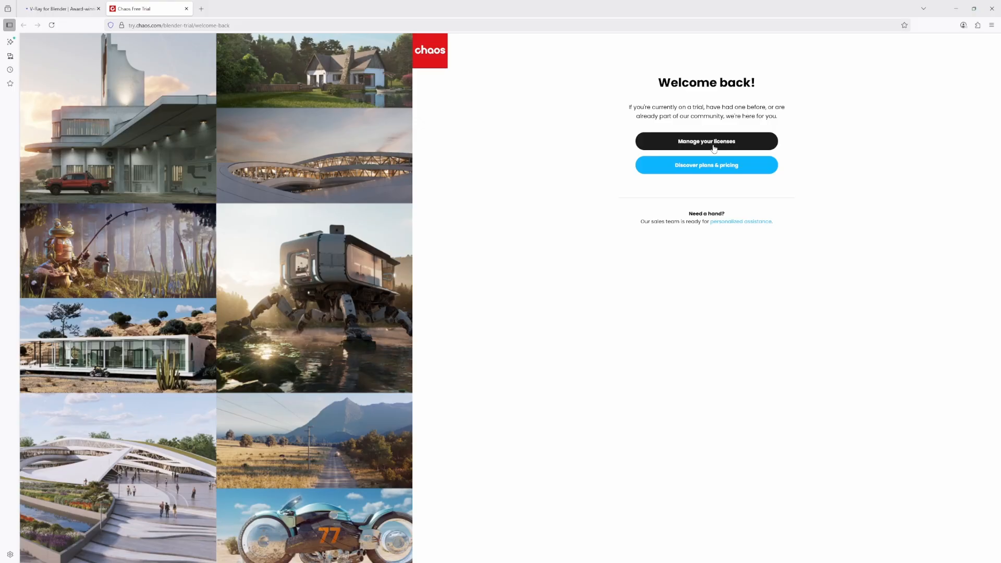
left_click(713, 148)
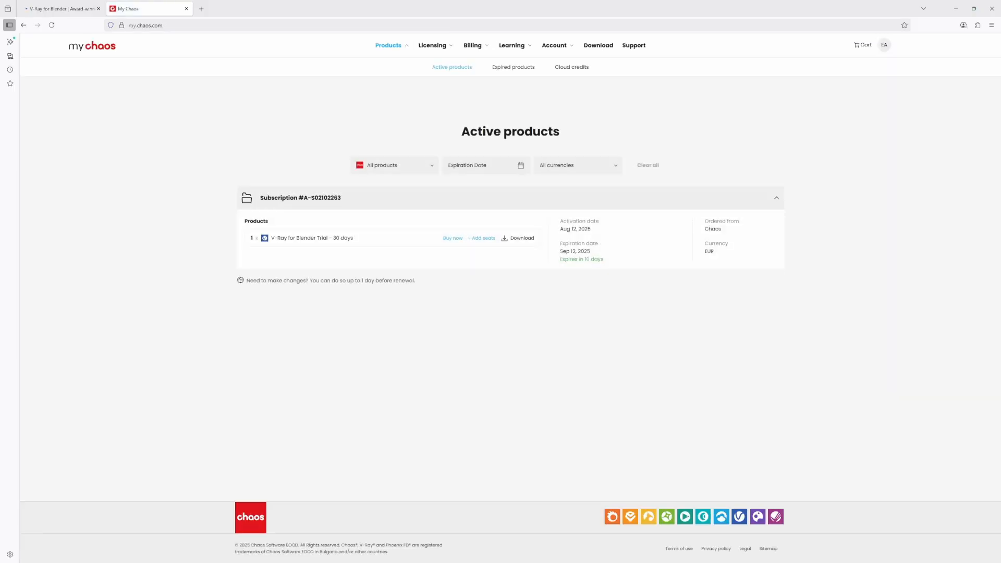
left_click(527, 239)
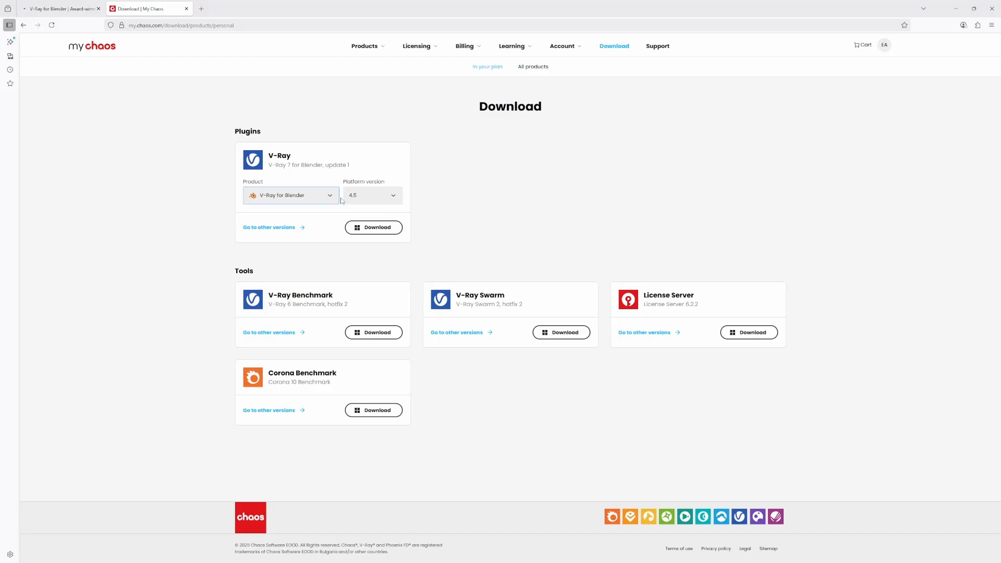
- Choose platform version 4.5 for the V-Ray for Blender plugin download
left_click(374, 199)
left_click(292, 196)
left_click(377, 191)
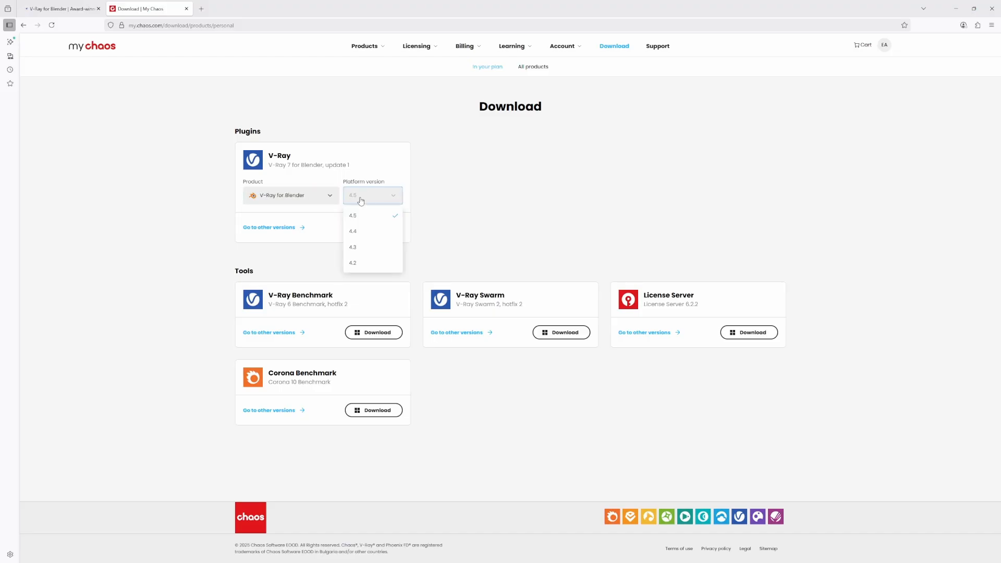
left_click(361, 214)
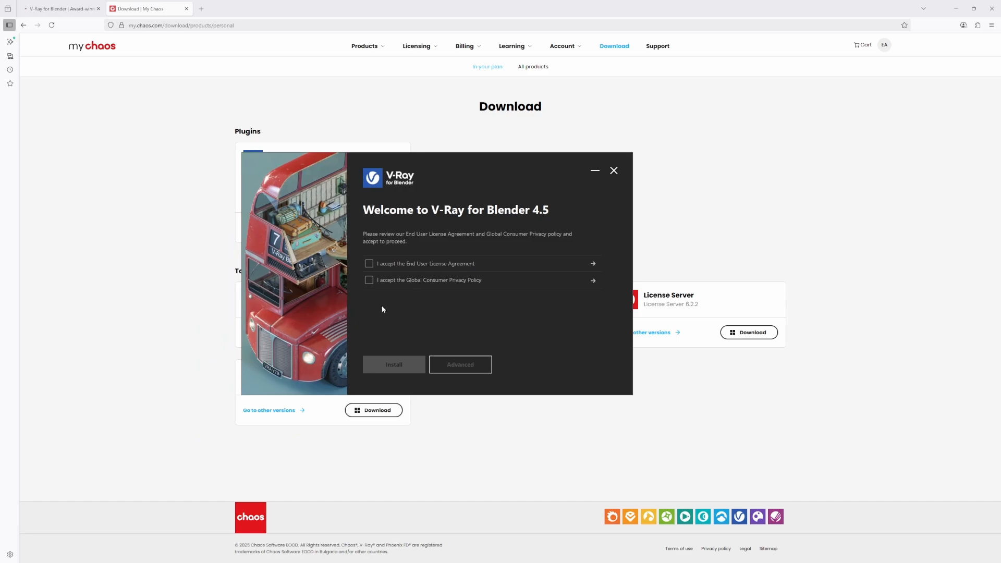
- Accept the End User License Agreement and Global Consumer Privacy Policy in the V-Ray installer, and close it without installing
left_click(371, 264)
left_click(369, 280)
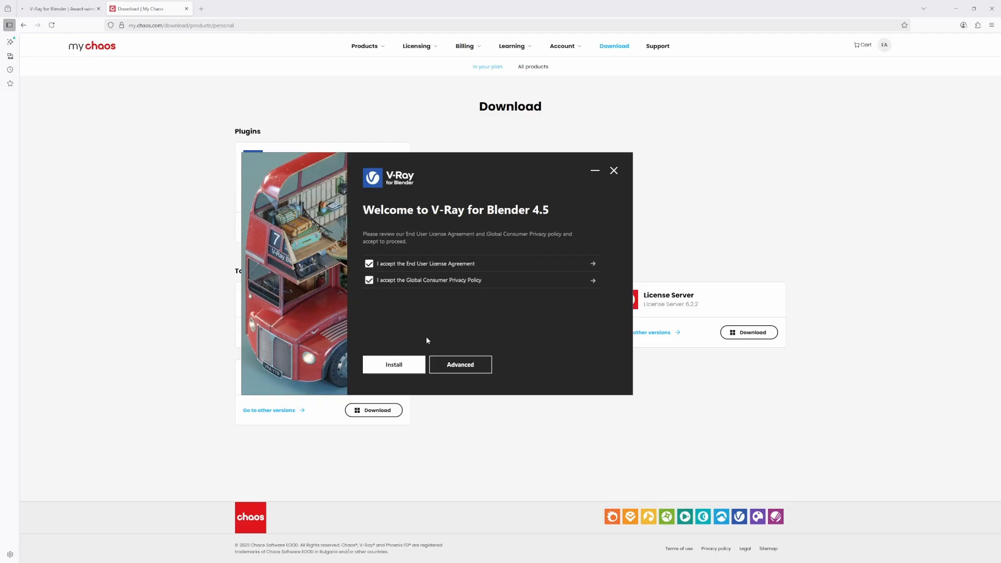
left_click(613, 171)
left_click(401, 306)
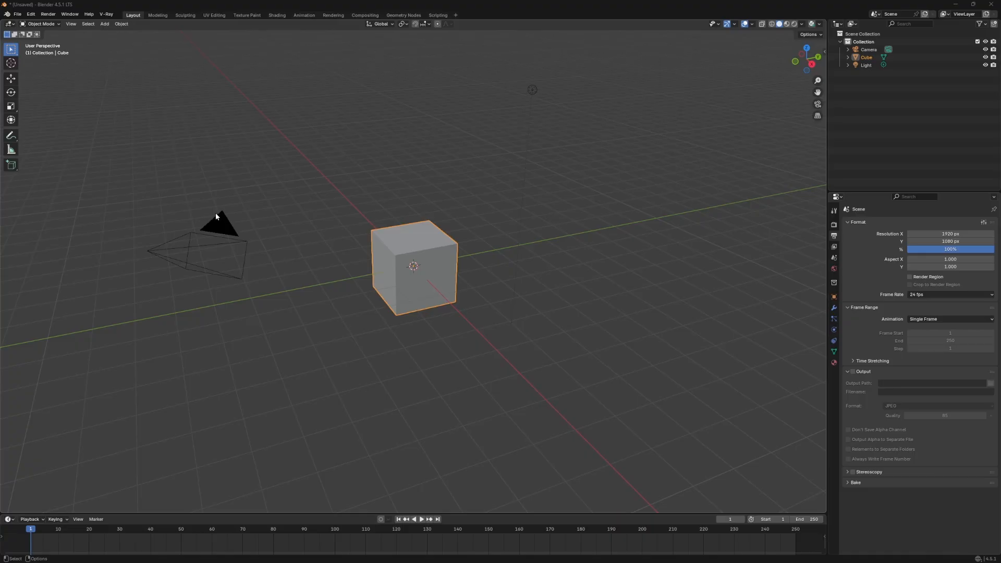
- In Blender, check the add-ons list in the preferences for V-Ray For Blender, and close the preferences
left_click(31, 14)
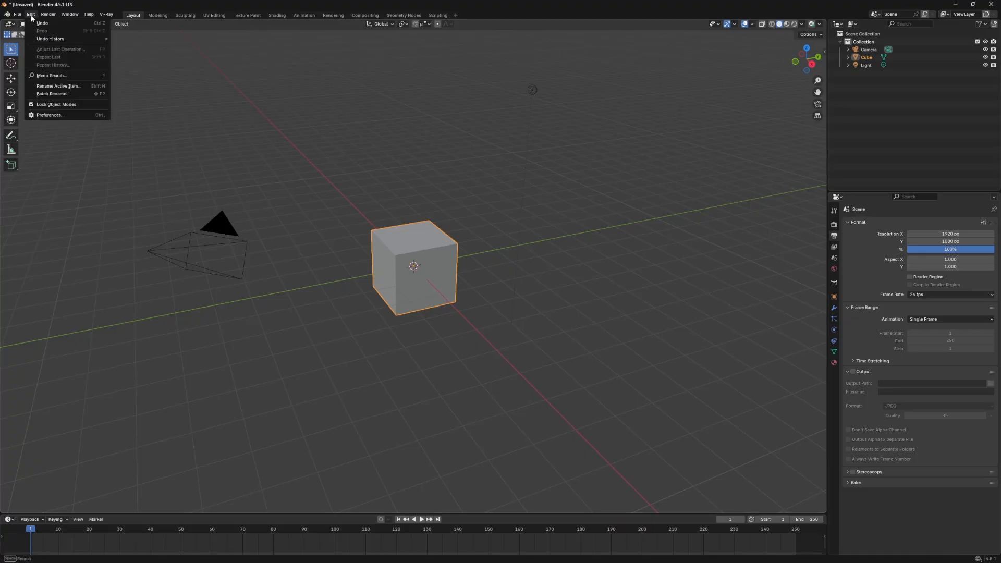
left_click(51, 115)
left_click_drag(117, 11, 164, 53)
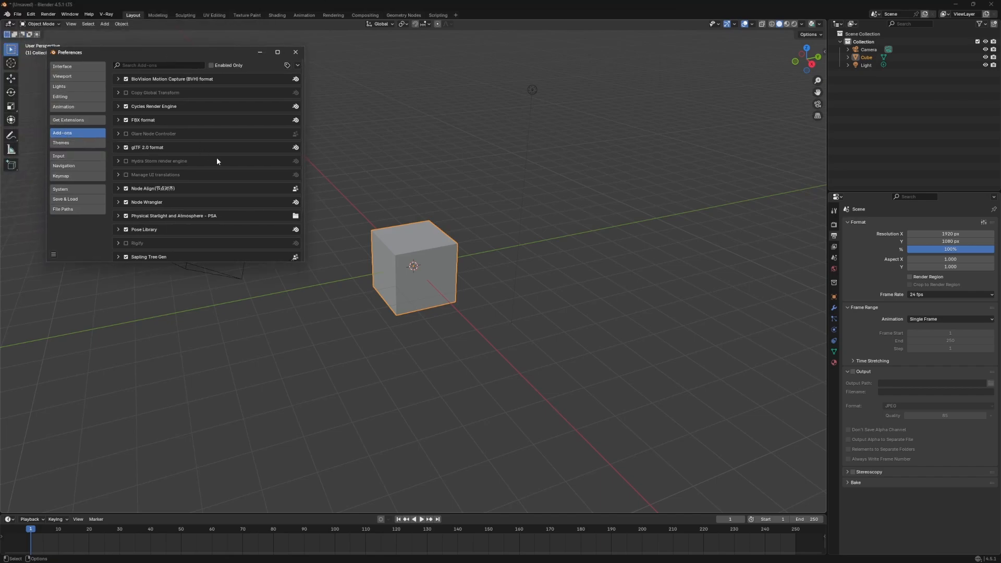
scroll(217, 161, "down", 3)
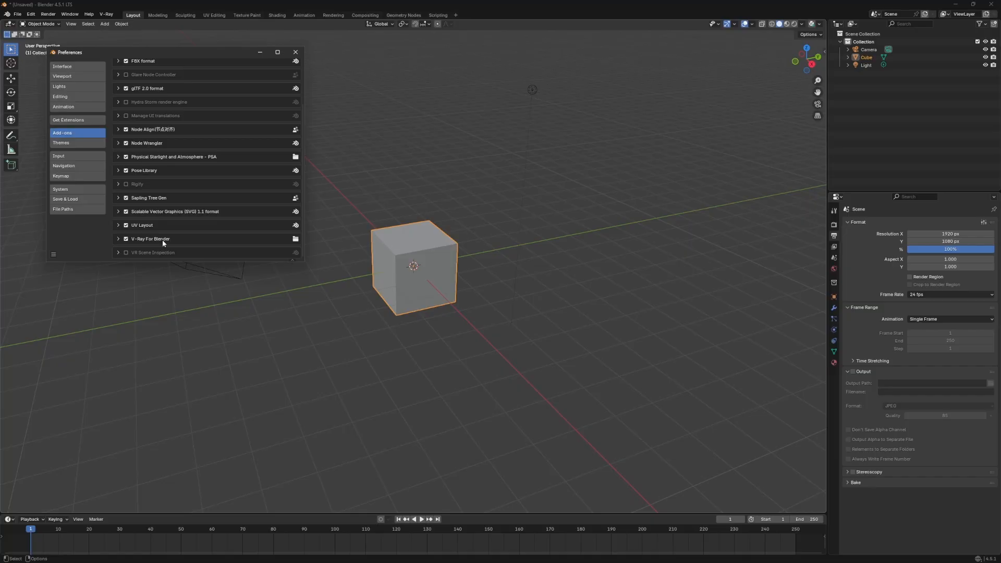
left_click(296, 52)
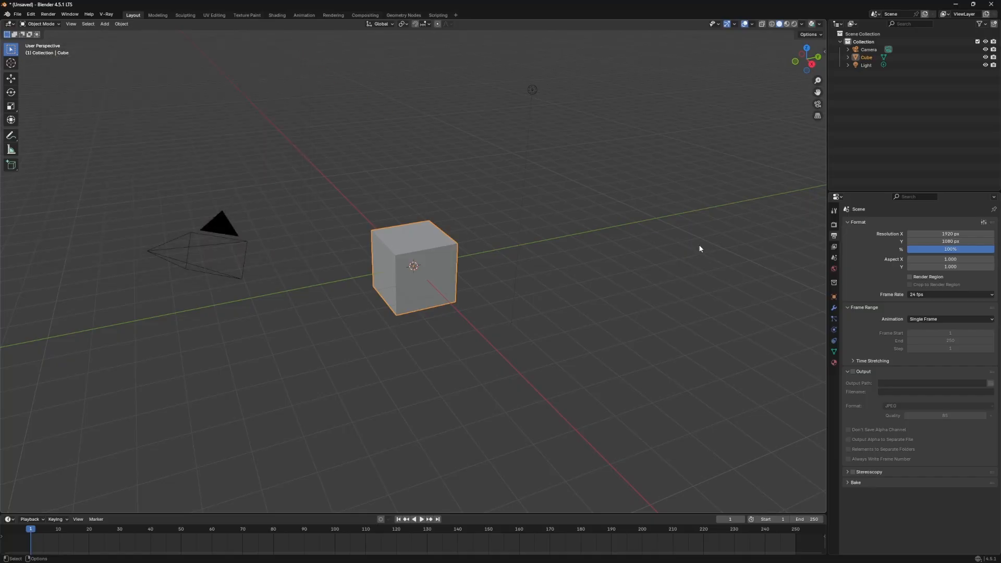
- Show the scene's render properties and view the available V-Ray Engine options
left_click(834, 225)
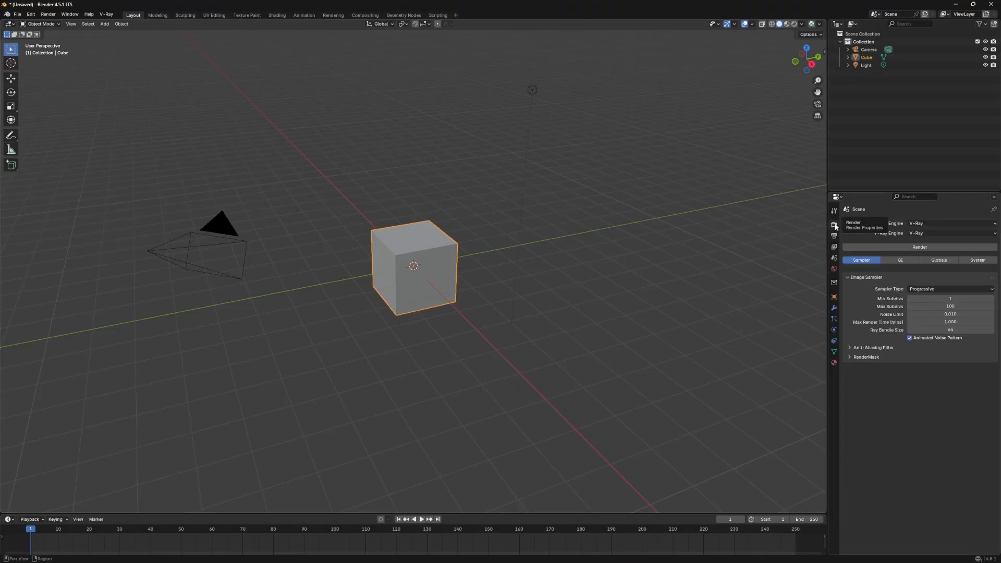
left_click(931, 234)
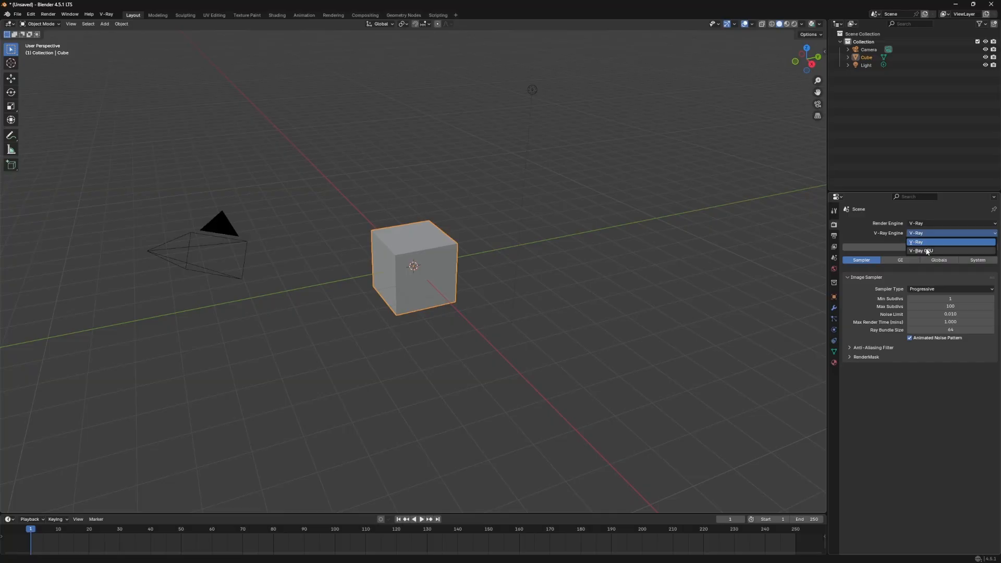
left_click(883, 233)
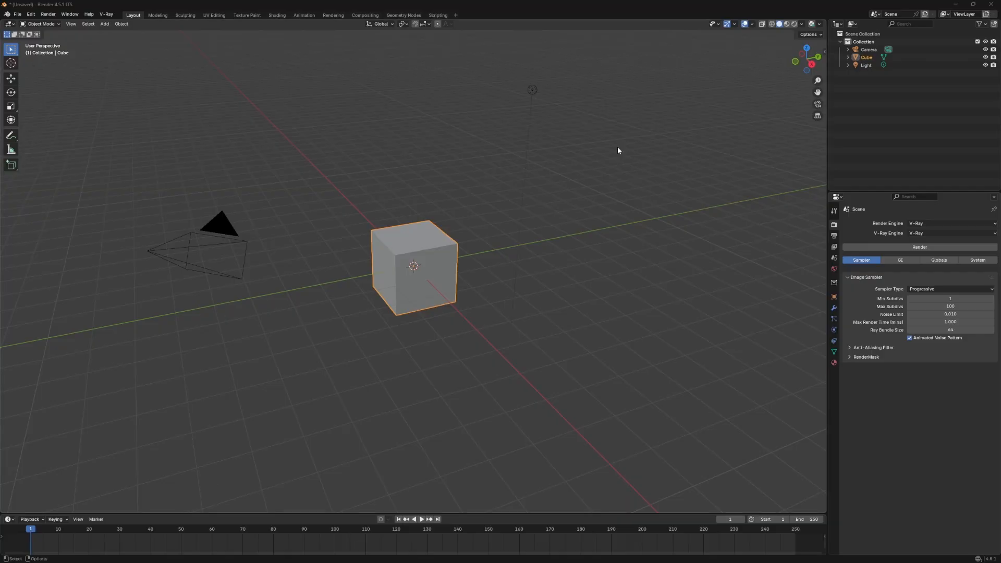
- Run a test render of the default cube in the V-Ray Frame Buffer and close the render window
left_click(811, 25)
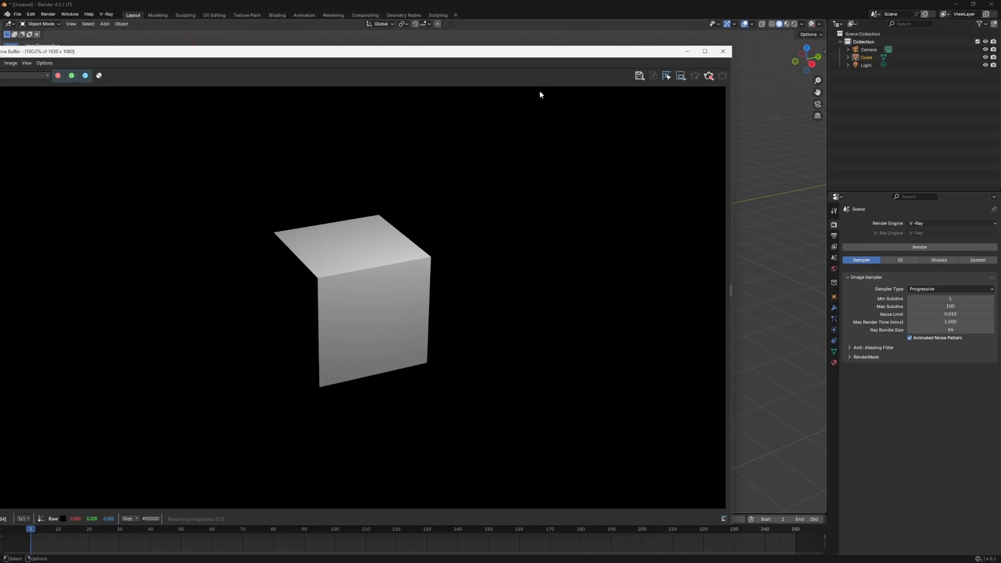
left_click_drag(557, 54, 629, 57)
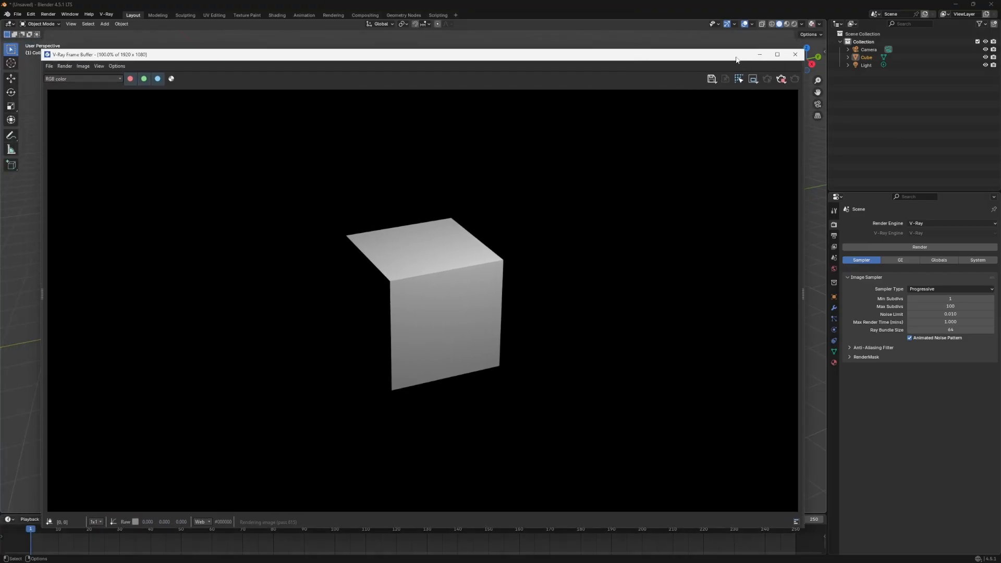
left_click(795, 55)
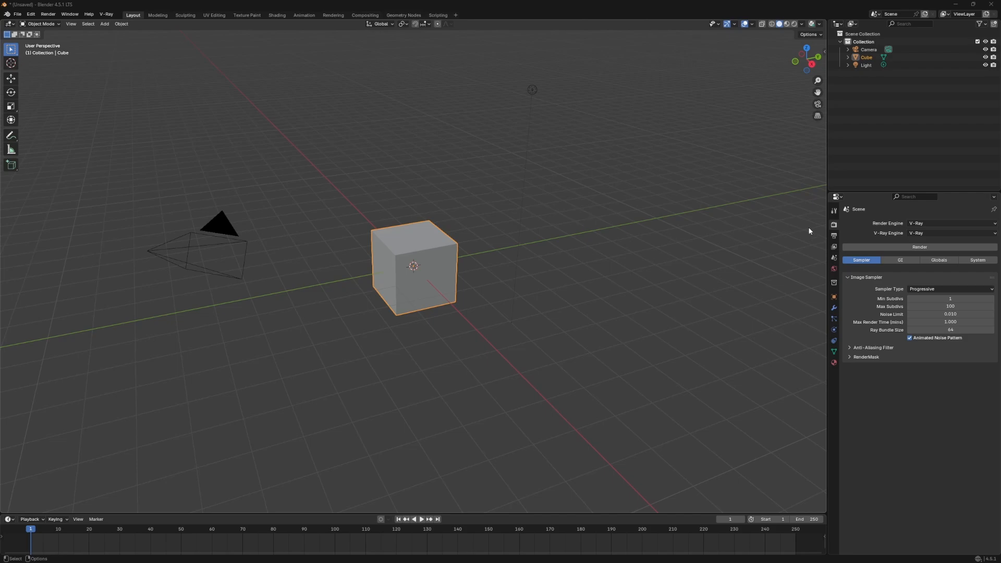
- Set the image sampler's maximum render time to 20 minutes
left_click(942, 322)
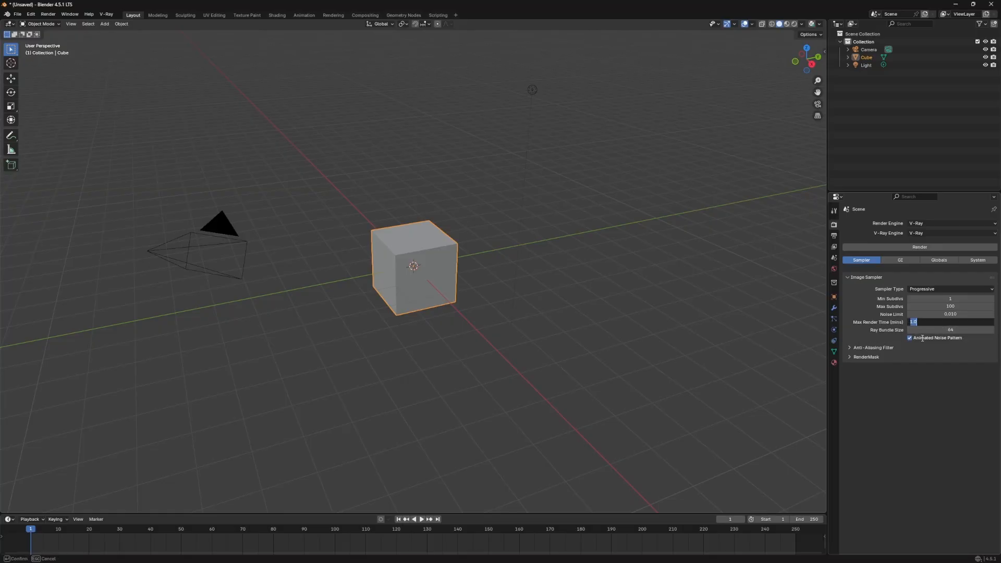
left_click(938, 329)
left_click(939, 323)
type("15")
key("BackSpace")
key("BackSpace")
type("20")
key("Return")
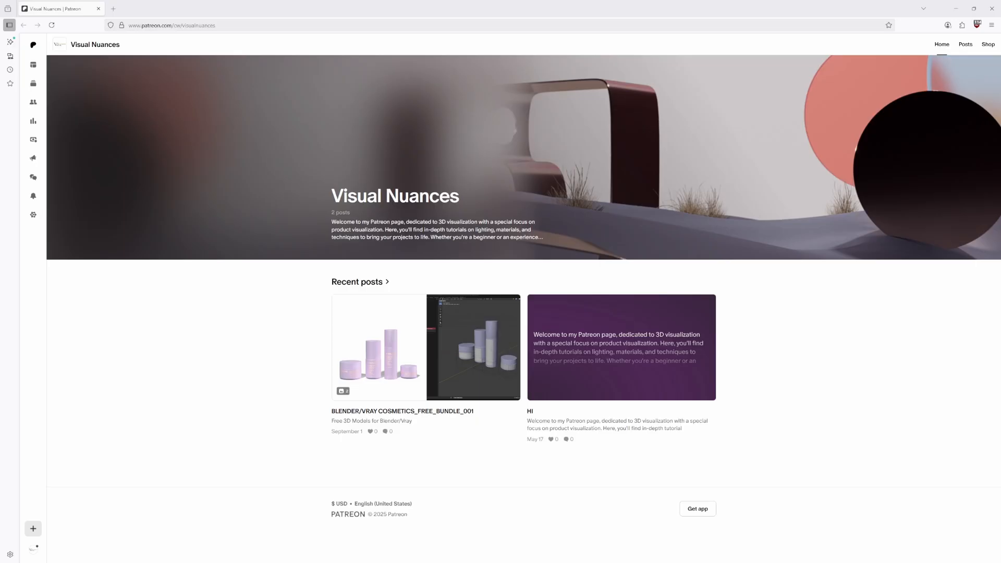
- On Patreon, open the BLENDER/VRAY COSMETICS_FREE_BUNDLE_001 post and download 2025-09-01_VN_COSMETICS_VRAY_FREEBUNDLE_001.zip
left_click(420, 413)
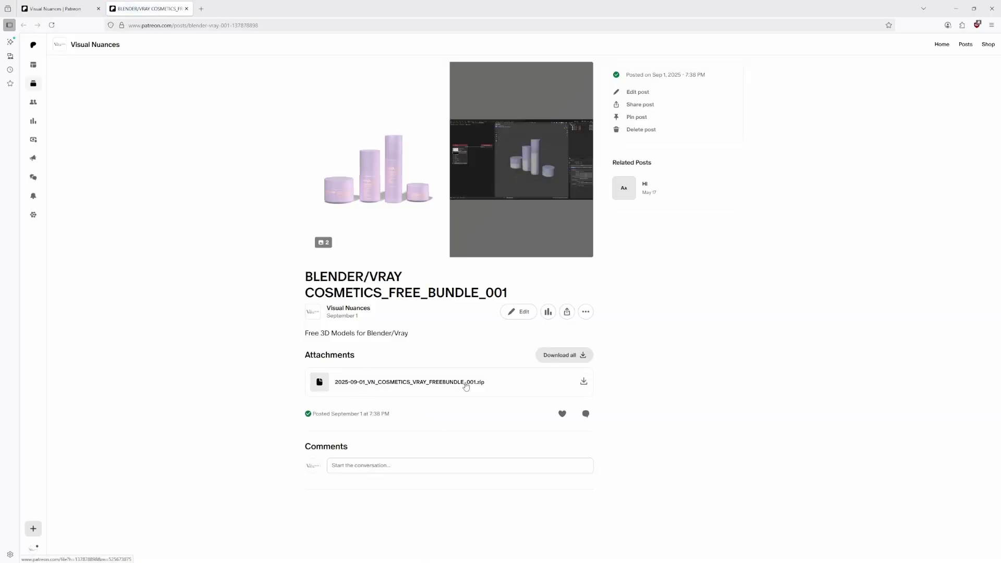
left_click(466, 386)
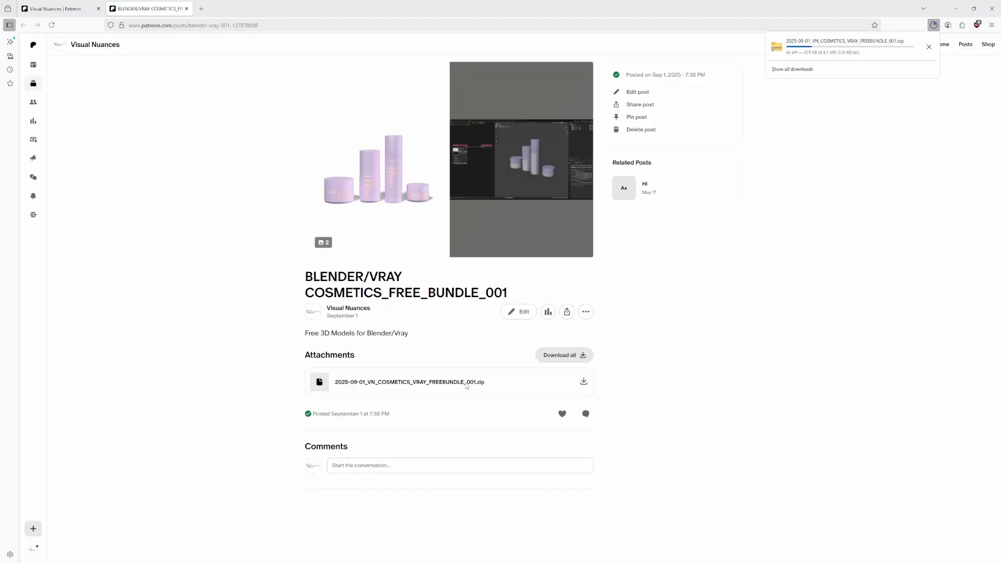
left_click(928, 47)
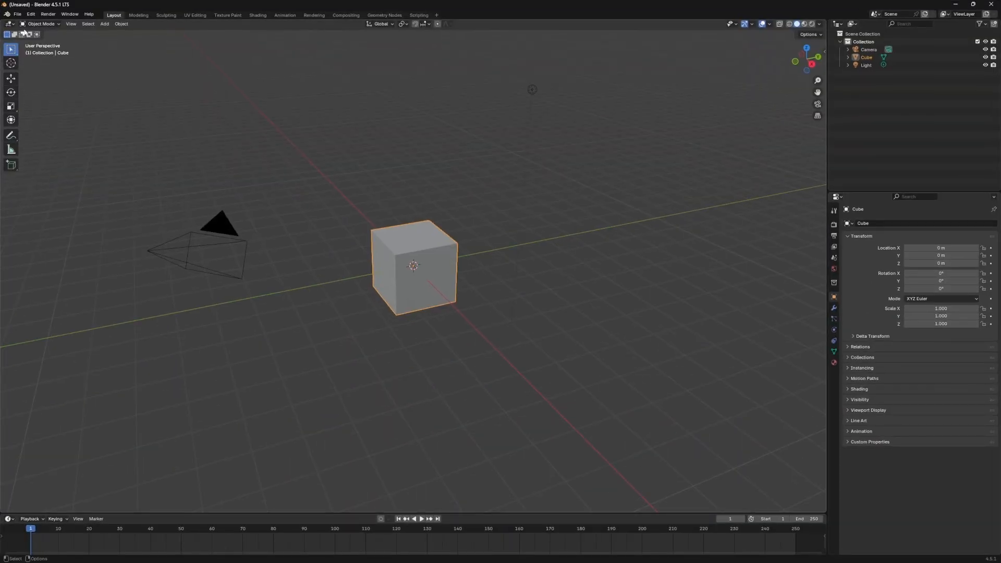
- In Blender, open the recent file 2025-08-15_VISUALNUANCES_COSMETICS_FREEBUNDLE_001.blend
left_click(17, 14)
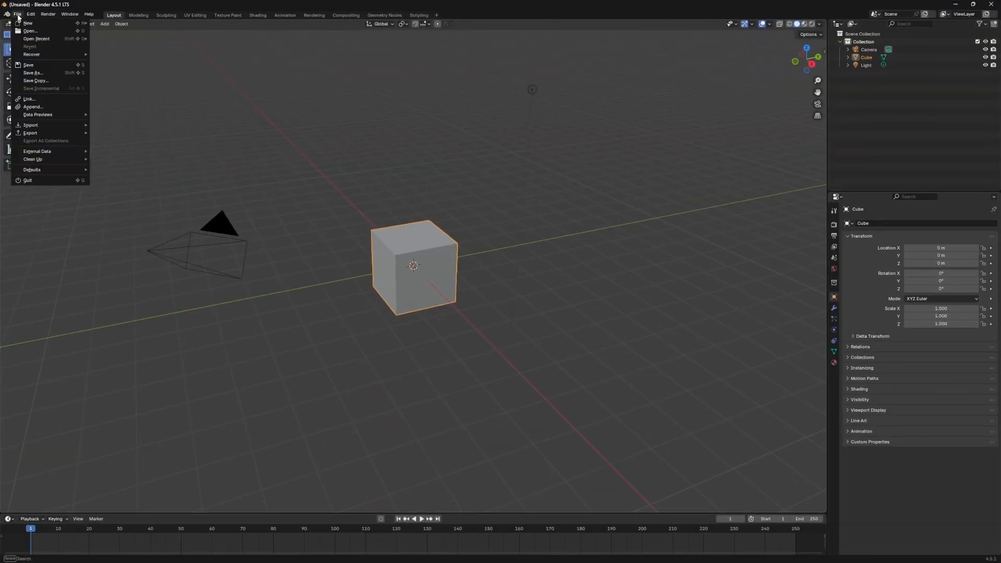
mouse_move(85, 36)
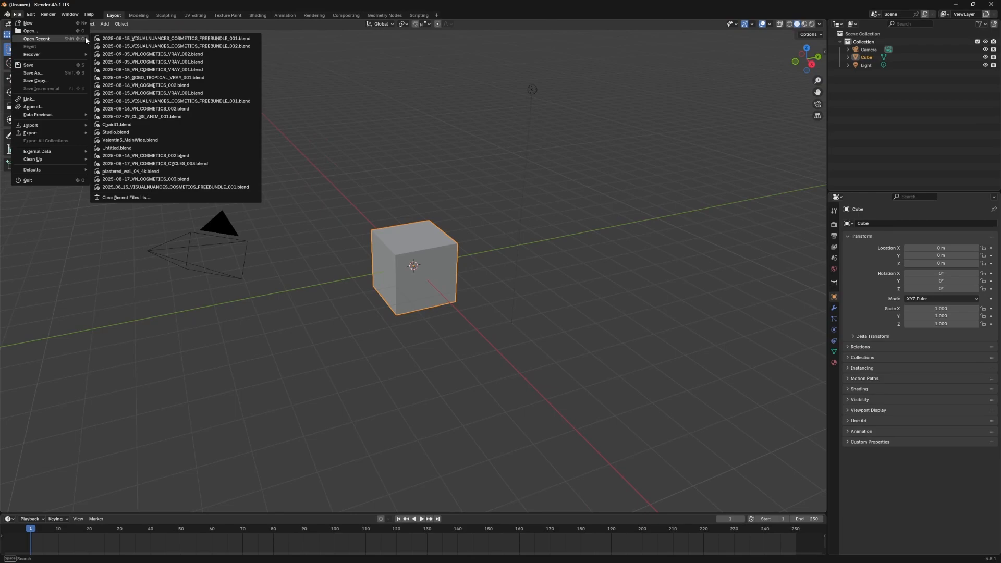
left_click(121, 39)
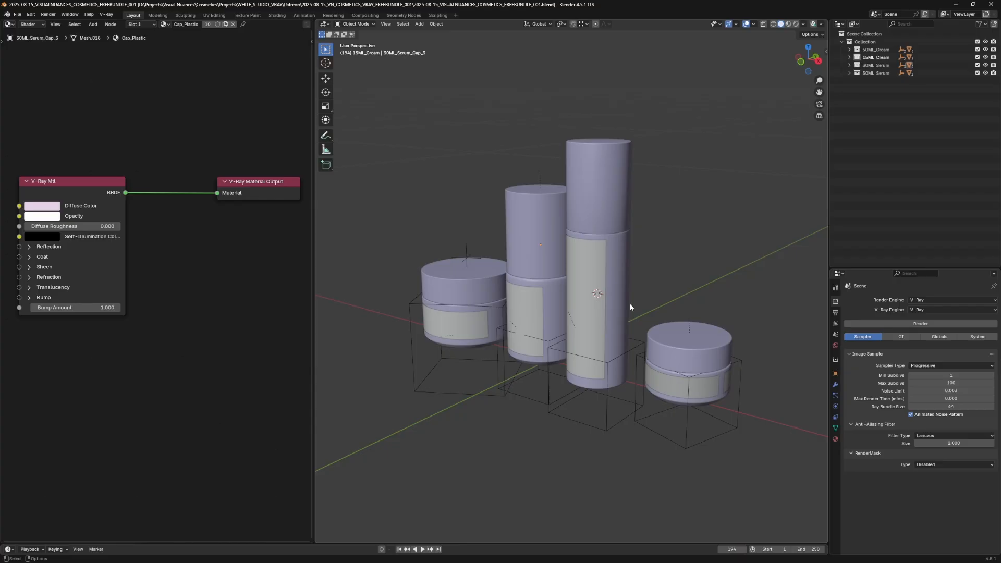
- Expand the Reflection and Translucency settings of the Cap_Plastic material's V-Ray Mtl node
left_click(47, 246)
left_click(50, 389)
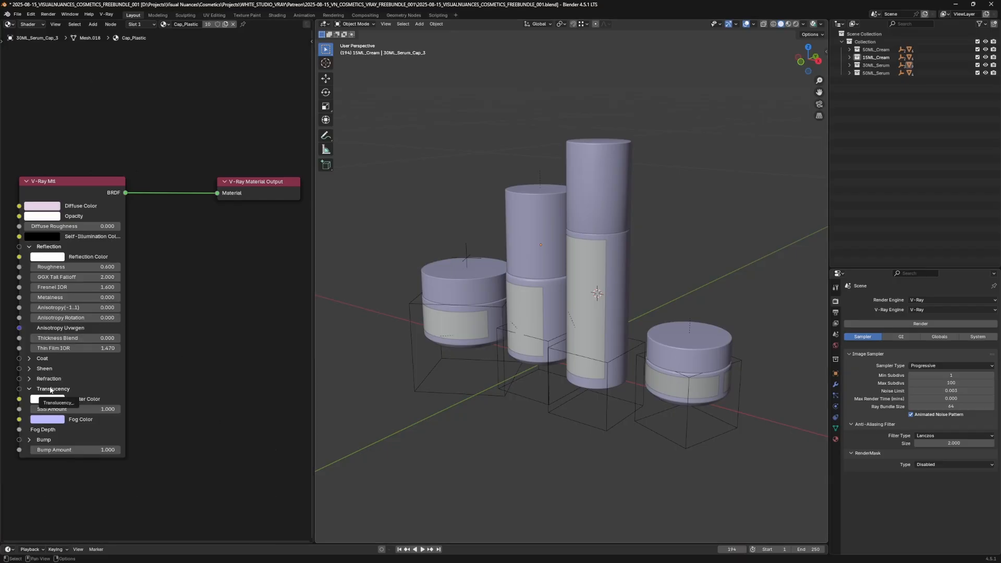
- Inspect the 50ML_Cream collection and the 15 ml cream jar's parts, finishing with its 15ML_Cream cube empty selected
left_click(869, 50)
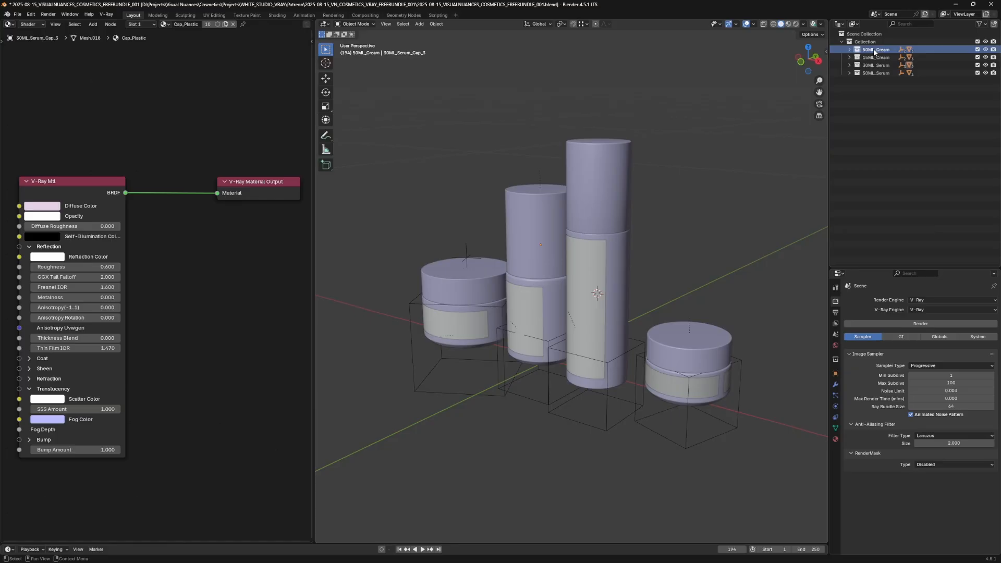
left_click(688, 426)
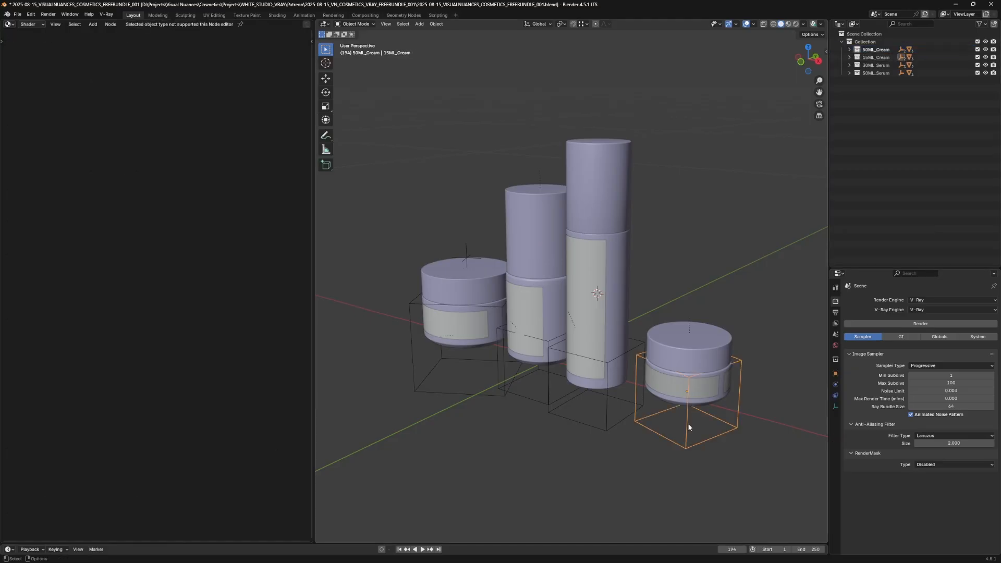
left_click(710, 389)
left_click(709, 358)
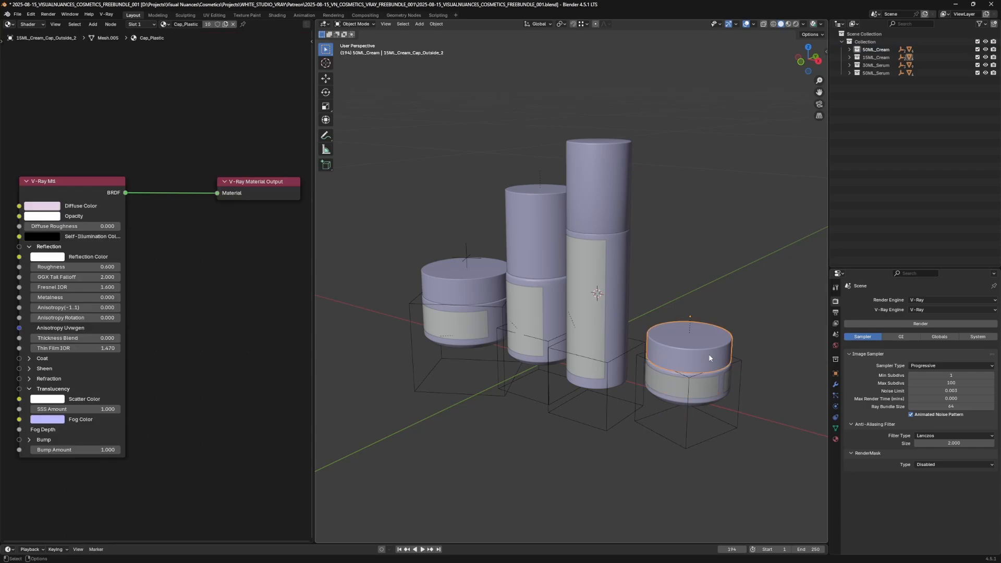
left_click(688, 417)
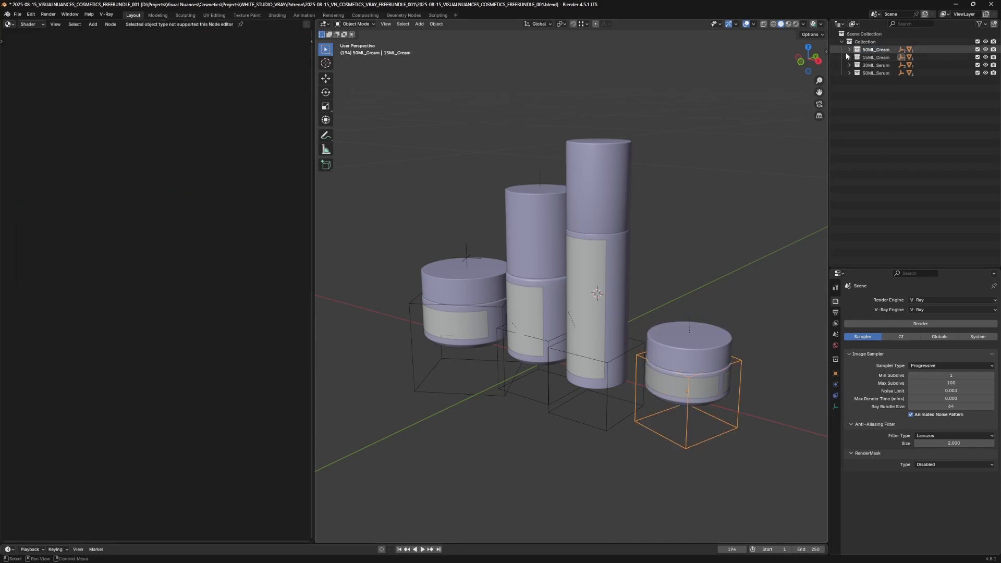
- Move the 50ML_Cream, 15ML_Cream, 30ML_Serum and 50ML_Serum collections out of Collection, directly under the Scene Collection
left_click(876, 50)
left_click(879, 73, "shift")
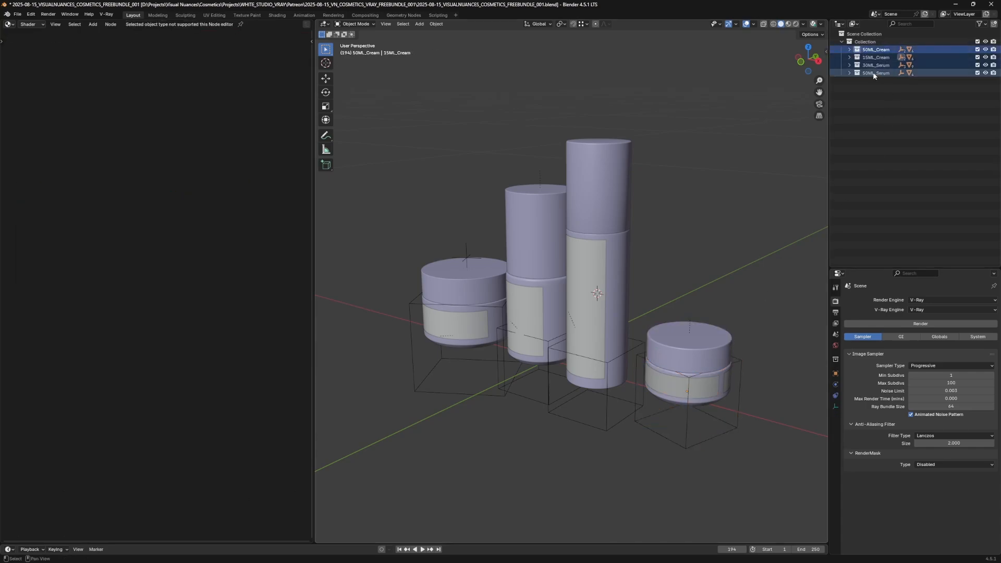
left_click_drag(874, 74, 866, 34)
- Save the scene as 2025-09-07_VN_COSMETICS_VRAY_001.blend in the WHITE_STUDIO_VRAY folder
left_click(17, 15)
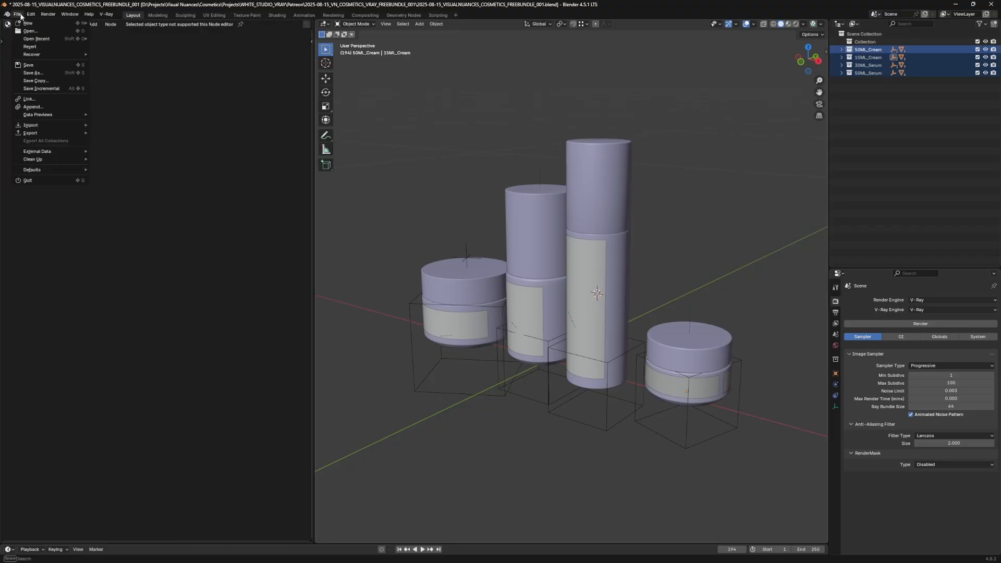
left_click(37, 76)
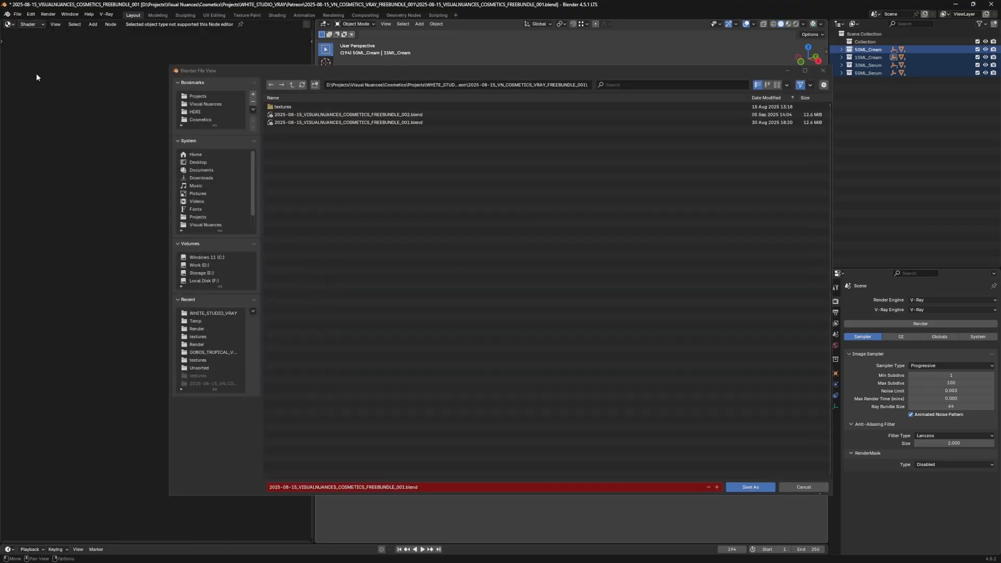
double_click(335, 117)
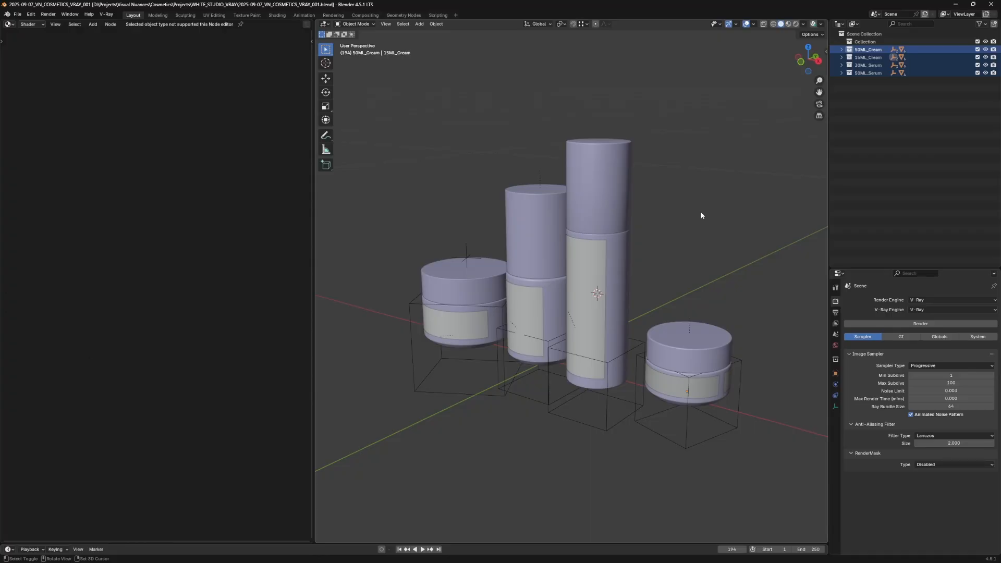
- Snap the 3D cursor to the world origin and add a V-Ray Physical Camera there
key("shift+s")
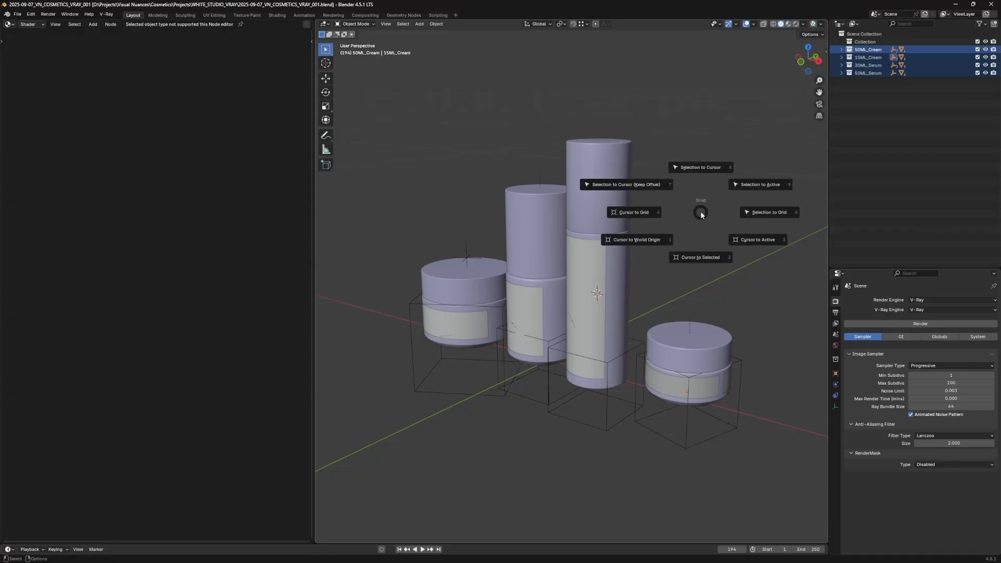
left_click(639, 240)
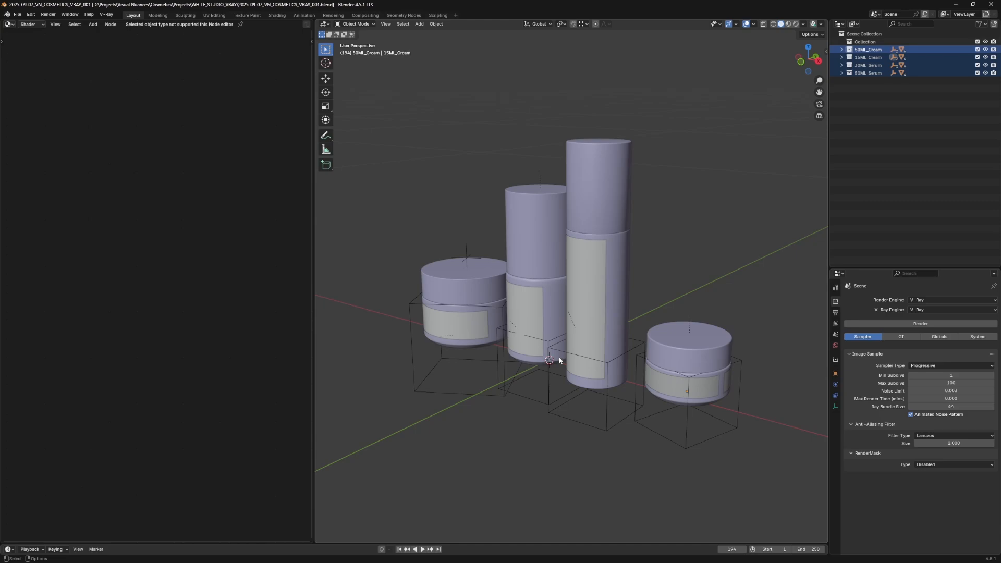
left_click(103, 15)
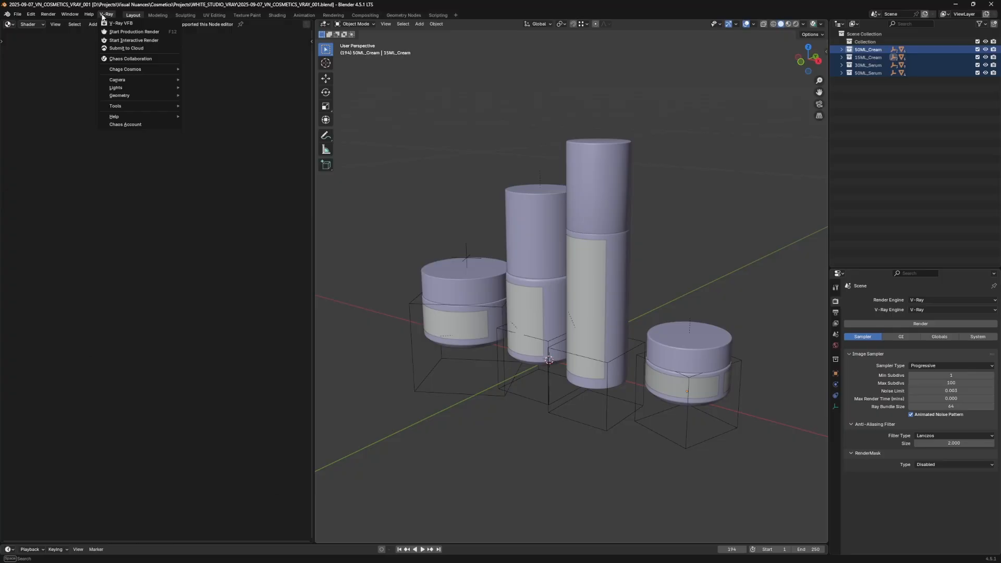
mouse_move(149, 107)
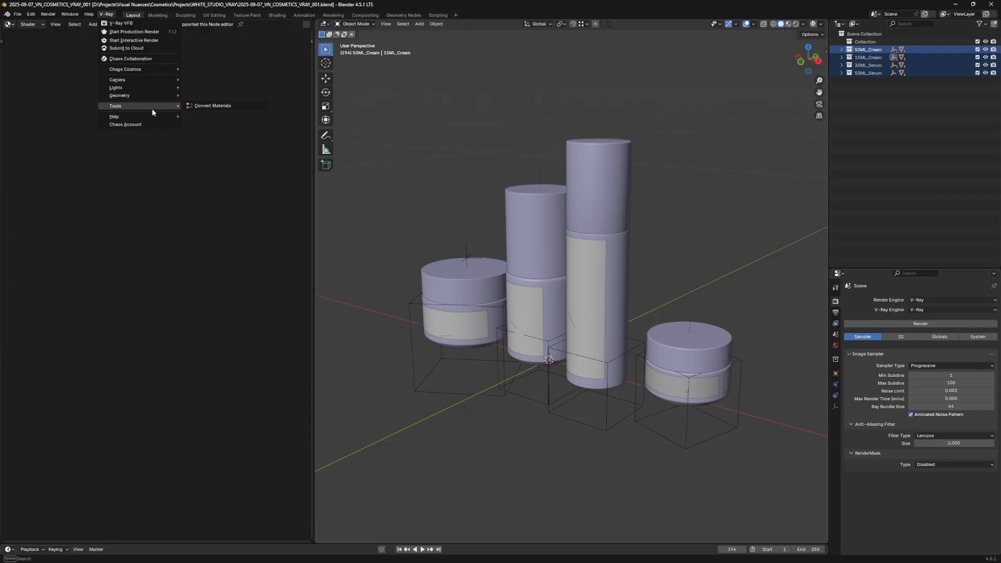
mouse_move(137, 85)
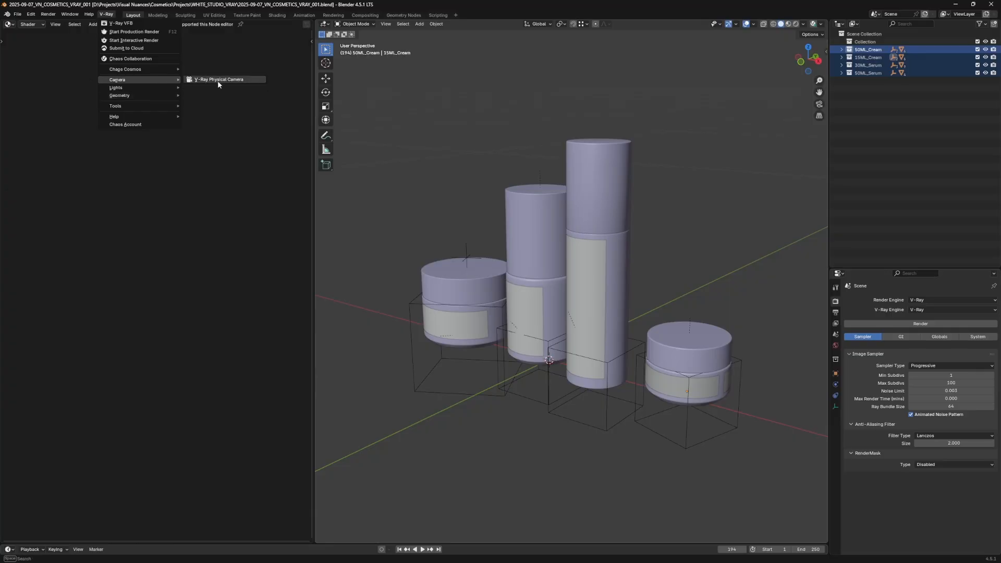
left_click(221, 82)
middle_click_drag(688, 223, 577, 349)
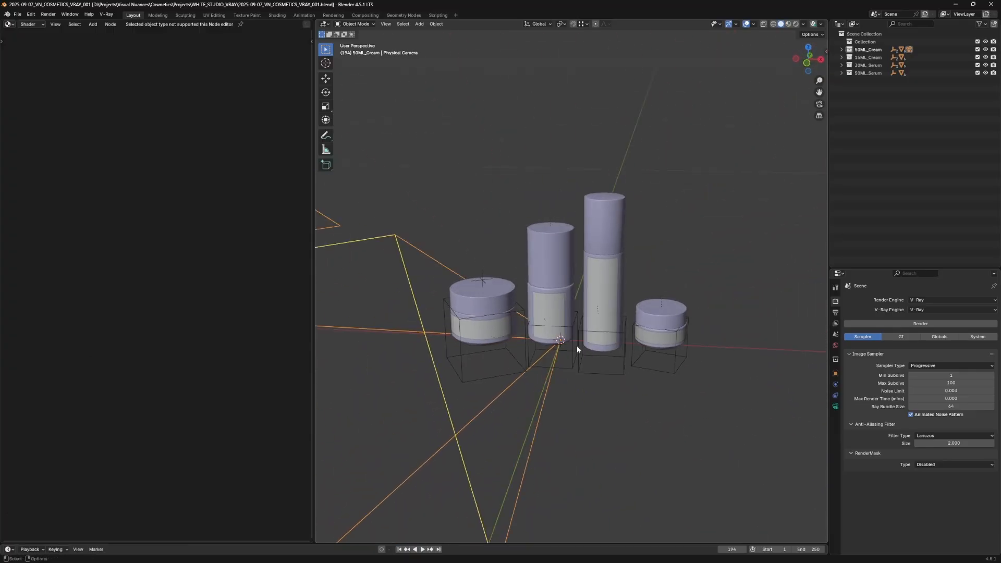
middle_click_drag(463, 359, 589, 344)
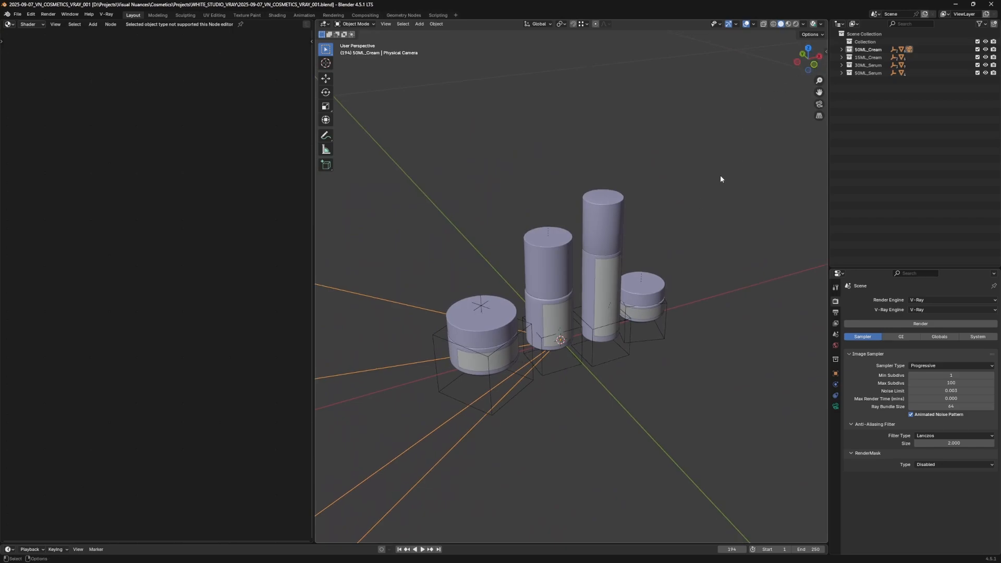
- Set the Physical Camera's X, Y and Z rotation to 0°
key("n")
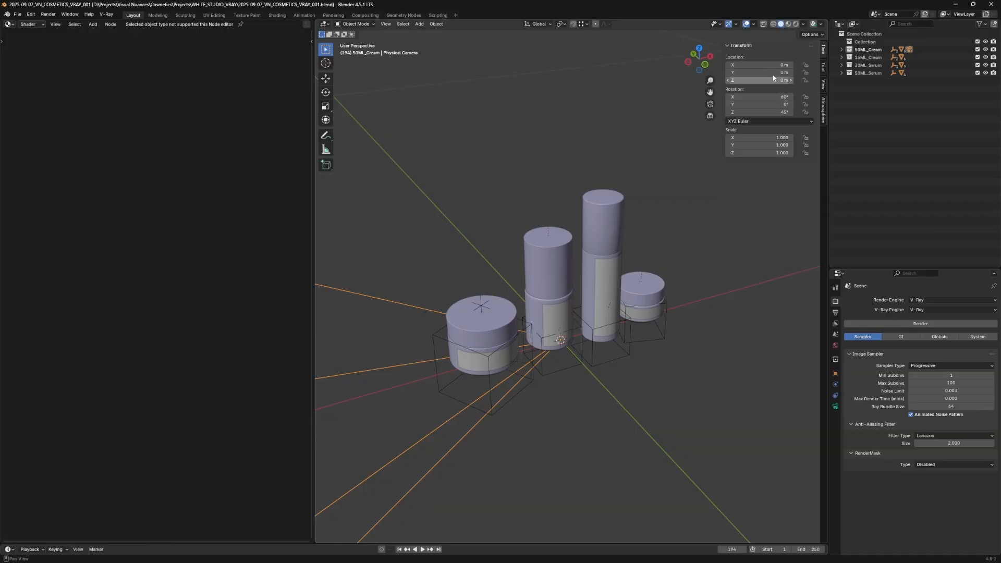
left_click_drag(778, 97, 779, 112)
type("0")
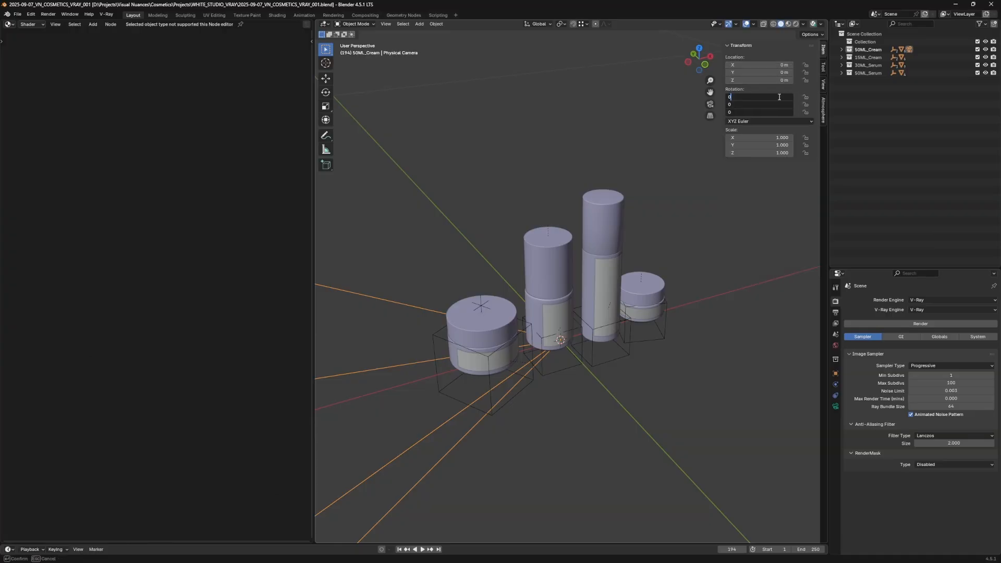
key("Return")
middle_click_drag(574, 398, 564, 351)
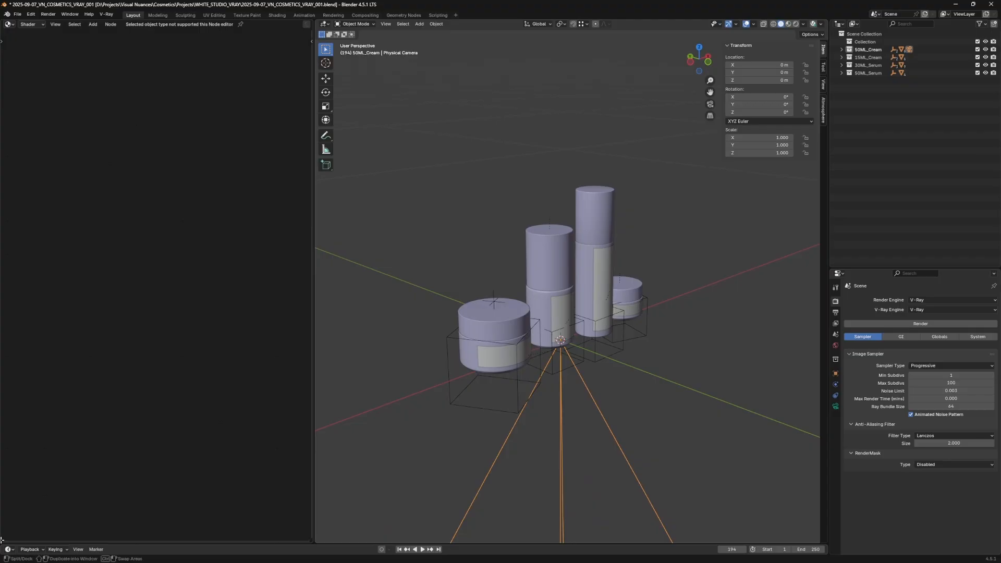
- Split the V-Ray node editor area horizontally and make its lower part a 3D Viewport showing the camera view
left_click_drag(1, 540, 62, 333)
left_click(9, 335)
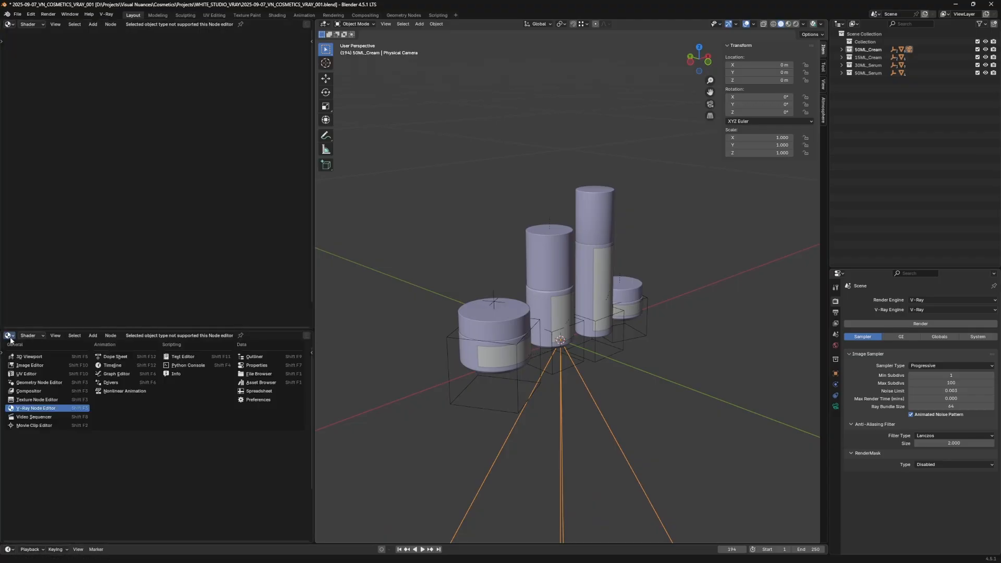
left_click(31, 357)
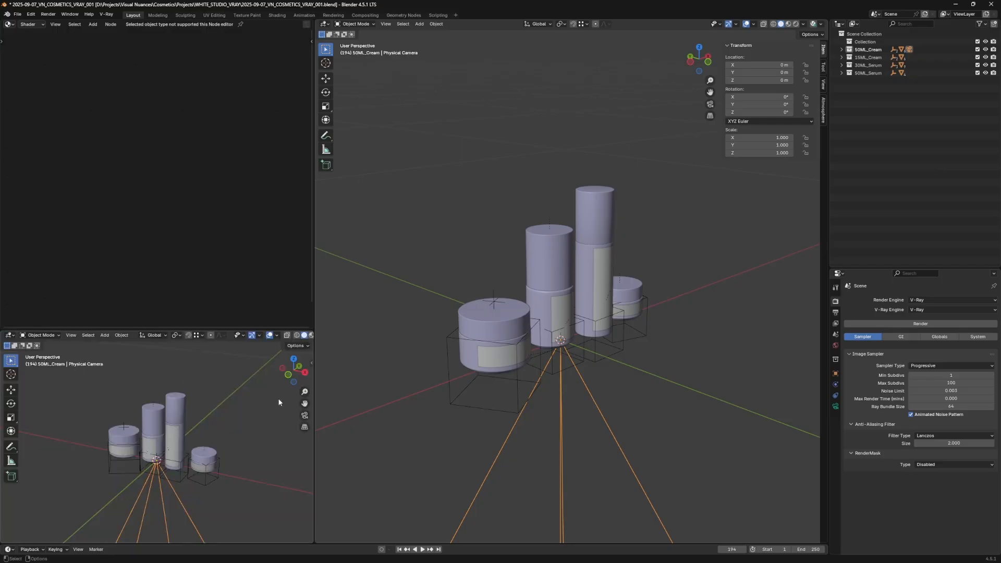
left_click(306, 415)
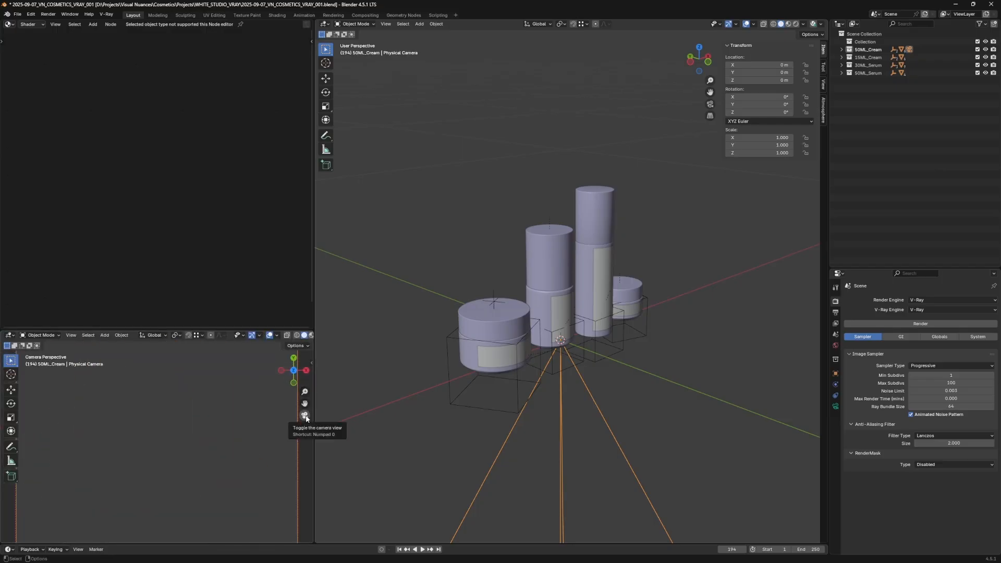
- Move the Physical Camera along the global Y axis to about -0.252 m
middle_click_drag(589, 336, 543, 336)
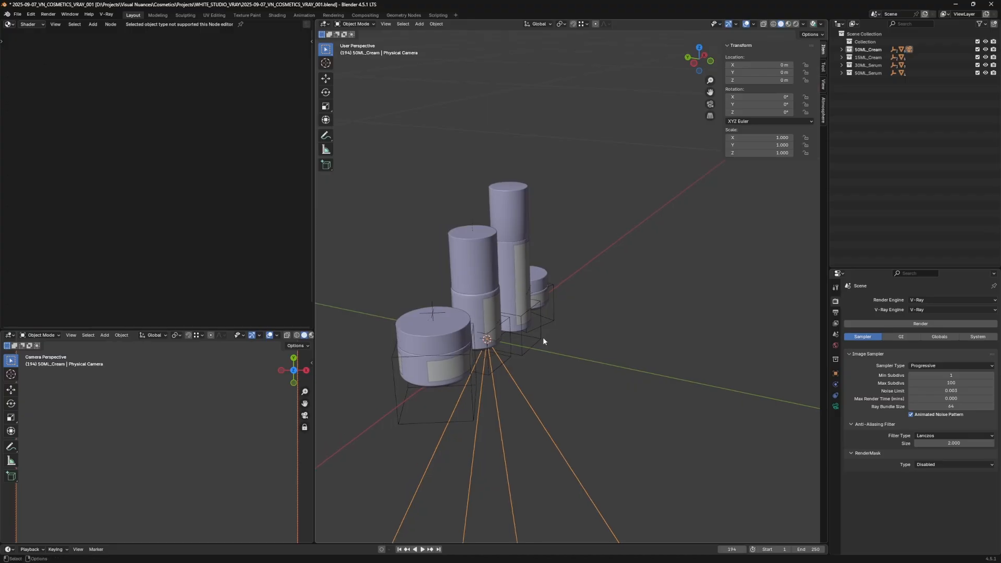
key("g")
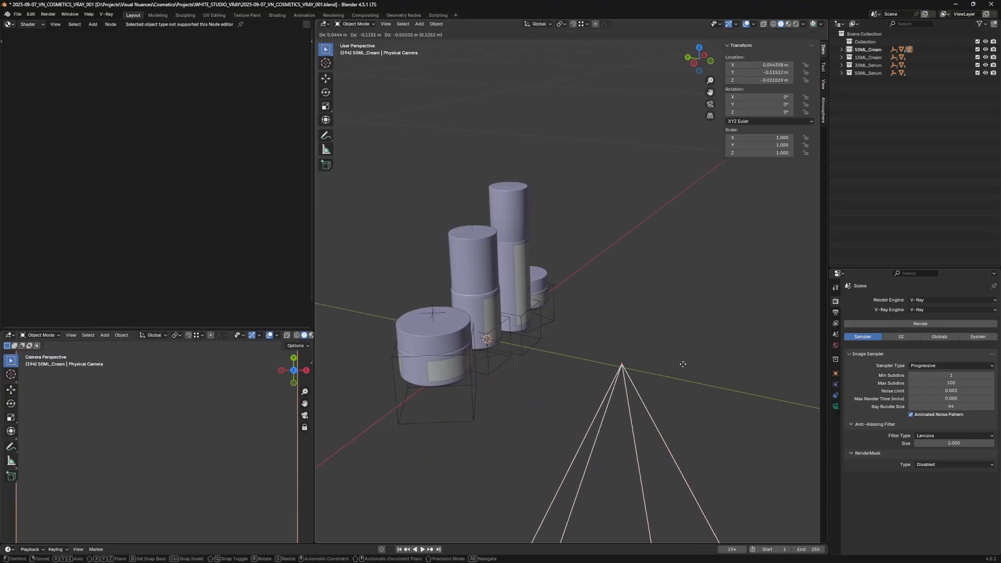
key("x")
key("y")
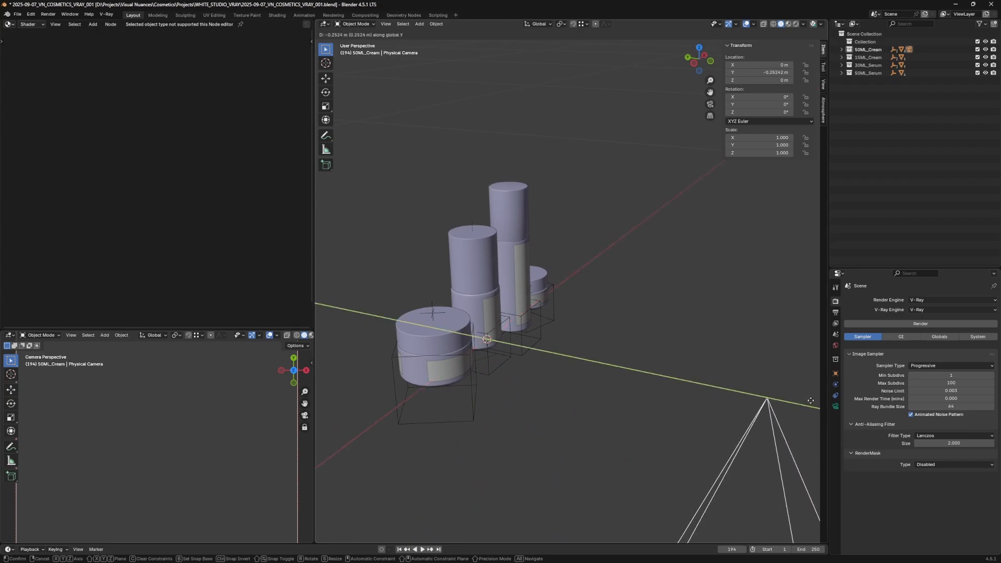
left_click(817, 400)
- Rotate the Physical Camera 90° about the global X axis so it faces the products
right_click_drag(664, 342, 653, 452, "alt")
middle_click_drag(715, 410, 594, 376, "alt")
key("r")
key("x")
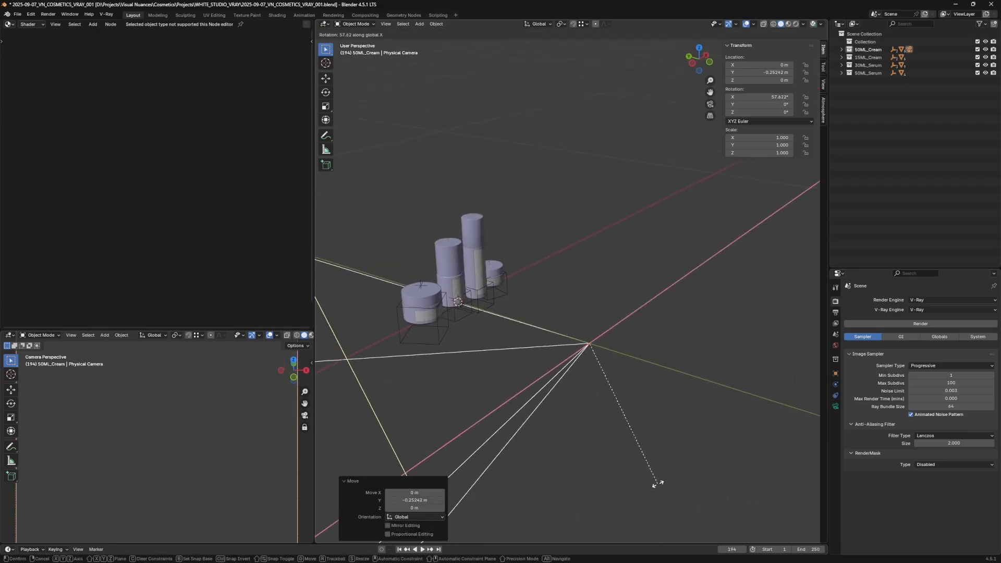
left_click(577, 453)
- Raise the Physical Camera to about 0.068 m in Z and move it back to about -0.371 m in Y
middle_click_drag(589, 384, 573, 371)
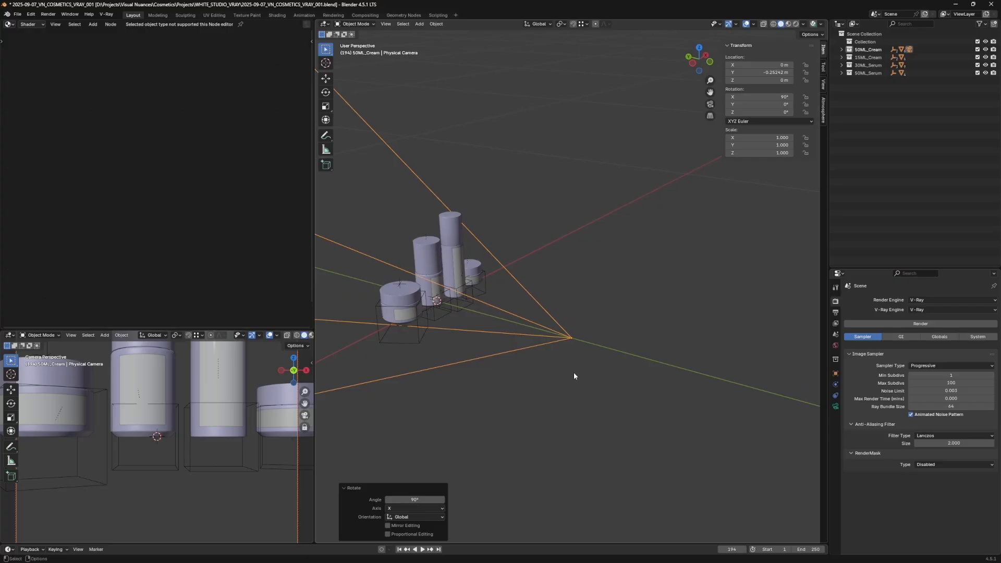
middle_click_drag(574, 372, 606, 382, "shift")
key("z")
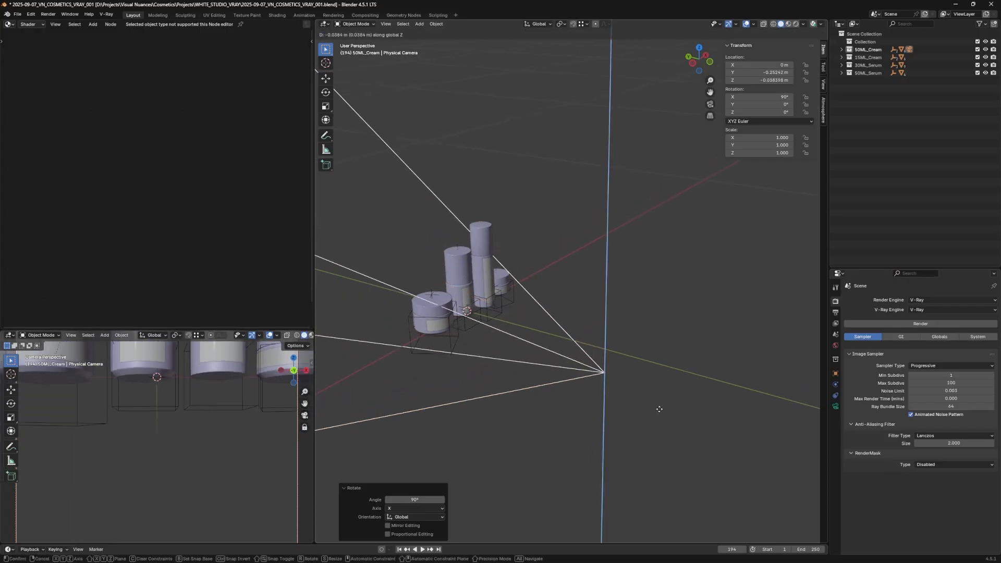
left_click(692, 340)
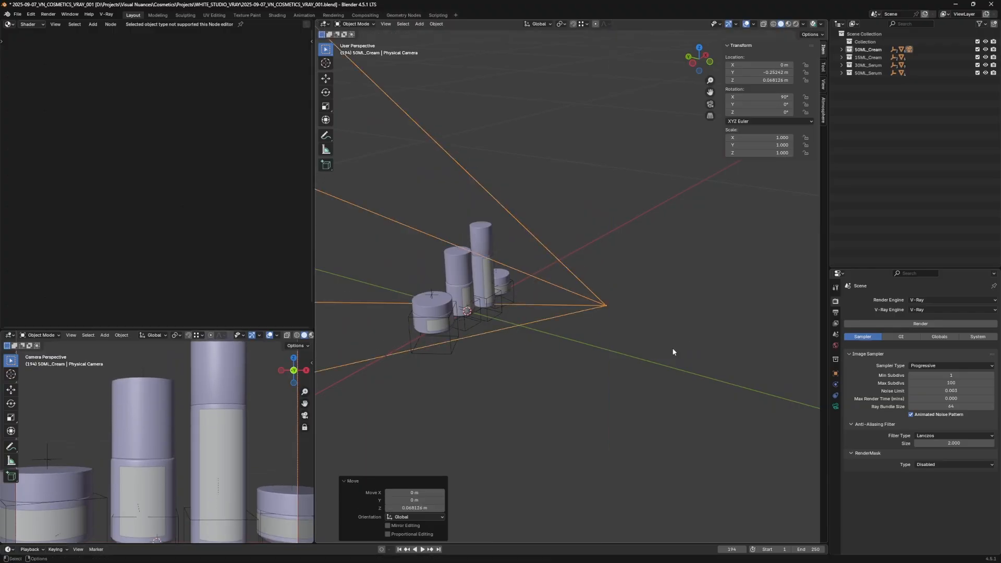
key("g")
key("y")
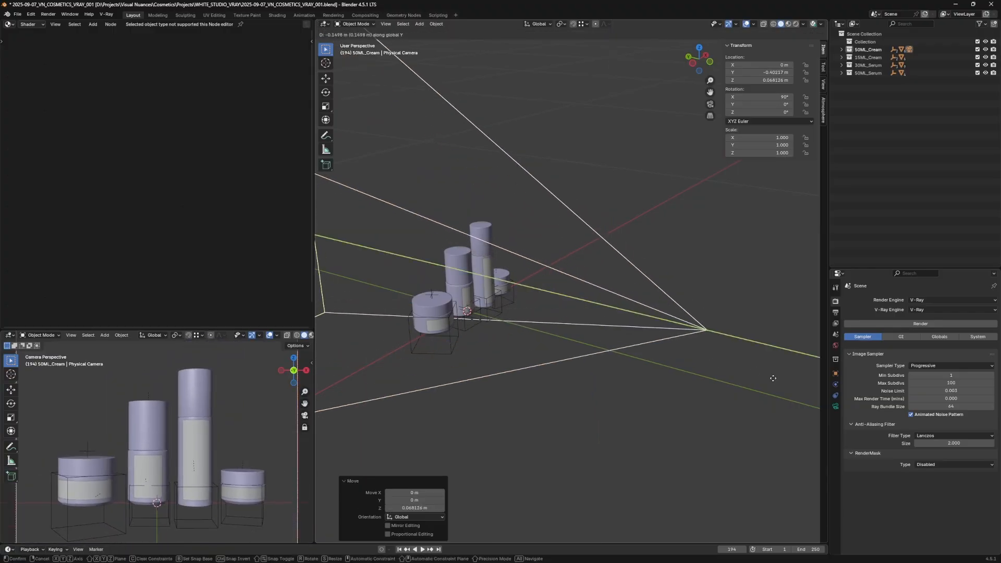
left_click(749, 374)
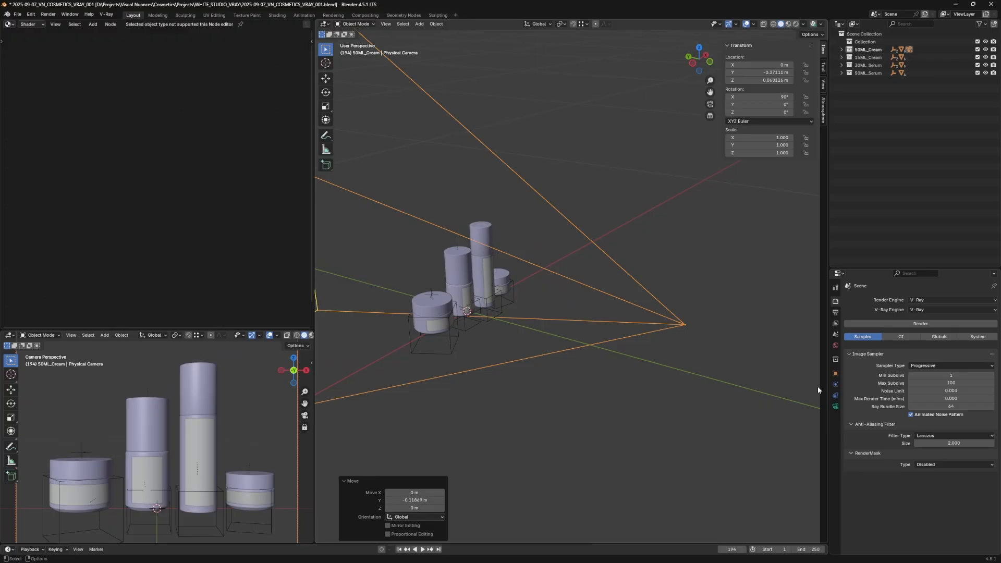
- Set the Physical Camera's focal length to 120 mm
left_click(835, 405)
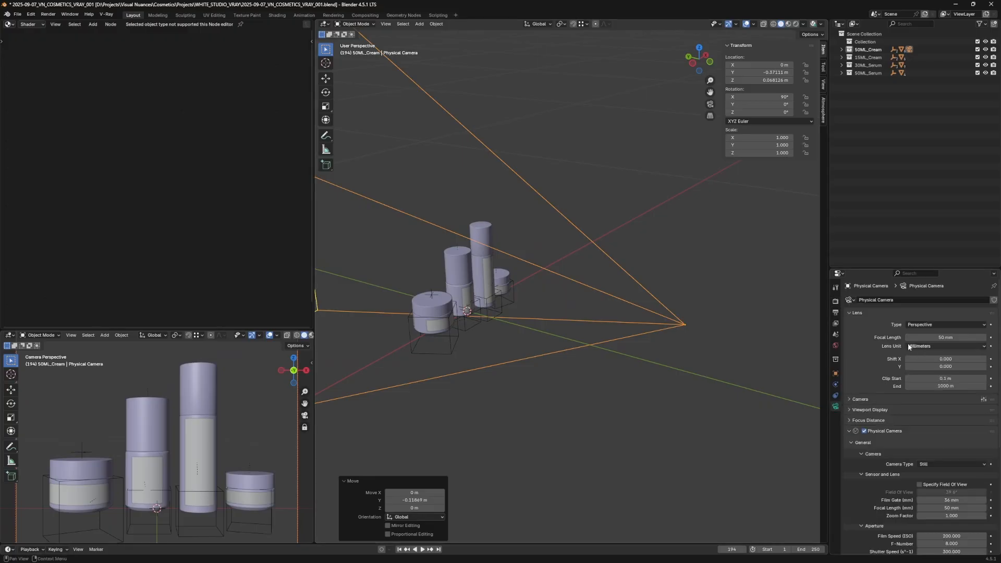
left_click(943, 338)
type("120")
key("Return")
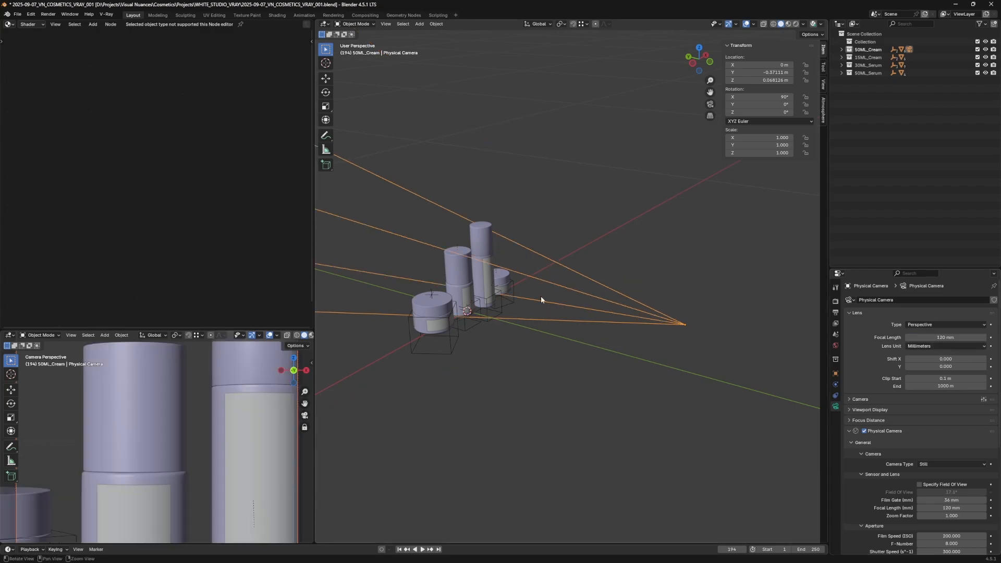
- Enlarge the camera viewport upwards into the node editor's space and zoom in until the camera frame fills it
scroll(540, 296, "down", 2)
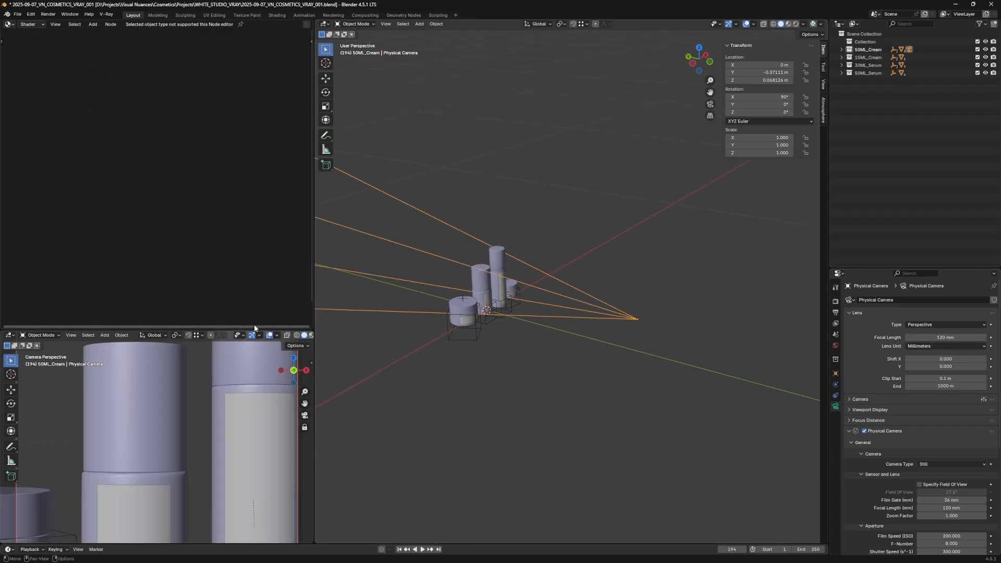
left_click_drag(280, 330, 280, 259)
left_click(201, 289)
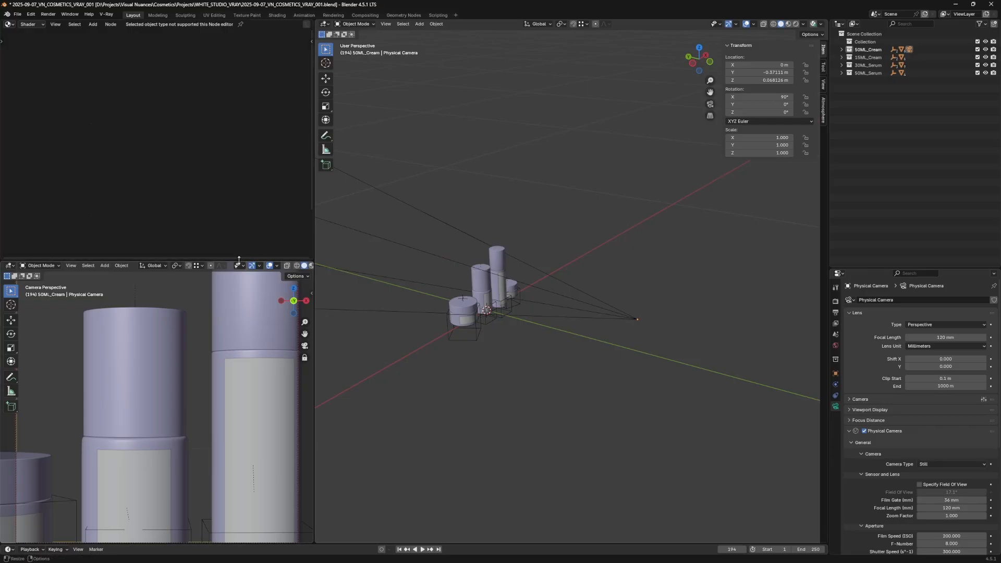
left_click_drag(239, 260, 239, 227)
left_click(165, 289)
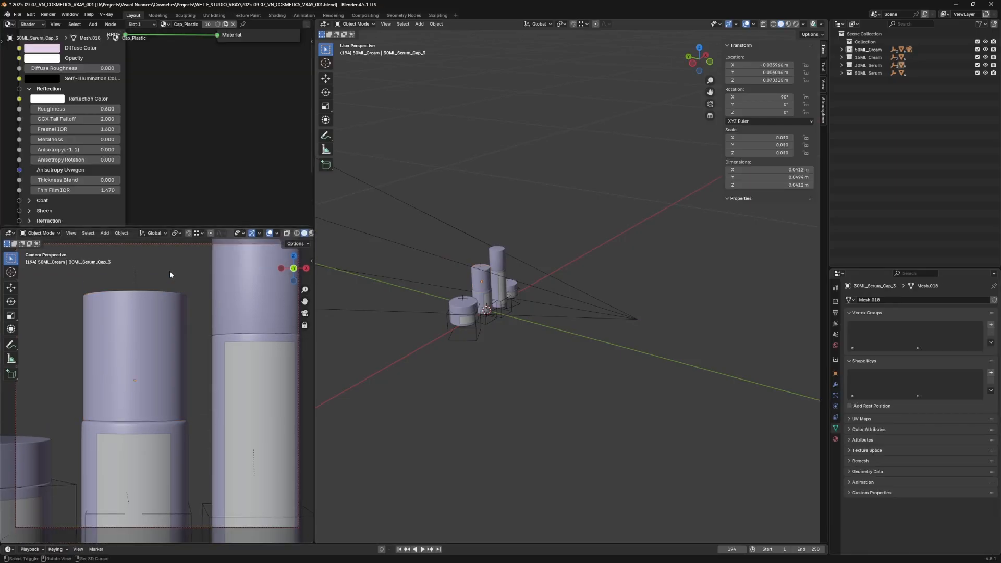
scroll(192, 270, "up", 1)
- Move the Physical Camera back along the global Y axis to about -0.867 m so all four products are framed
left_click(635, 319)
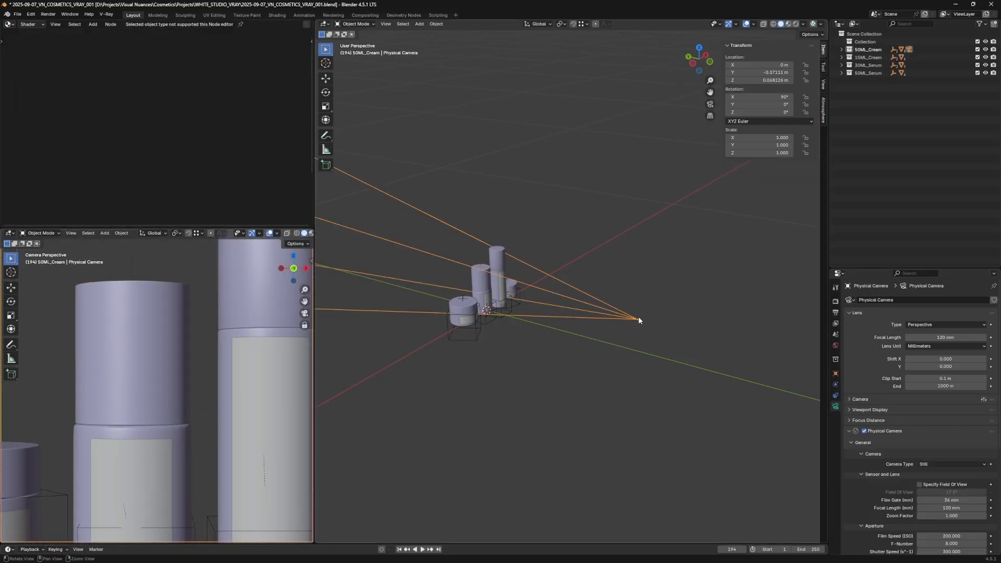
middle_click_drag(638, 316, 606, 394, "ctrl")
key("g")
key("y")
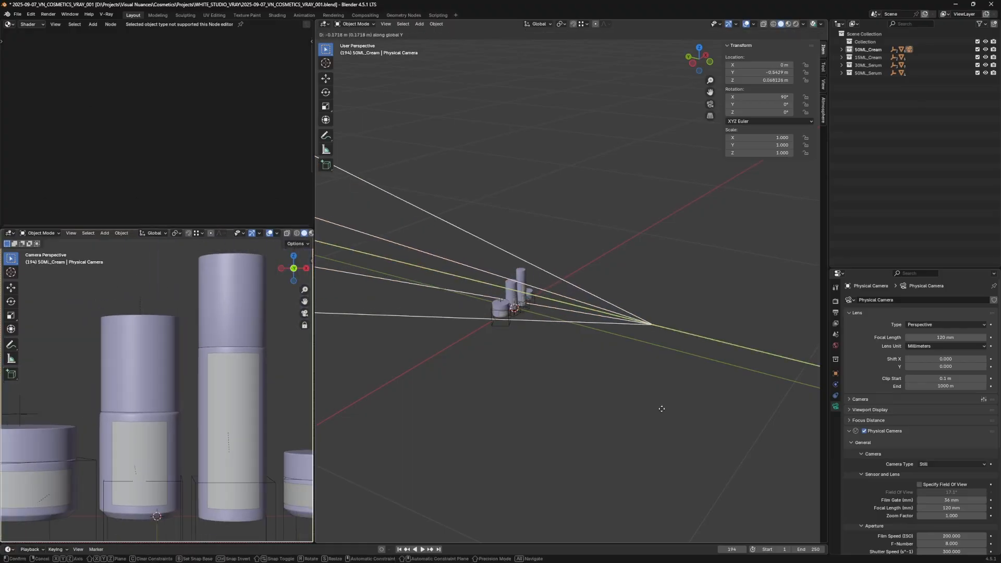
left_click(753, 441)
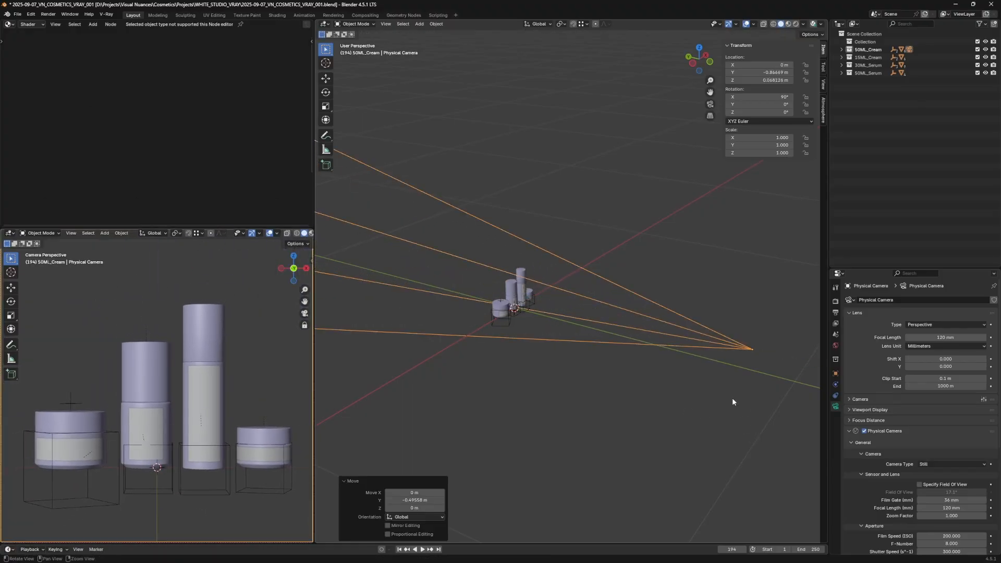
middle_click_drag(733, 405, 687, 396, "shift")
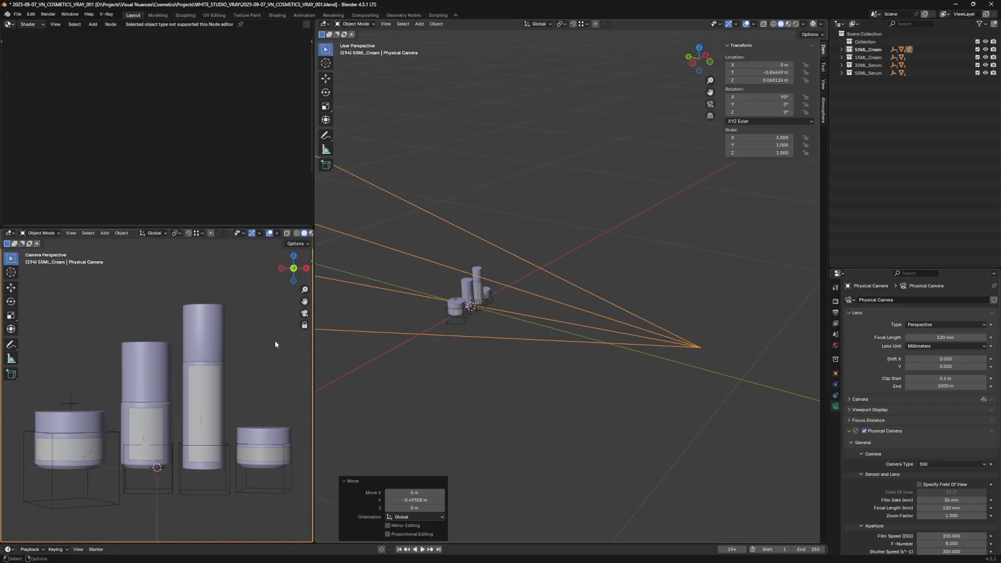
- Tilt the Physical Camera down by 5.73° about global X, raise it to about 0.153 m in Z, and save an incremental version
middle_click_drag(624, 381, 614, 355)
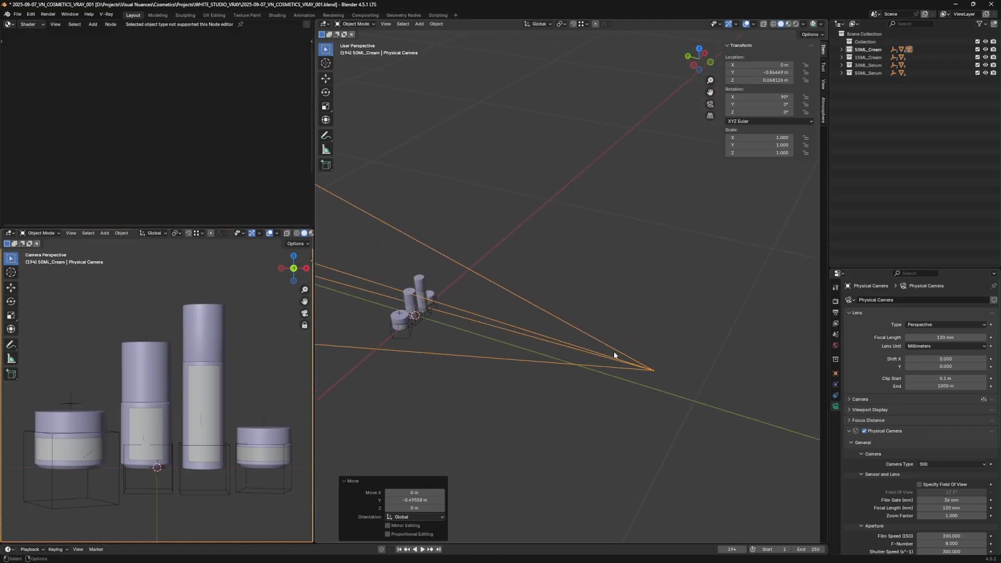
key("r")
key("x")
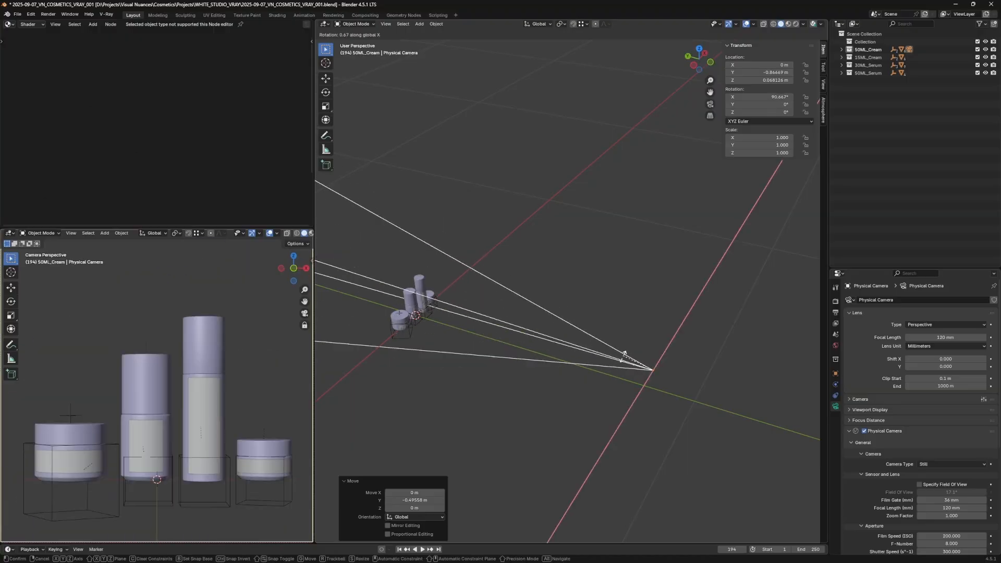
left_click(623, 357)
key("g")
key("z")
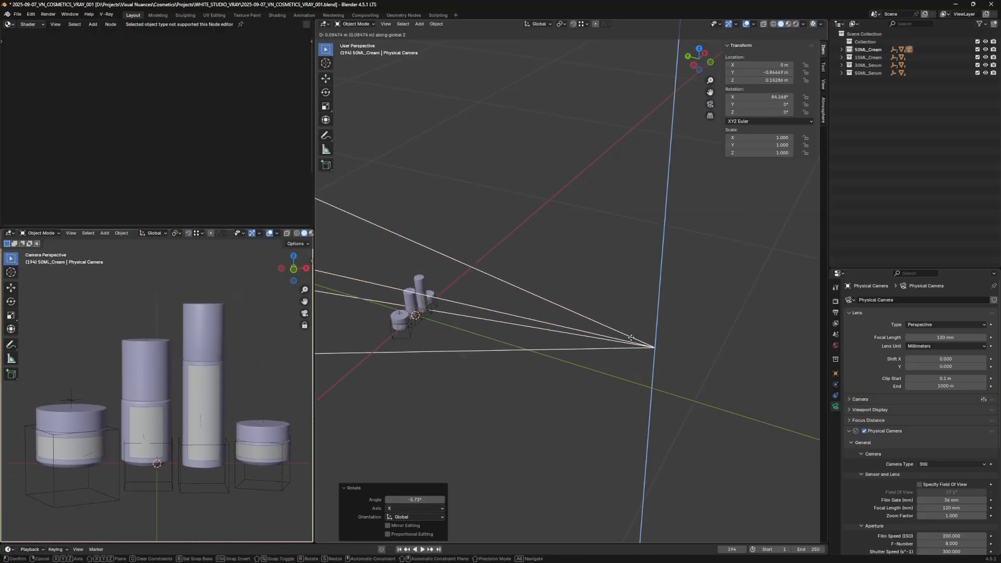
left_click(630, 338)
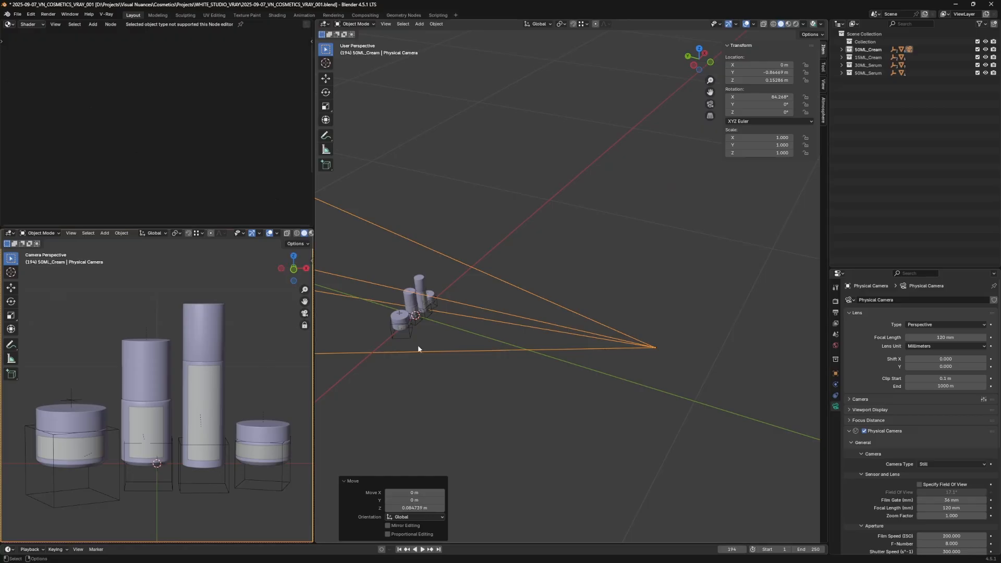
key("ctrl+alt+s")
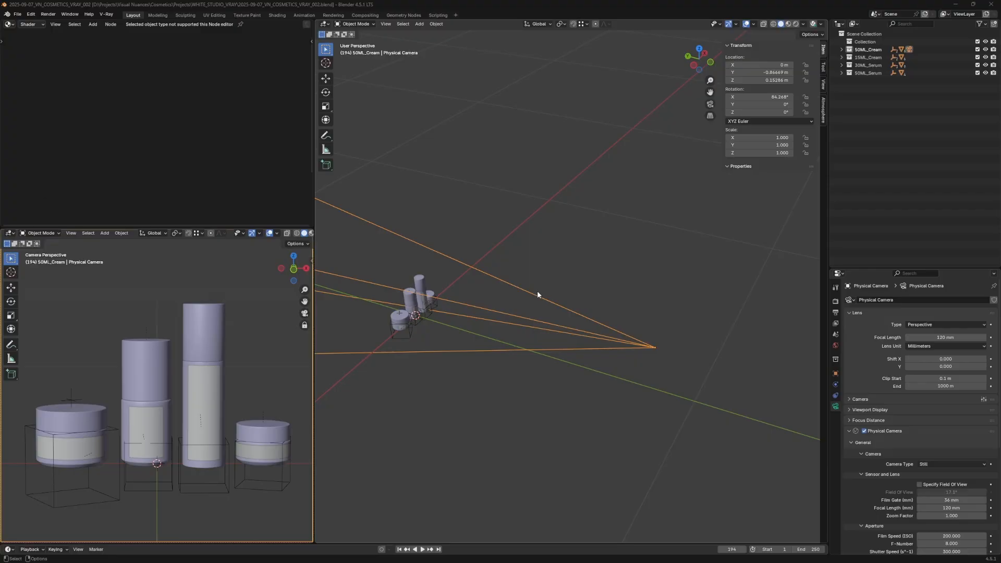
- Add a mesh plane at the world origin beneath the products
key("alt+a")
key("shift+a")
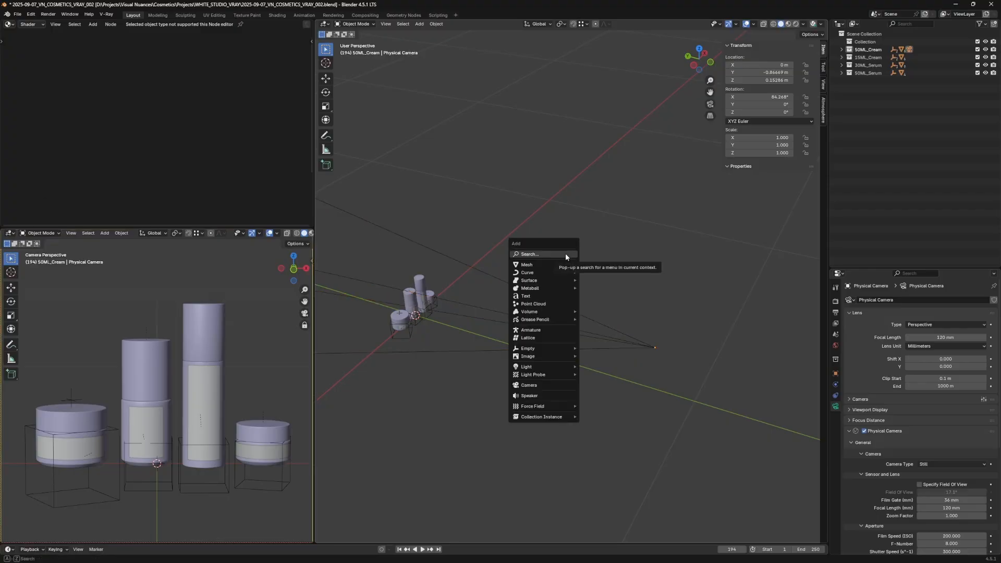
type("plane")
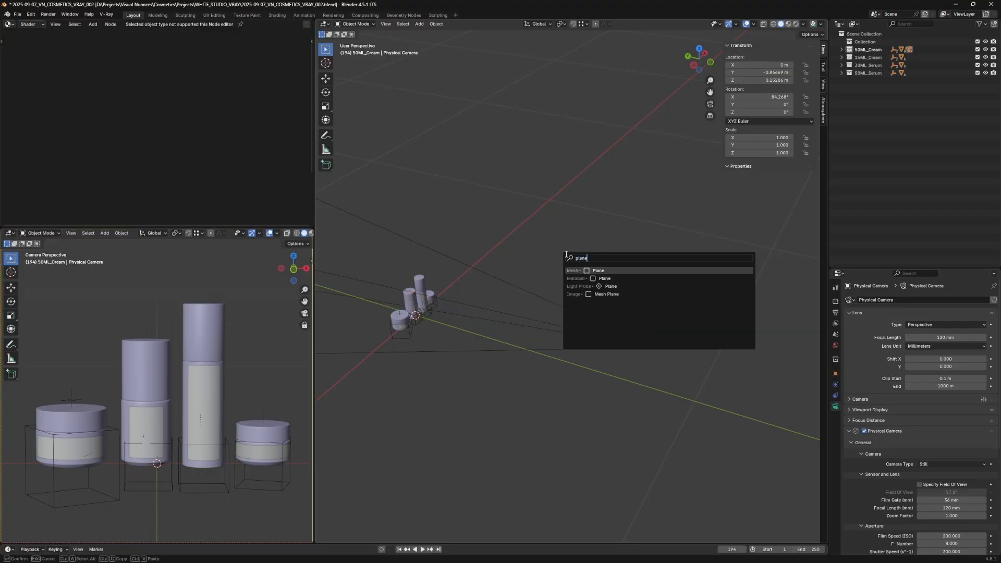
key("Return")
- Extrude the plane's back edge straight up by about 0.755 m to form a backdrop wall, and return to Object Mode
middle_click_drag(565, 253, 538, 316)
key("Tab")
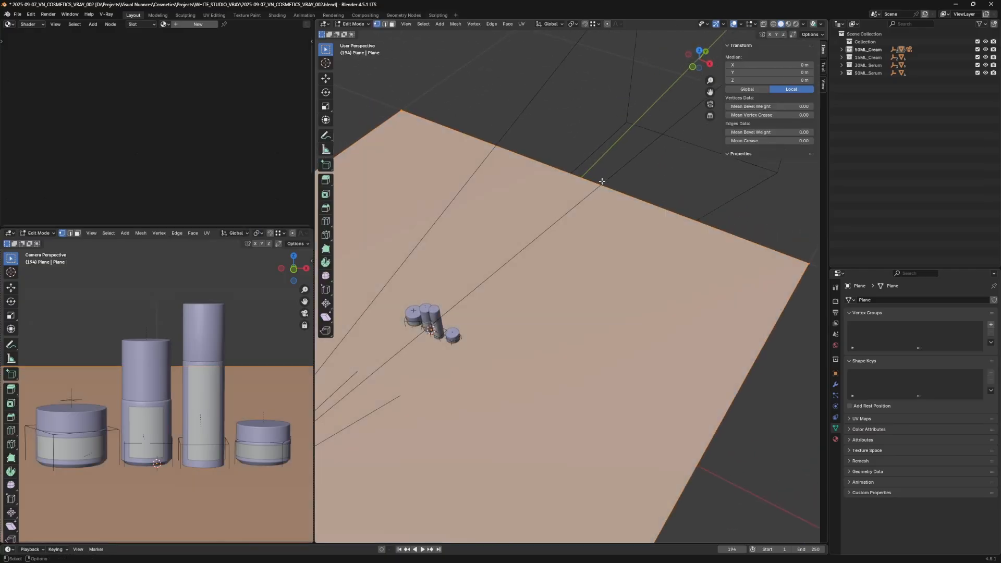
key("alt+a")
key("2")
left_click_drag(585, 172, 605, 221)
middle_click_drag(608, 258, 610, 277)
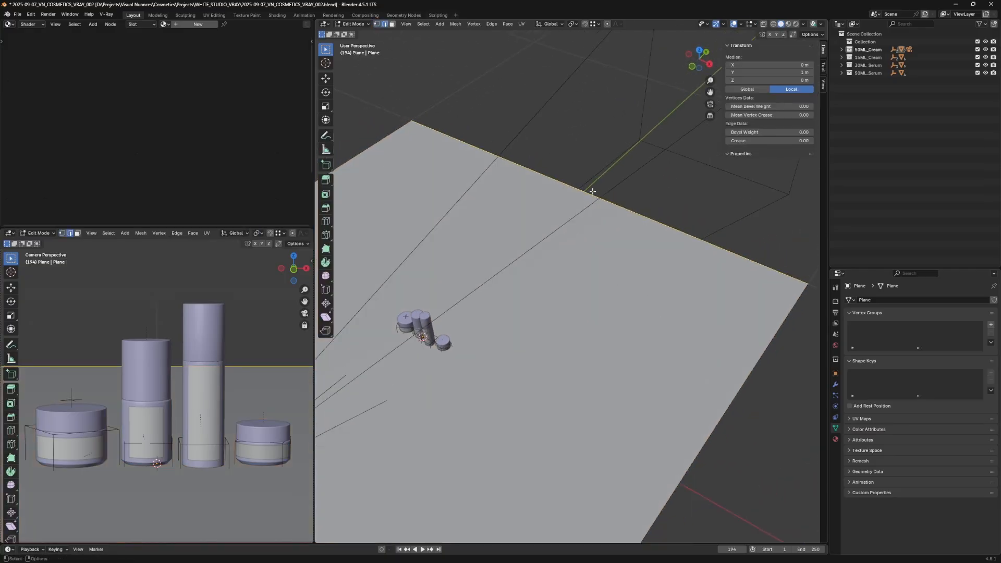
right_click(592, 192)
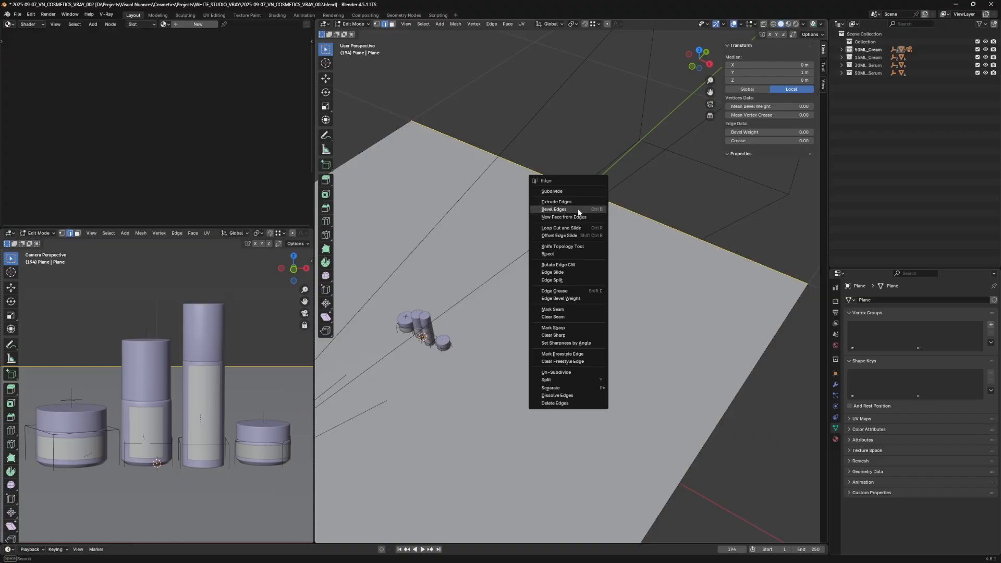
left_click(579, 202)
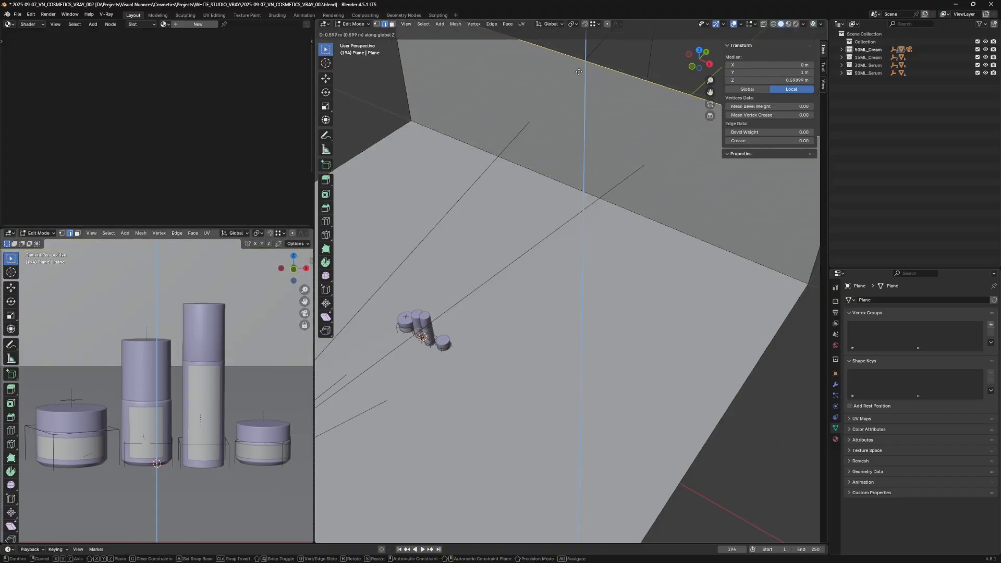
left_click(572, 32)
middle_click_drag(622, 195, 591, 297)
left_click(589, 303)
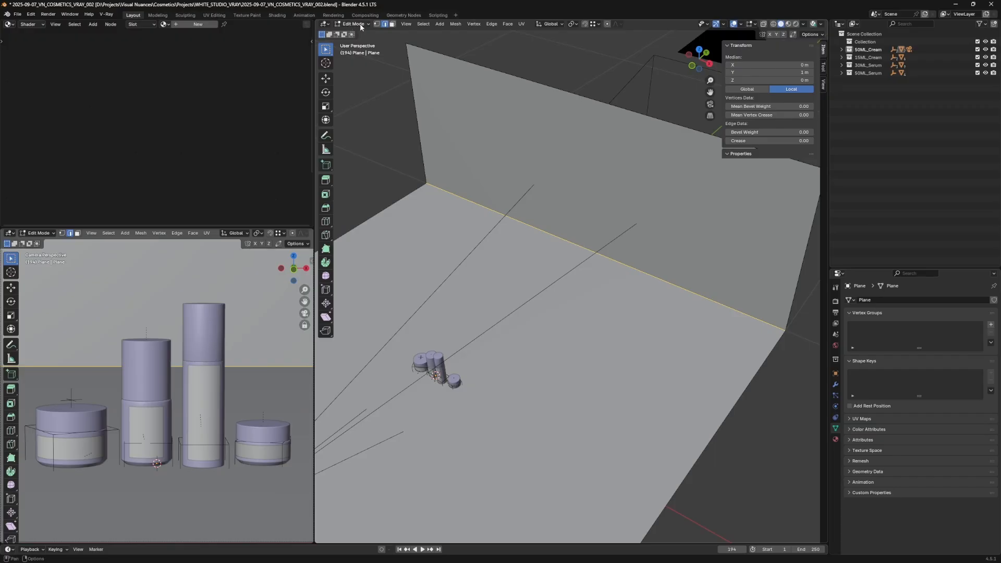
key("Tab")
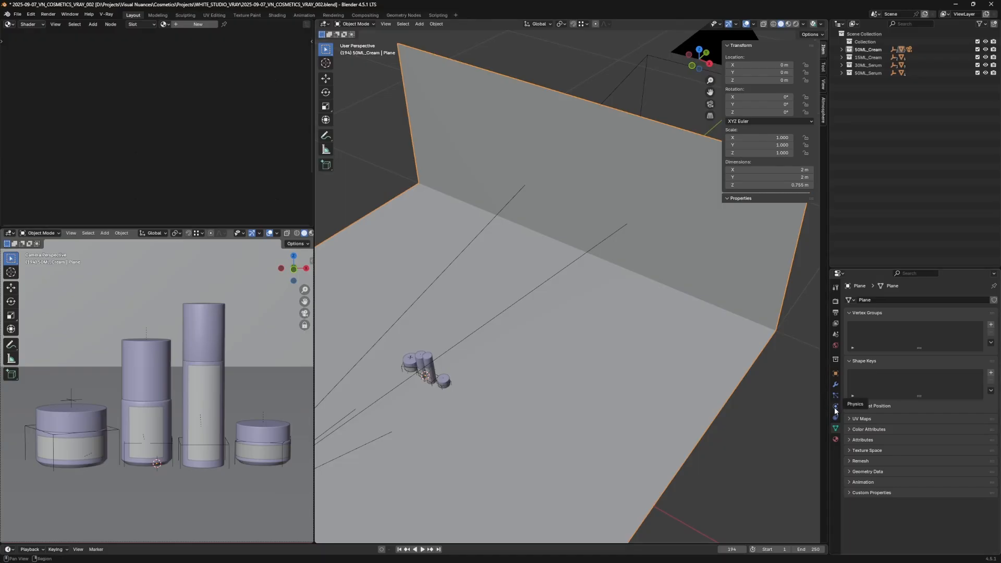
- Add a Bevel modifier to the backdrop with an amount of about 0.44 m and more than 30 segments
left_click(835, 384)
left_click(920, 299)
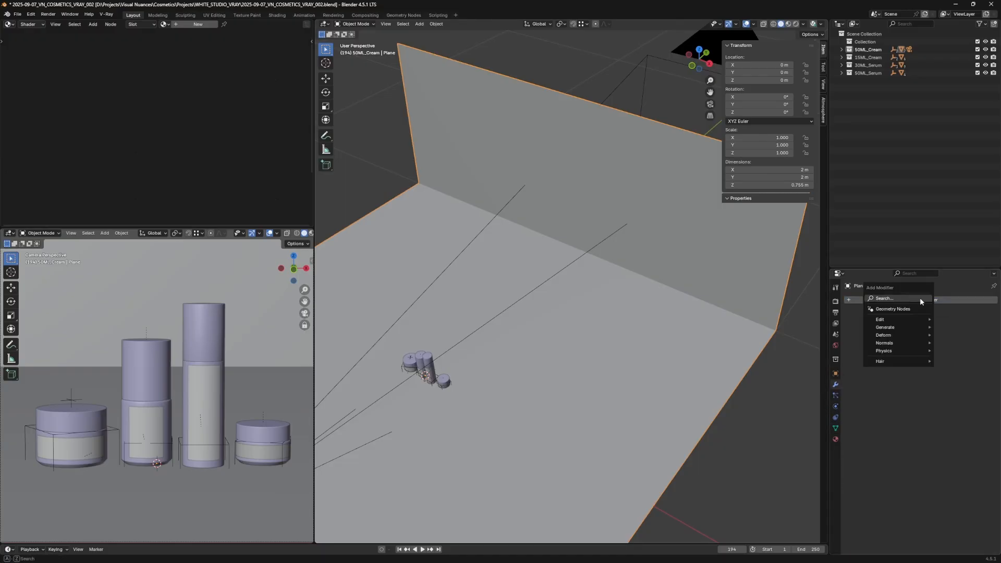
type("bv")
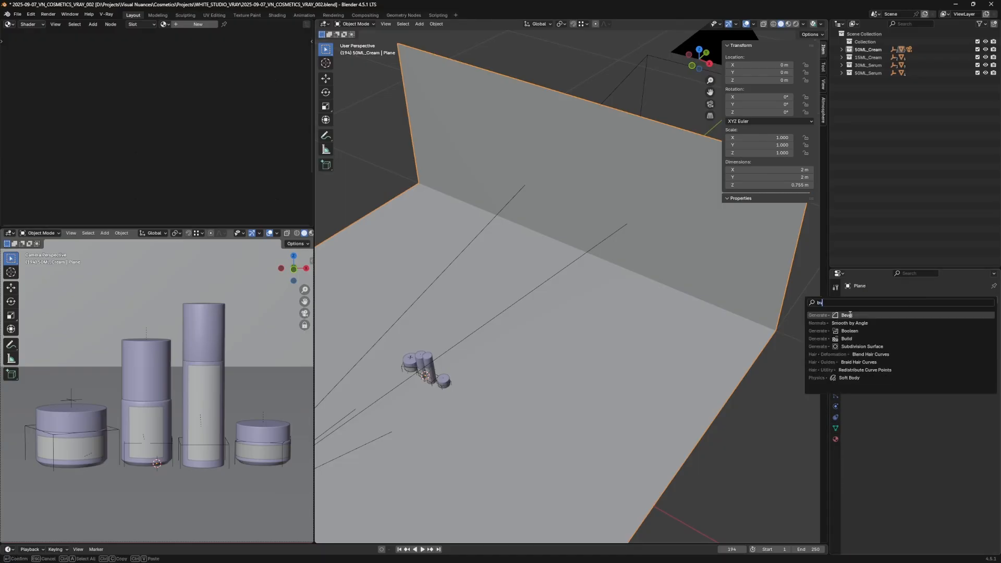
left_click(849, 314)
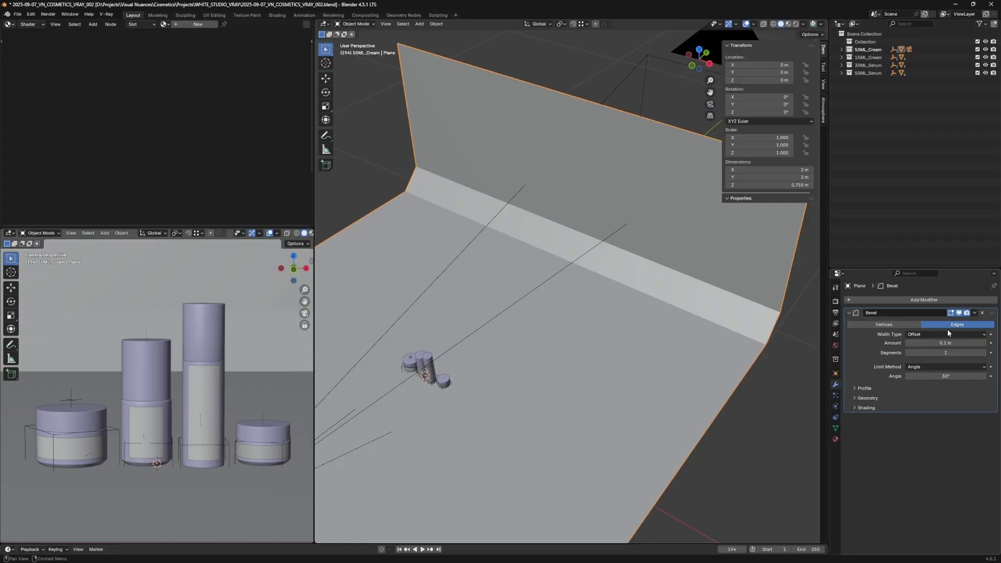
left_click_drag(945, 343, 987, 342)
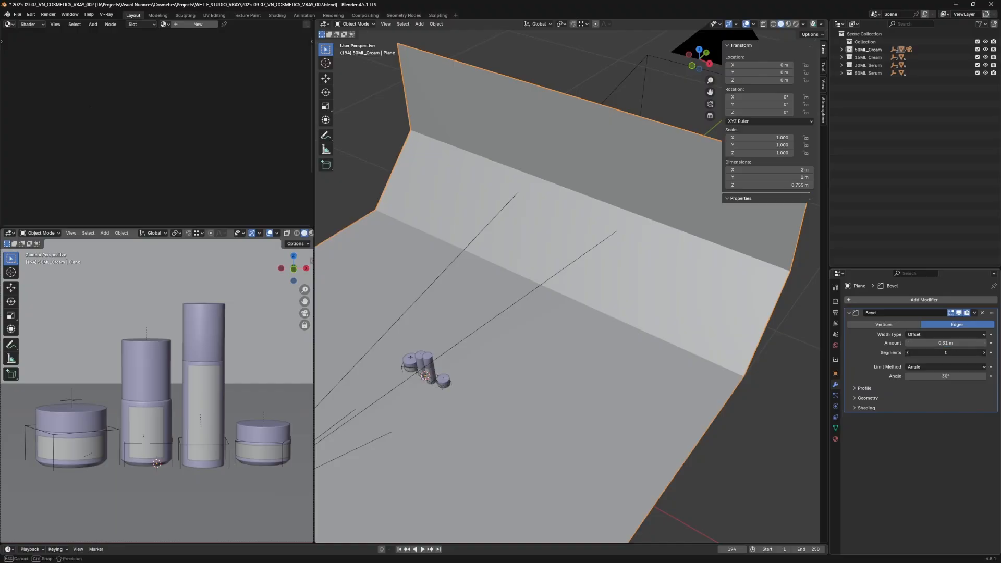
left_click_drag(945, 353, 979, 353)
mouse_move(939, 342)
left_mouse_down()
mouse_move(966, 343)
mouse_move(940, 352)
mouse_move(954, 352)
left_mouse_up()
- Apply Shade Auto Smooth to the curved backdrop
right_click(573, 205)
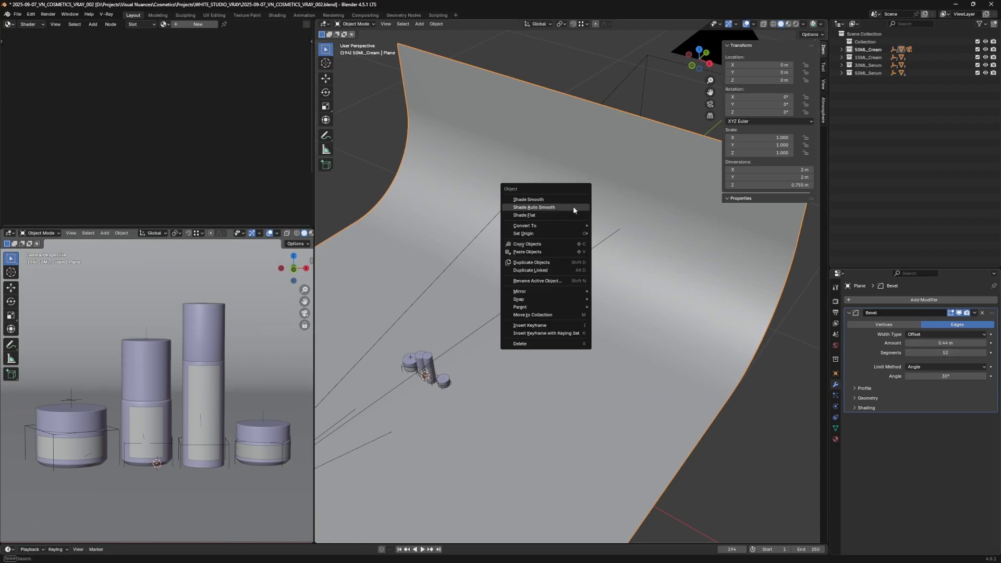
left_click(542, 207)
middle_click_drag(549, 299, 508, 343)
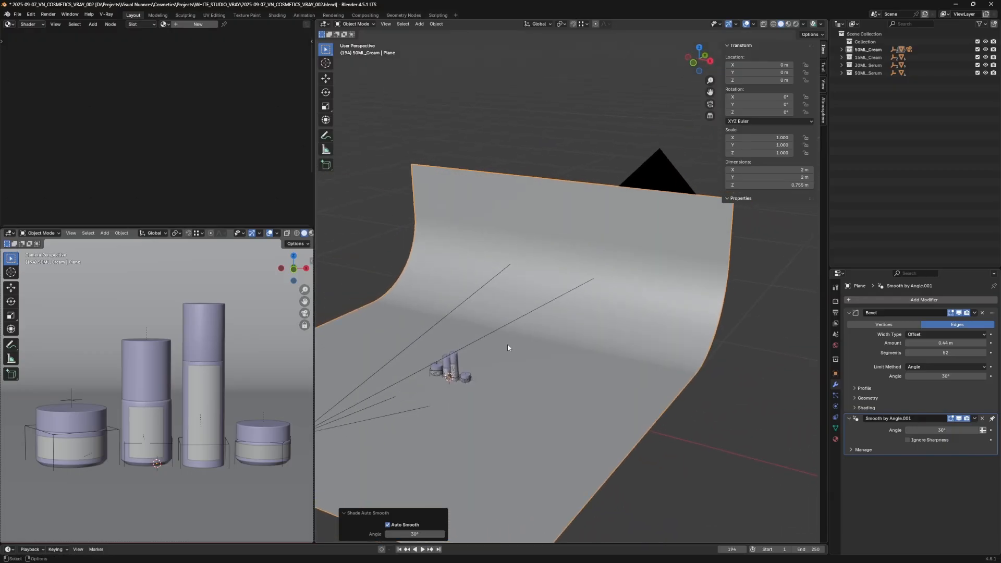
left_click(528, 226)
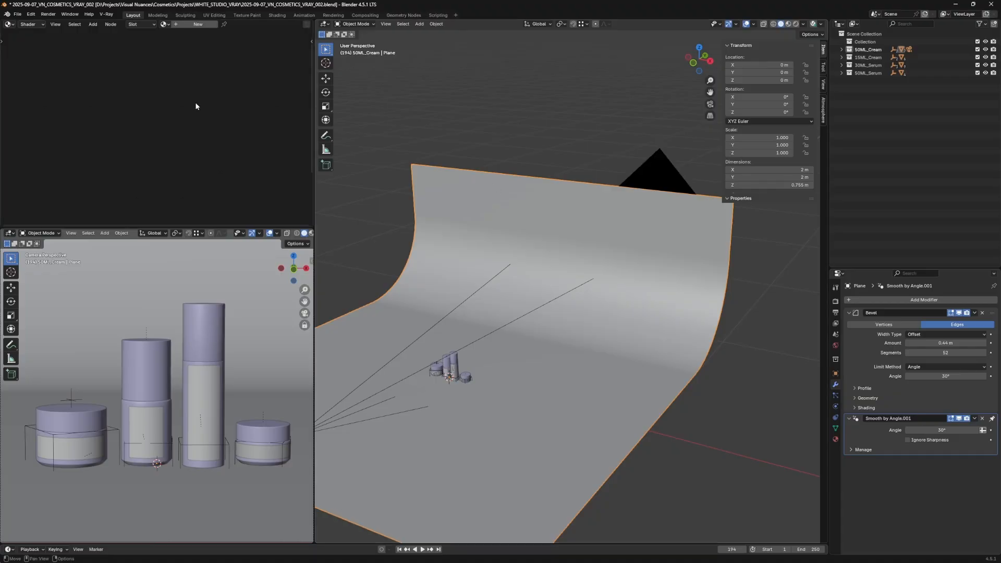
- Create a new V-Ray material for the backdrop plane in the V-Ray Node Editor
left_click(9, 24)
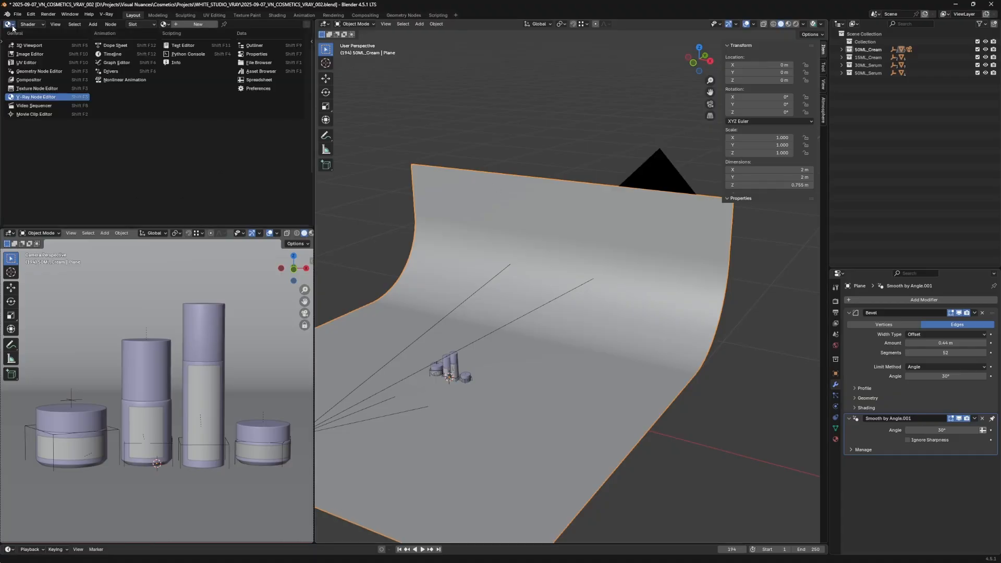
left_click(38, 98)
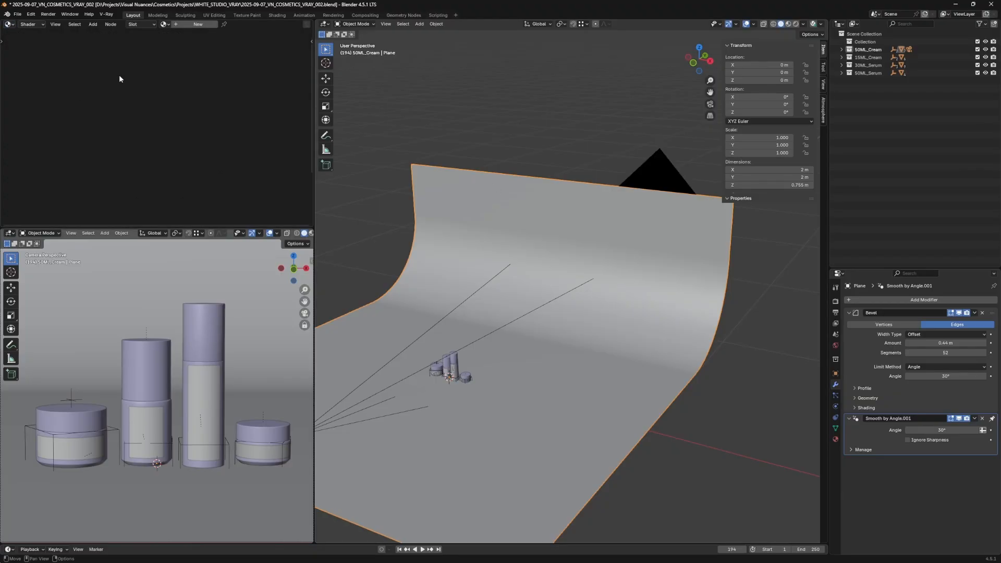
left_click(201, 25)
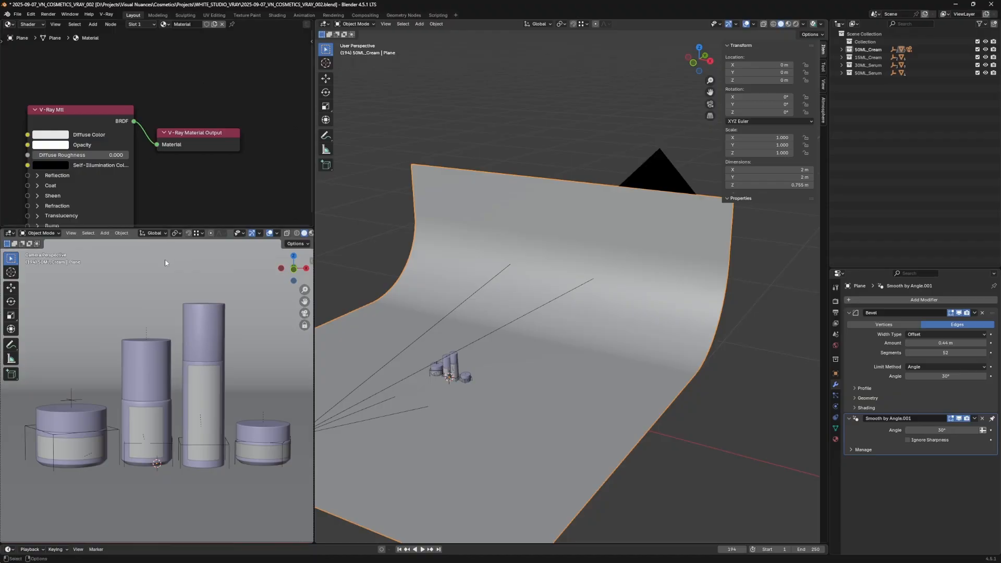
- Hide the overlays in the camera viewport
scroll(278, 237, "down", 2)
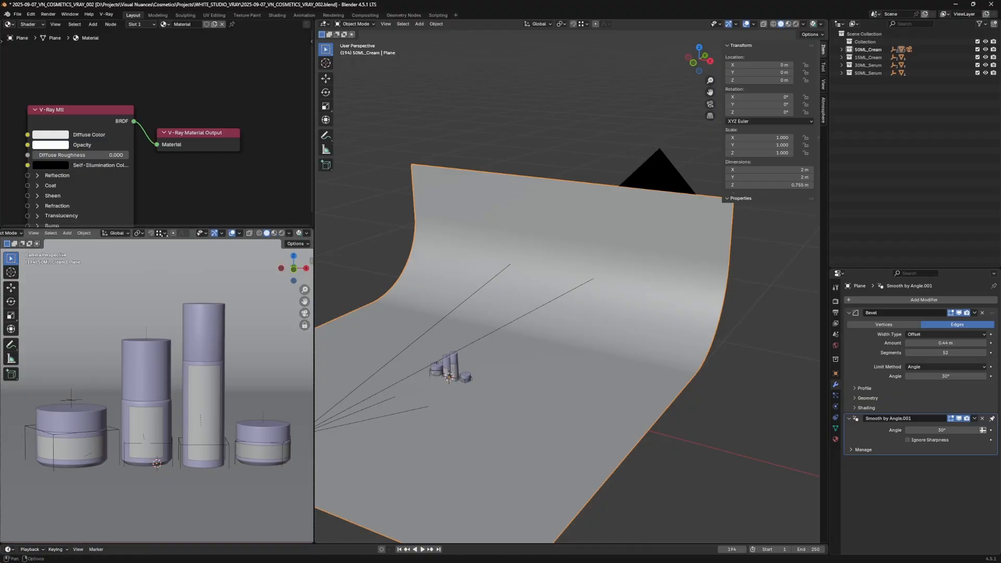
left_click(282, 233)
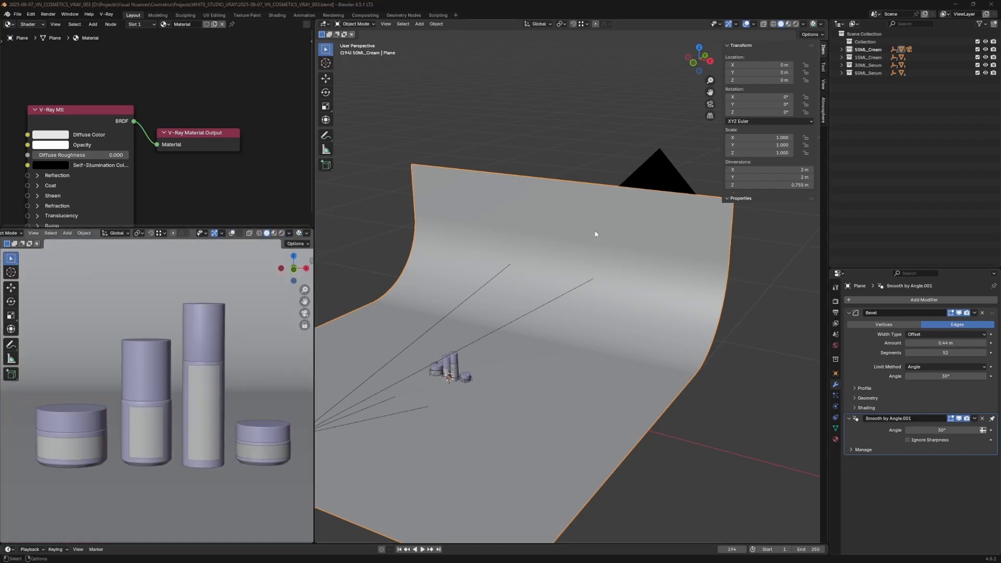
- Move the backdrop plane out of the 50ML_Cream collection directly into the Scene Collection
left_click(841, 49)
left_click_drag(865, 78, 864, 33)
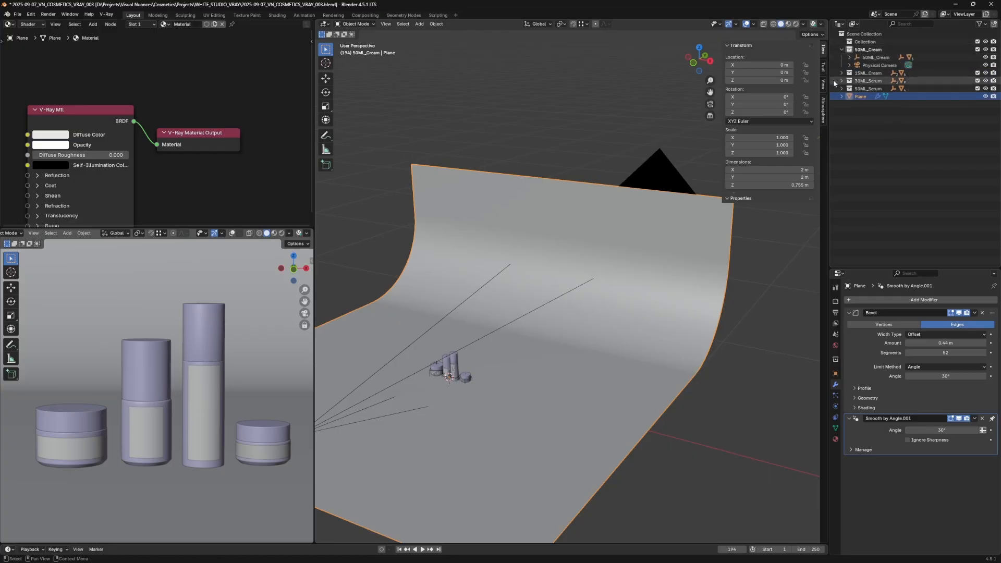
left_click(841, 49)
- Create three new collections inside the Scene Collection
left_click(993, 23)
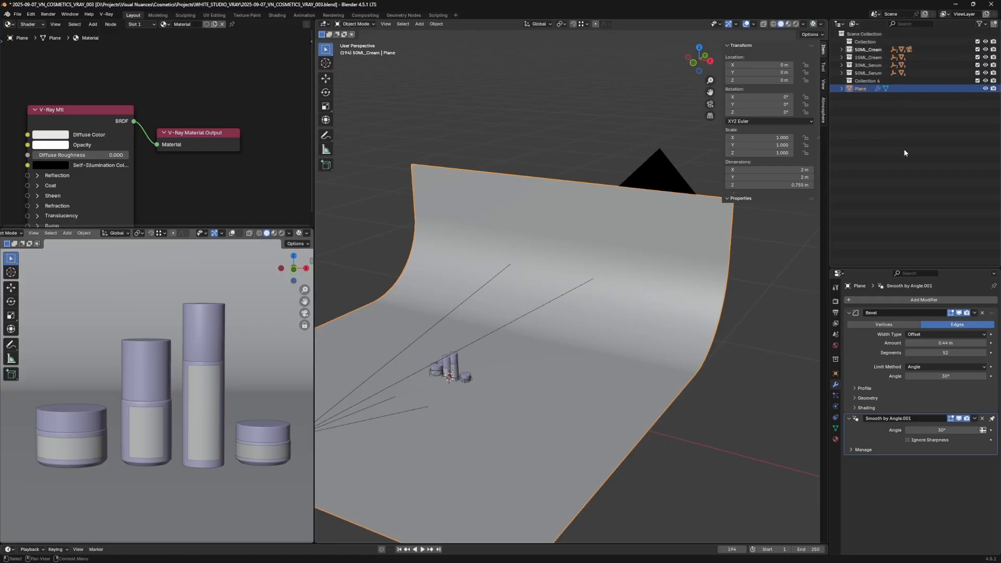
left_click(993, 23)
left_click(992, 23)
- Rename the first two new collections CAMERAS and LIGHTS
double_click(866, 80)
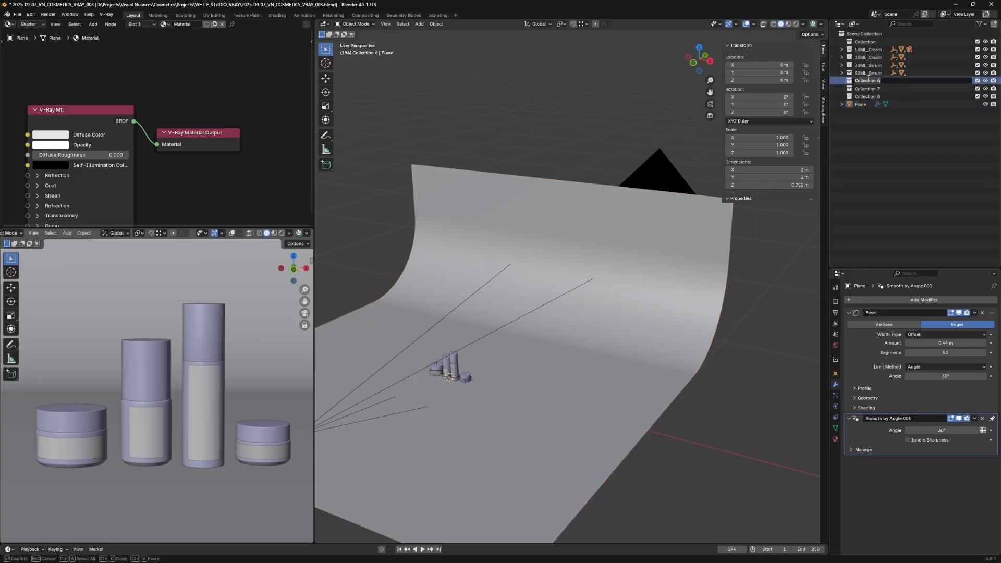
type("CAMERAS")
key("Return")
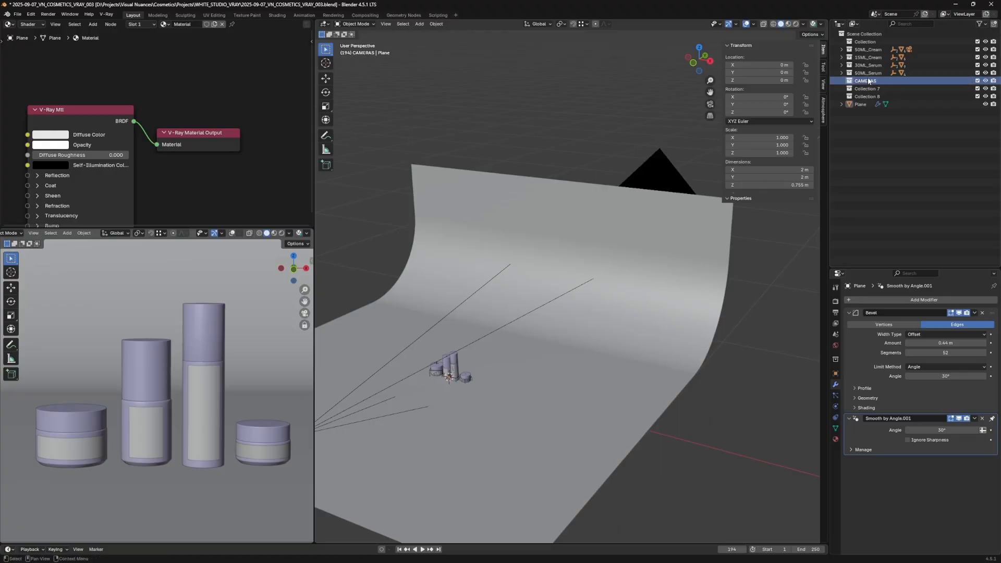
double_click(866, 88)
type("LIGHTS")
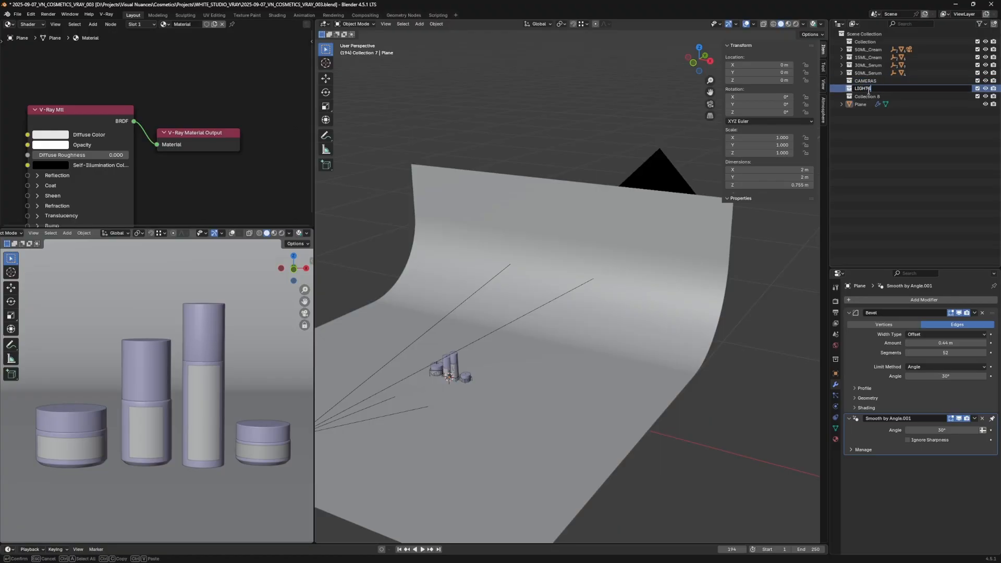
key("Return")
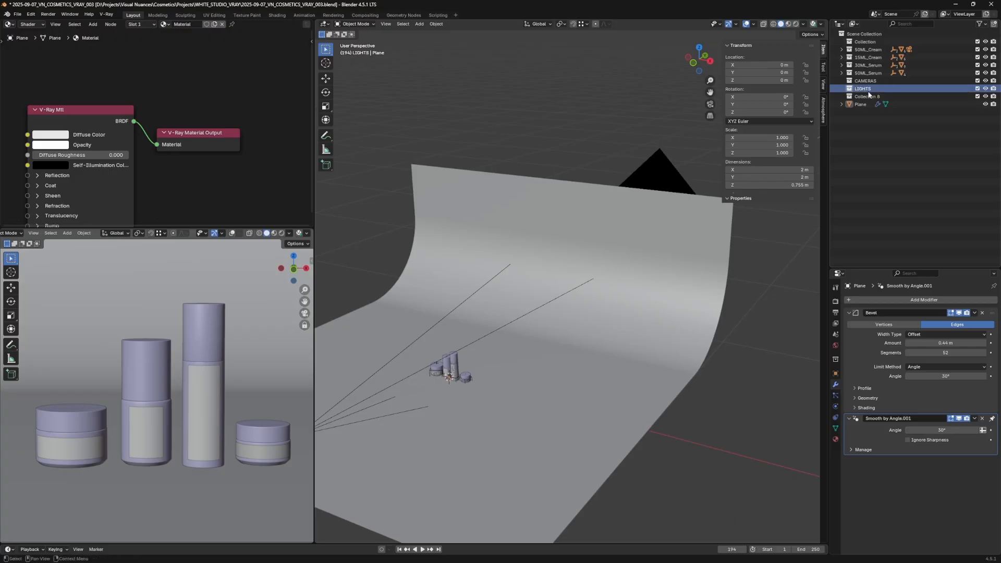
- Rename the third new collection ENV
left_click(868, 96)
double_click(877, 96)
type("EN")
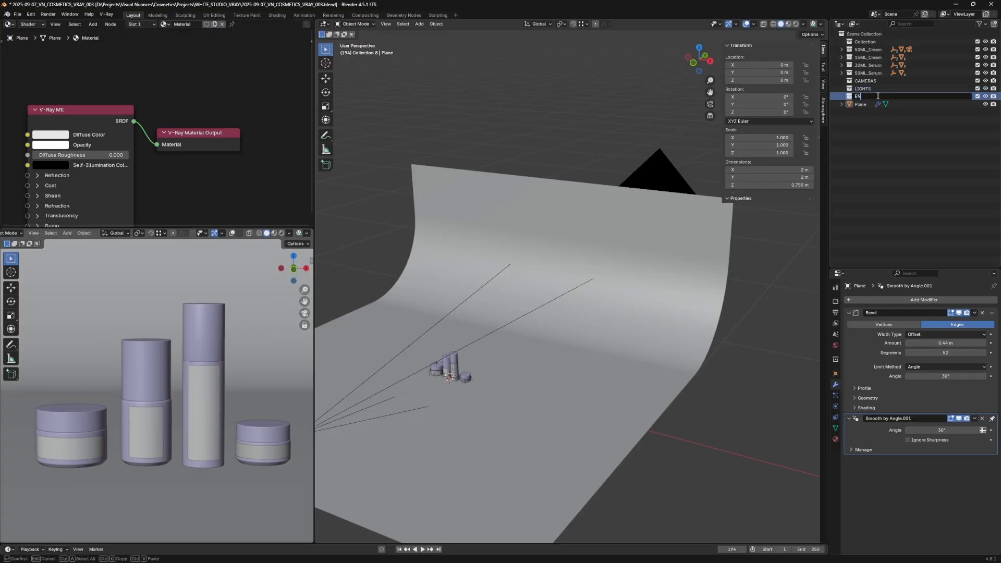
type("VIRONMENT")
key("Return")
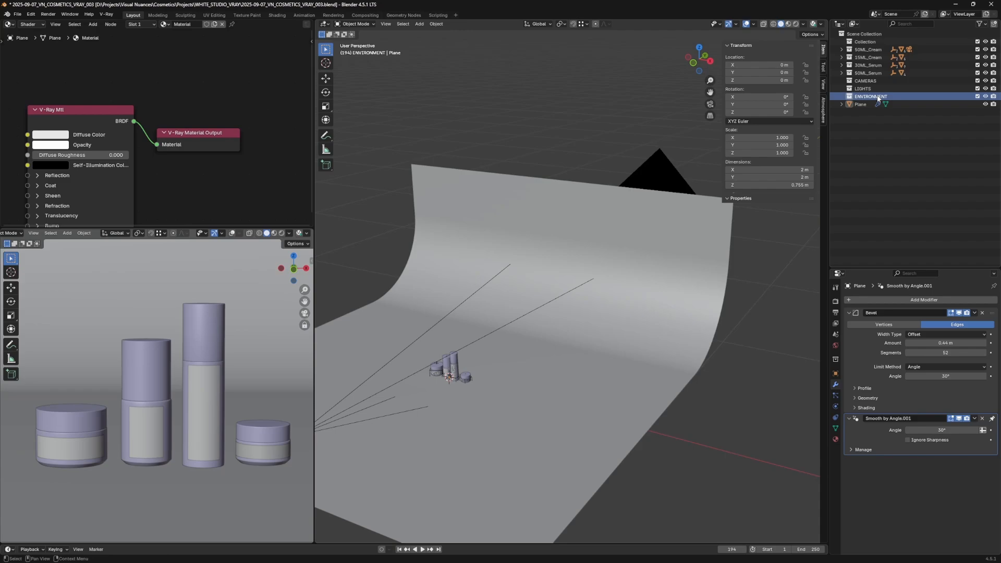
double_click(877, 96)
type("ENV")
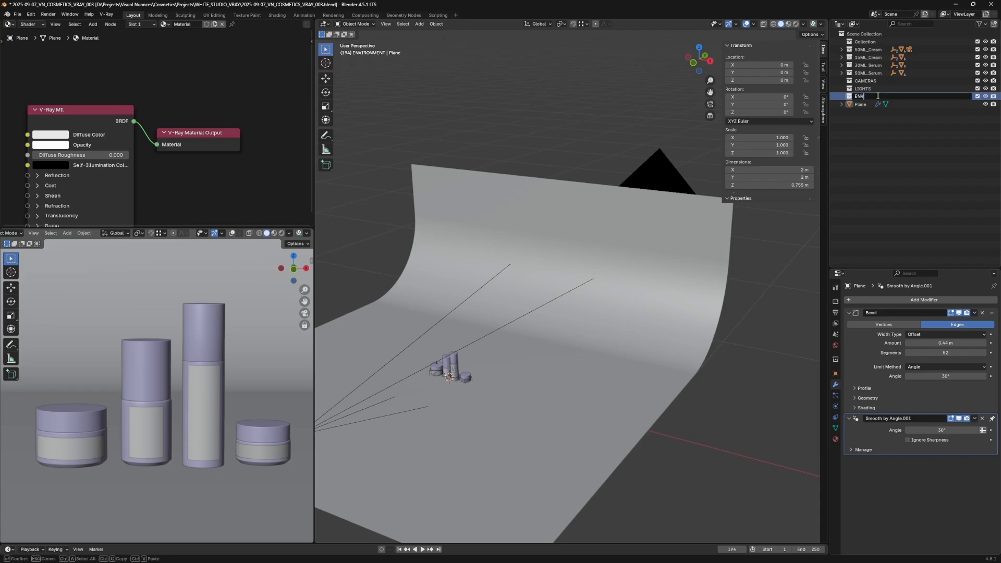
key("Return")
- Move the backdrop plane into the ENV collection, rename it Studio_Plane, and collapse the collection
left_click_drag(861, 104, 858, 98)
double_click(863, 103)
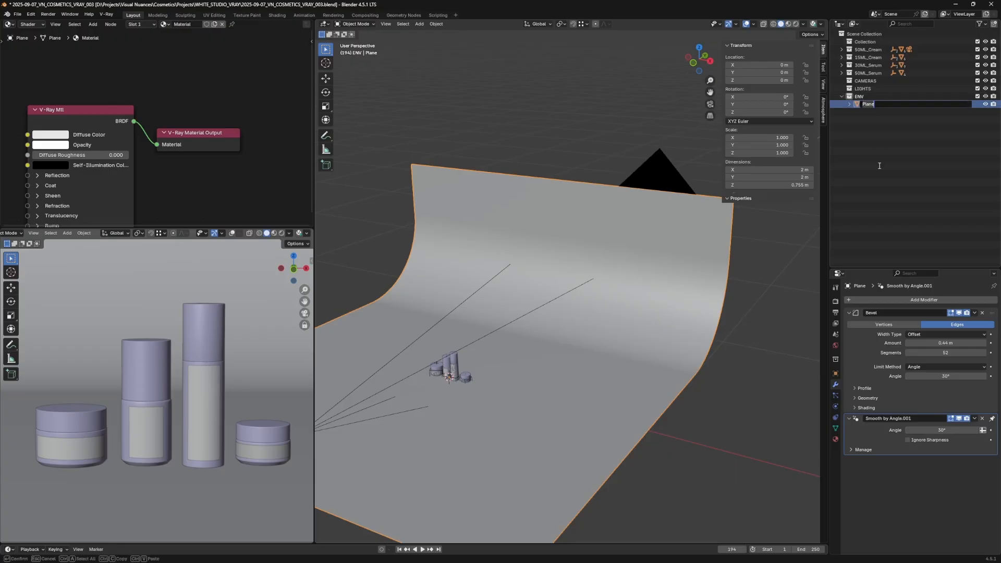
type("Studio_Plane")
key("Return")
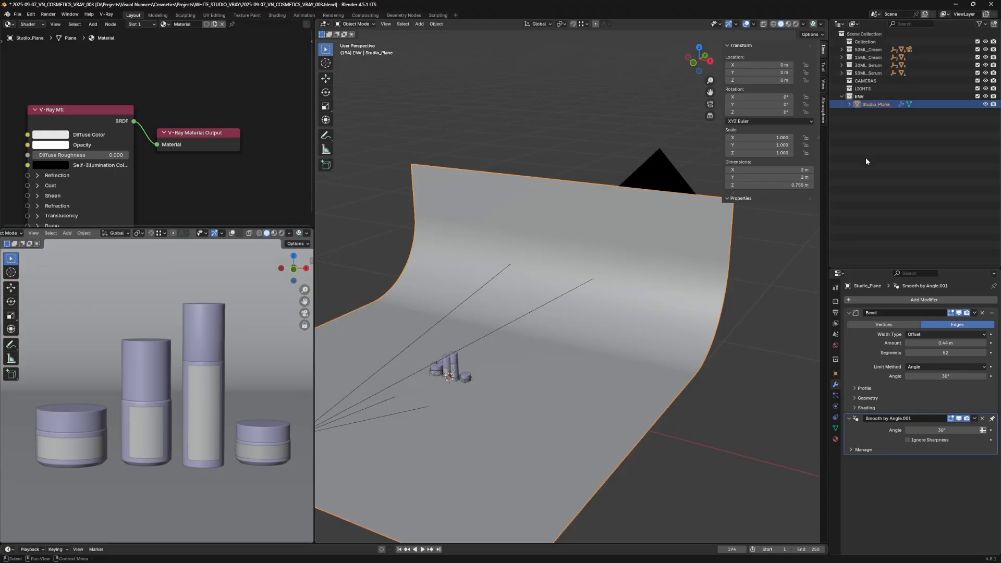
left_click(841, 97)
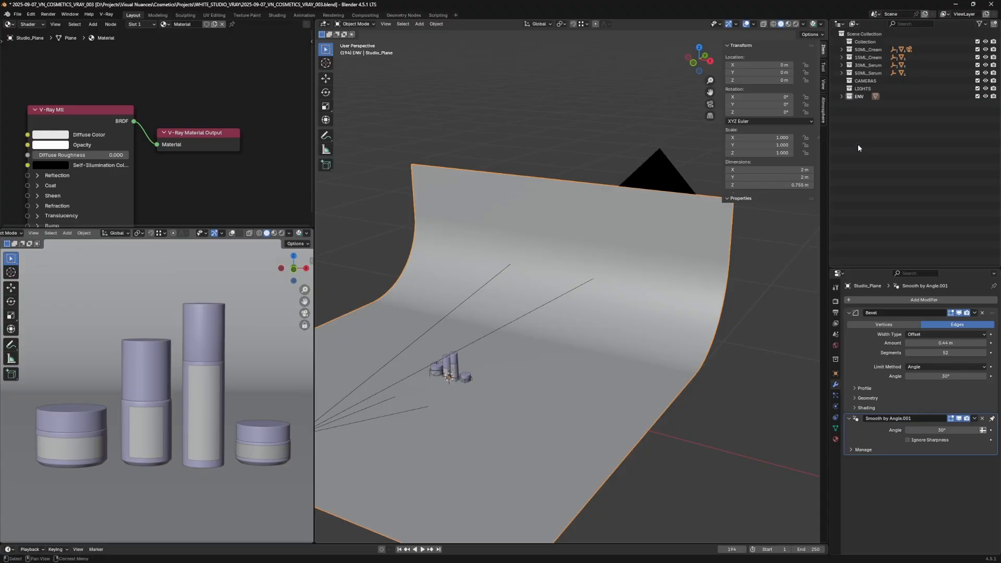
left_click(858, 144)
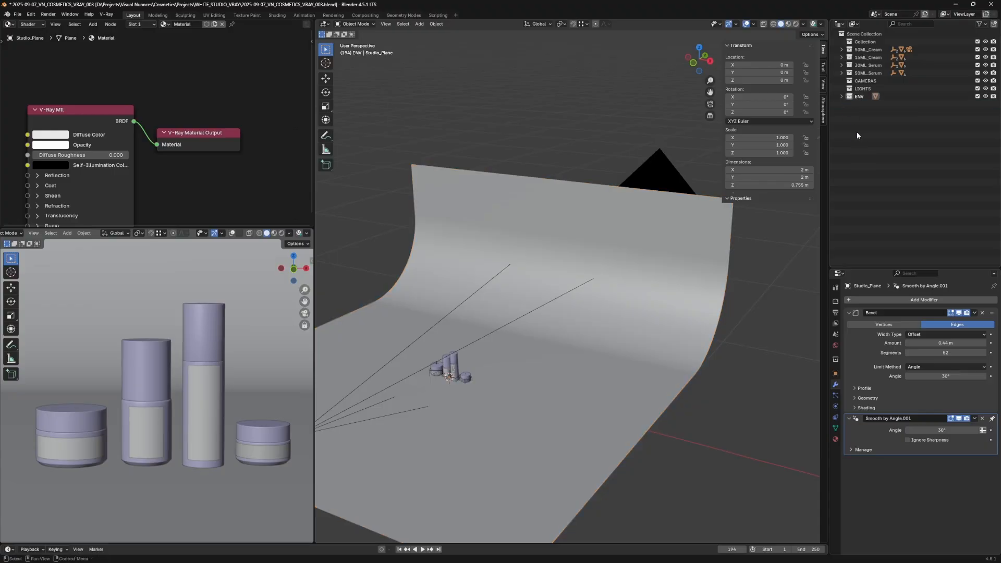
- Make LIGHTS the active collection and save the project as a new incremental version
left_click(859, 89)
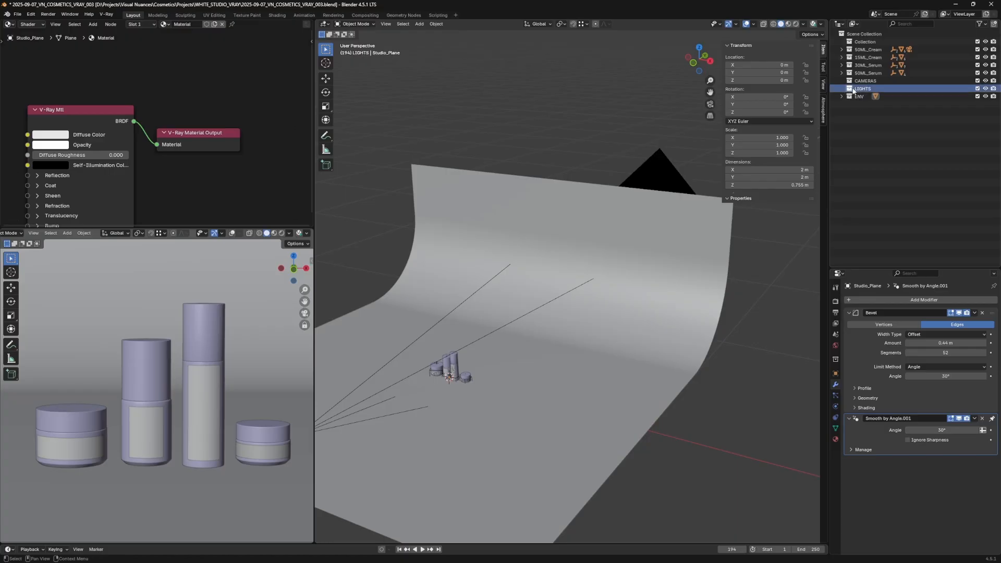
left_click(18, 14)
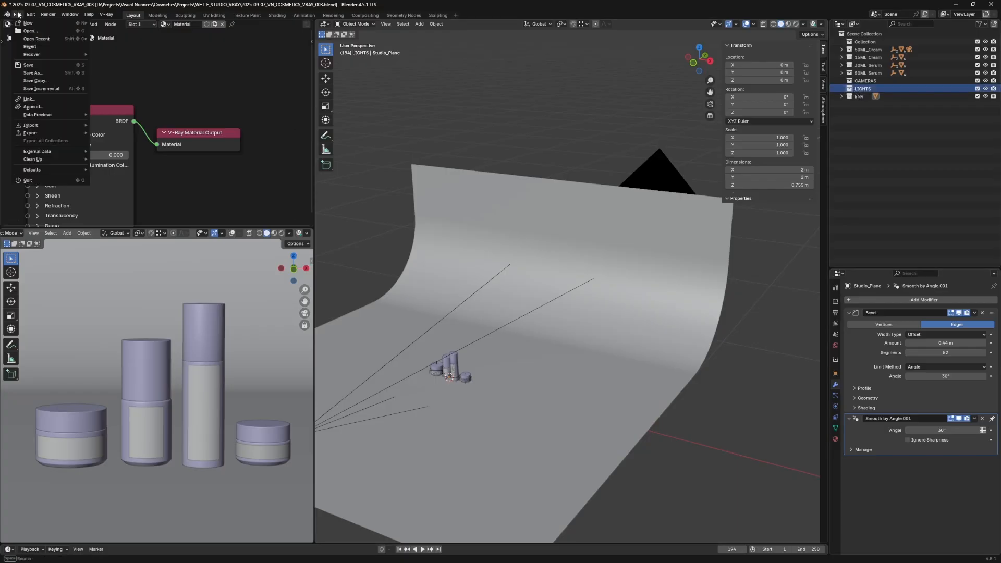
left_click(43, 89)
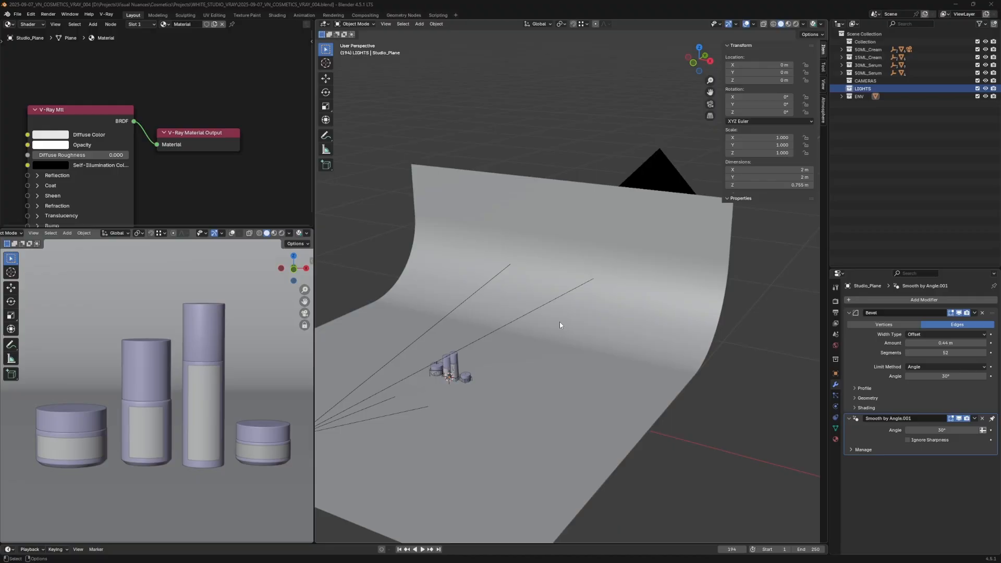
- Add a V-Ray Direct Light and a V-Ray Rect Light to the LIGHTS collection
left_click(108, 14)
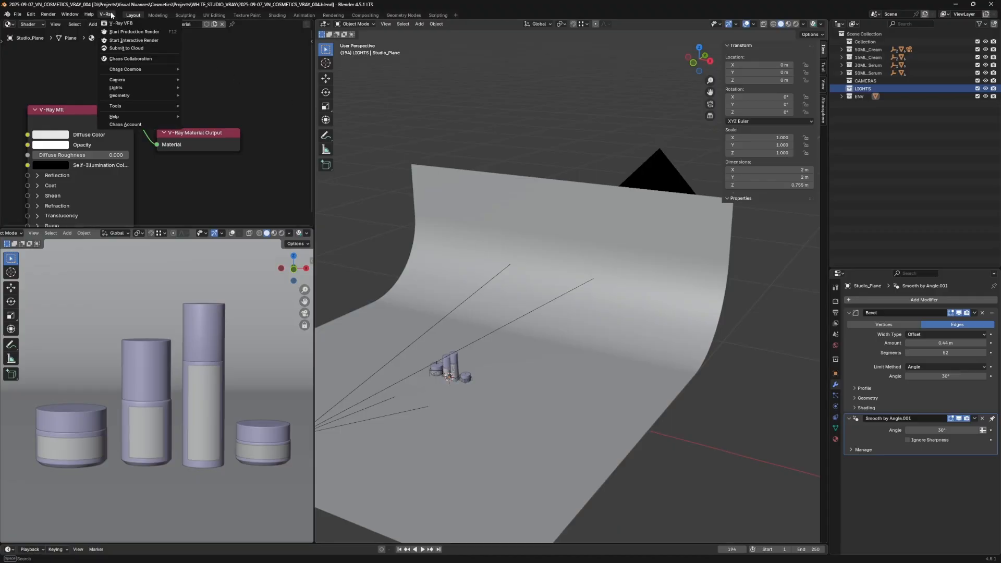
mouse_move(154, 90)
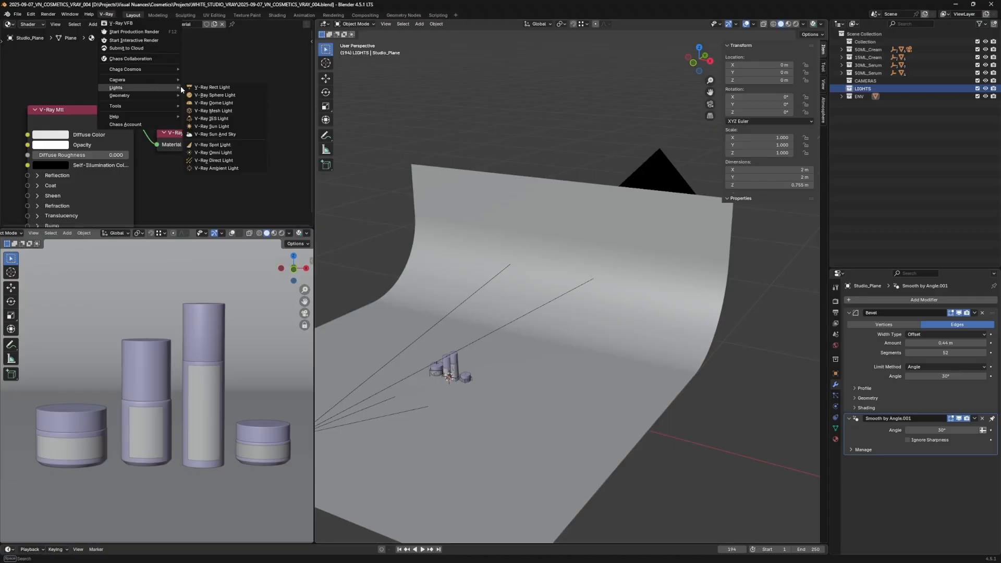
left_click(229, 161)
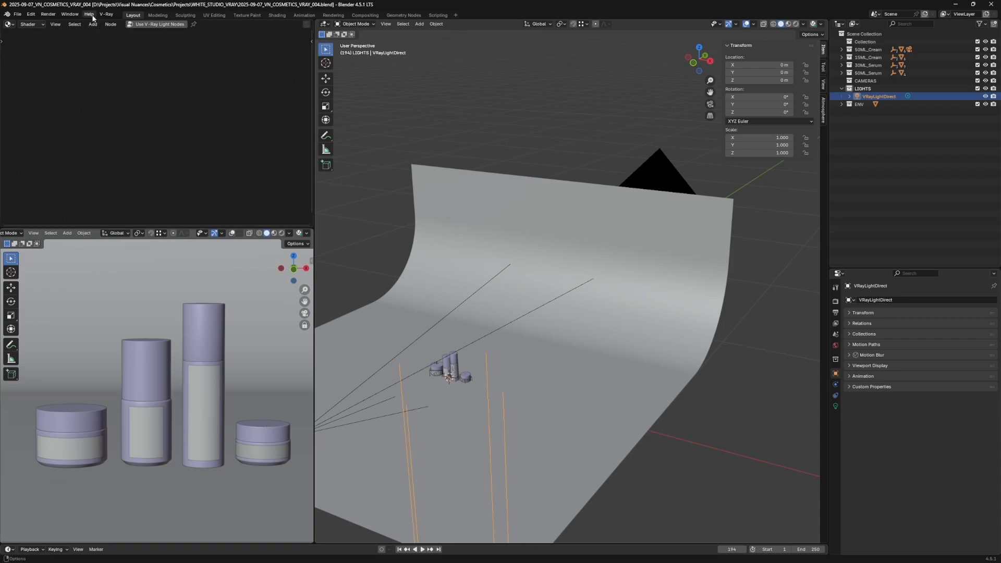
left_click(108, 16)
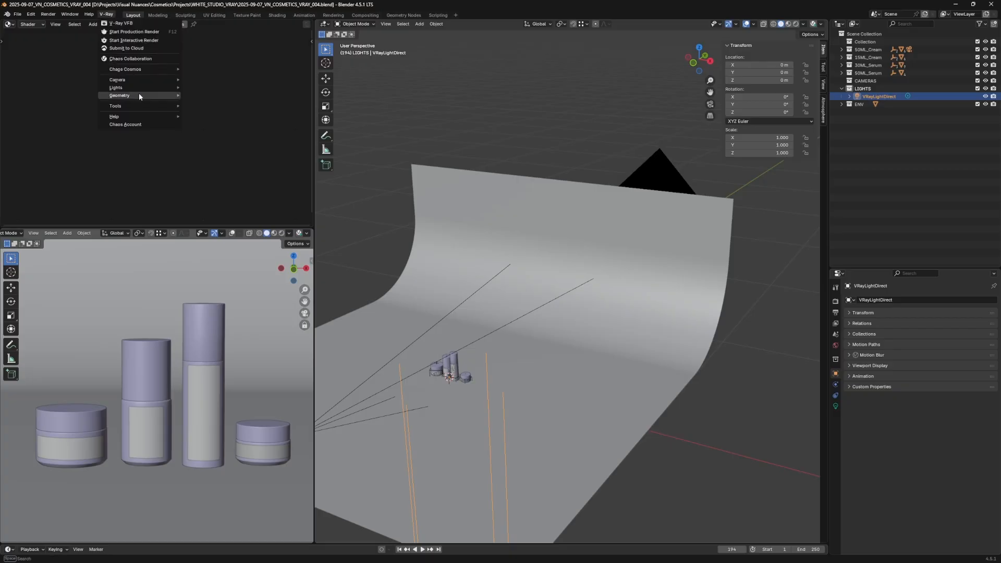
mouse_move(146, 90)
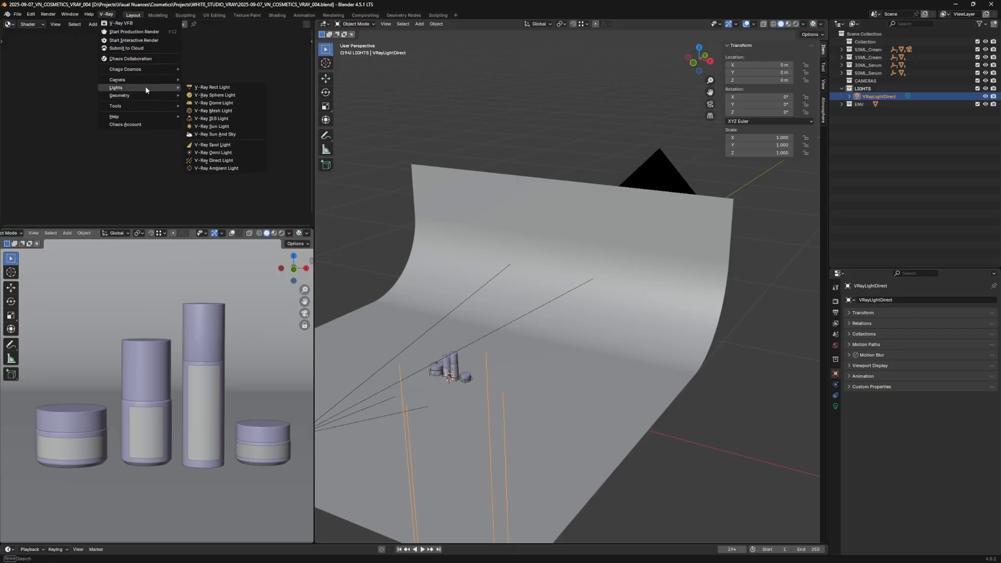
left_click(229, 87)
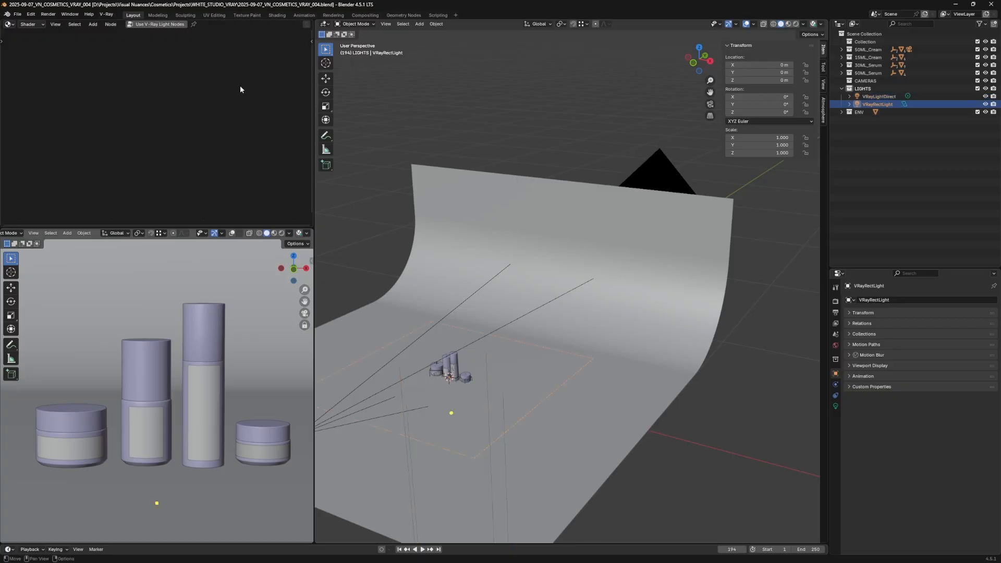
- Rename the rectangle light Top_Light and the direct light Direct_Light
double_click(877, 105)
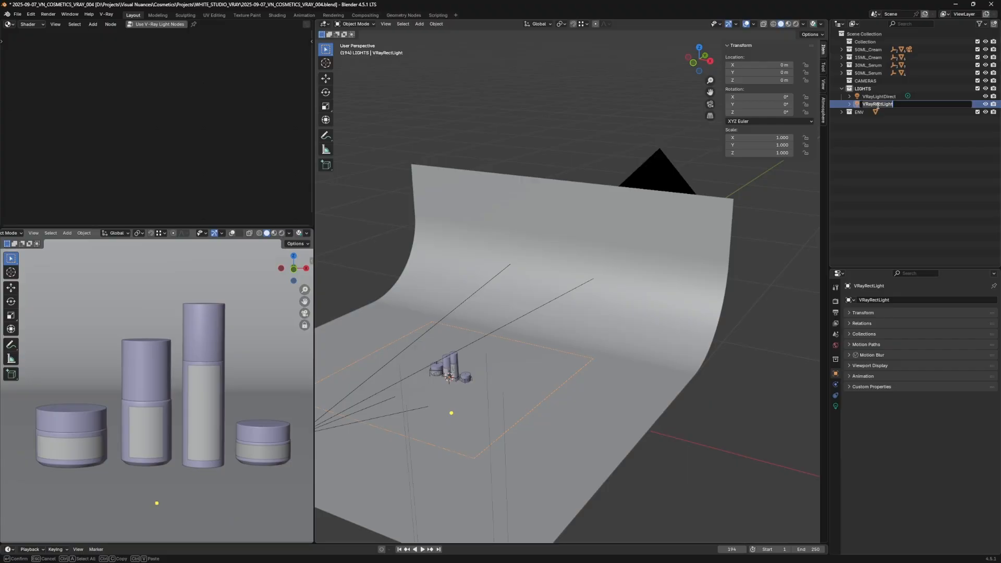
type("Top_LIGH")
key("BackSpace")
key("BackSpace")
key("BackSpace")
type("ight")
key("Return")
double_click(878, 105)
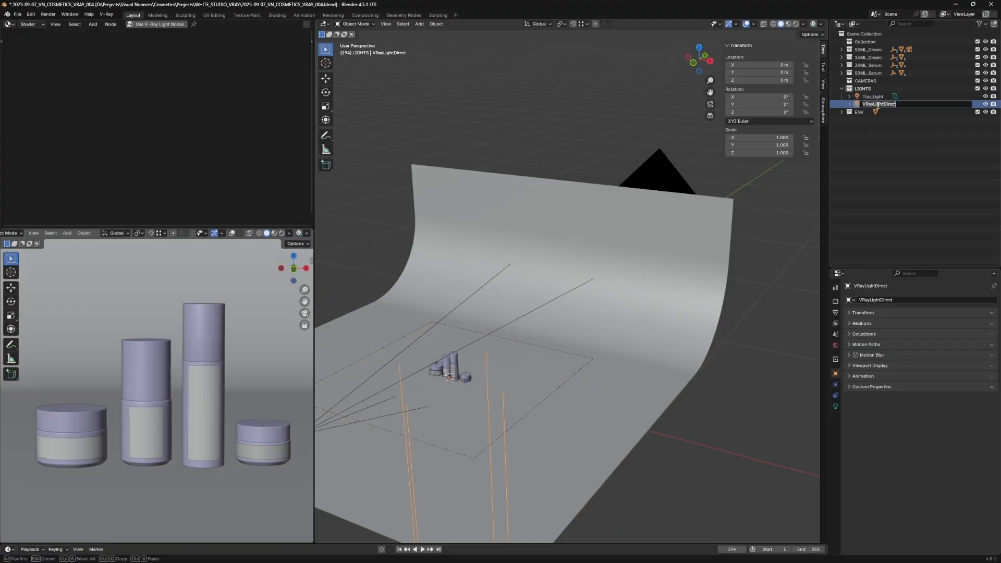
type("Direct_Light")
key("Return")
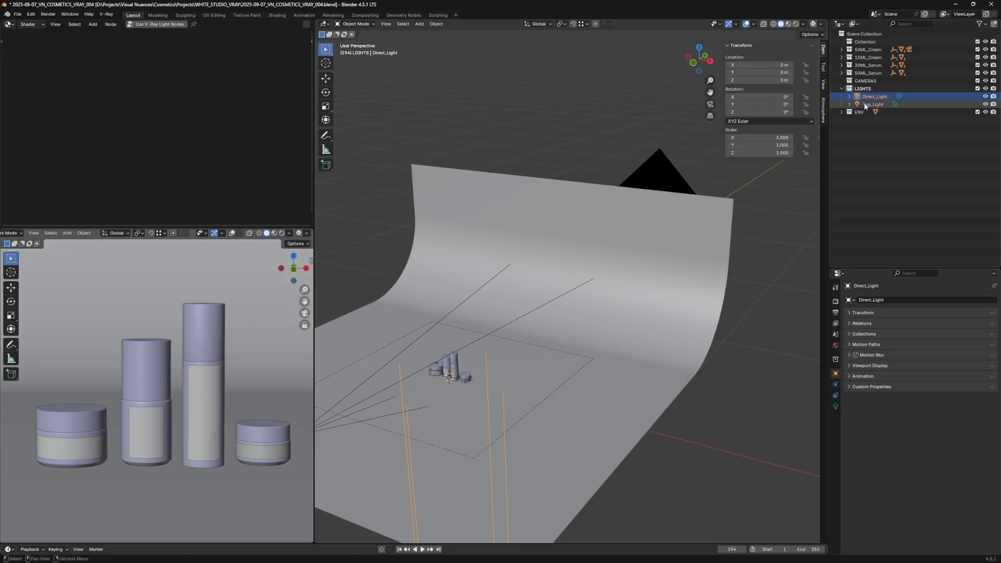
- Raise Top_Light about 0.55 m along Z so it hangs above the products
left_click(880, 104)
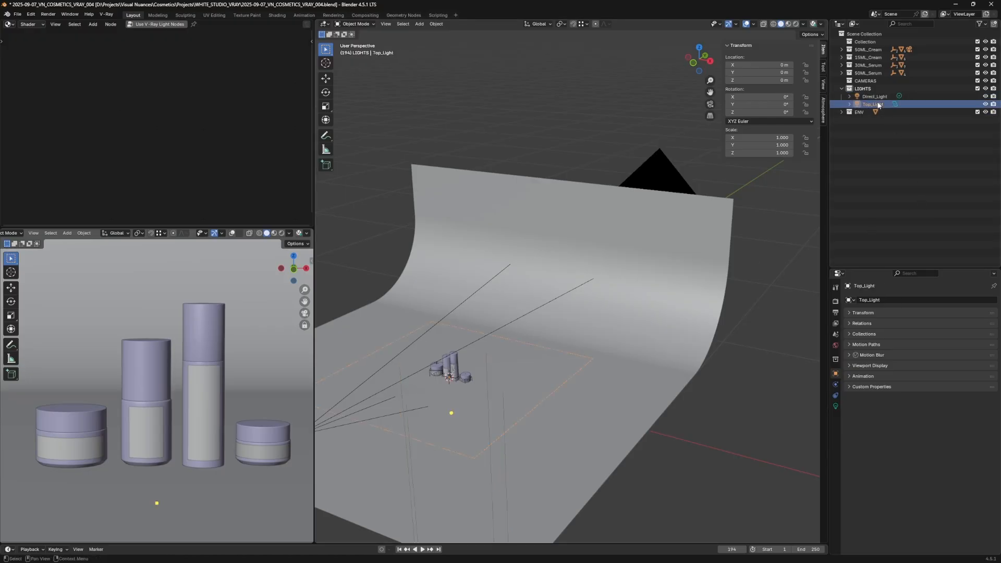
middle_click_drag(573, 365, 624, 369)
key("g")
key("z")
left_click(630, 263)
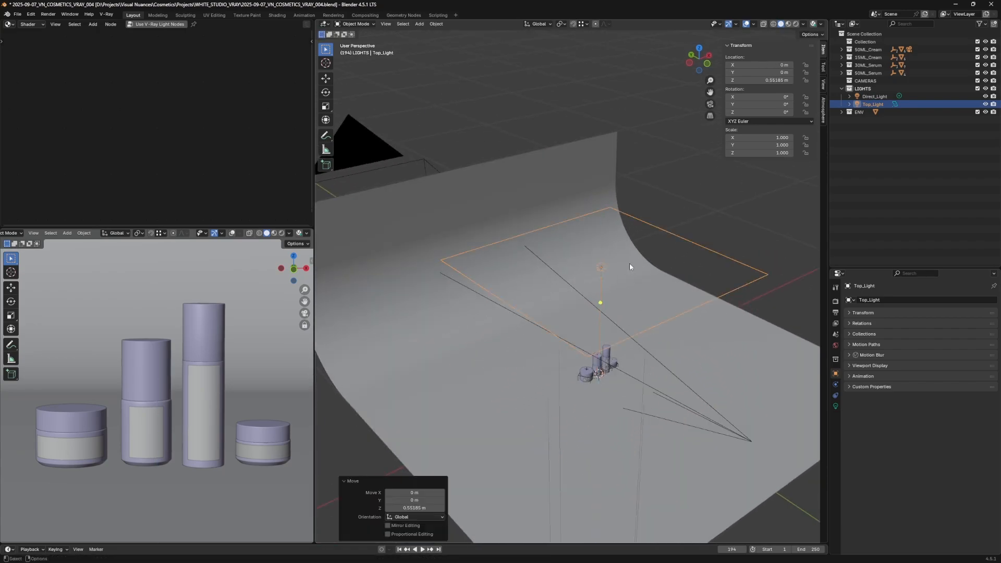
- Shrink Top_Light to about 0.39 m wide and 0.29 m high
middle_click_drag(630, 263, 740, 272)
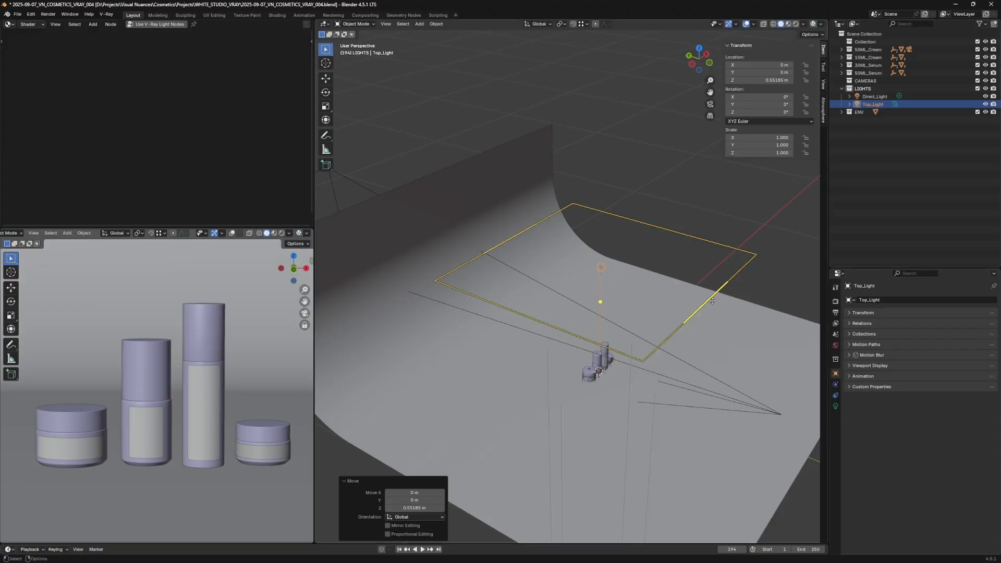
middle_click_drag(686, 251, 594, 192)
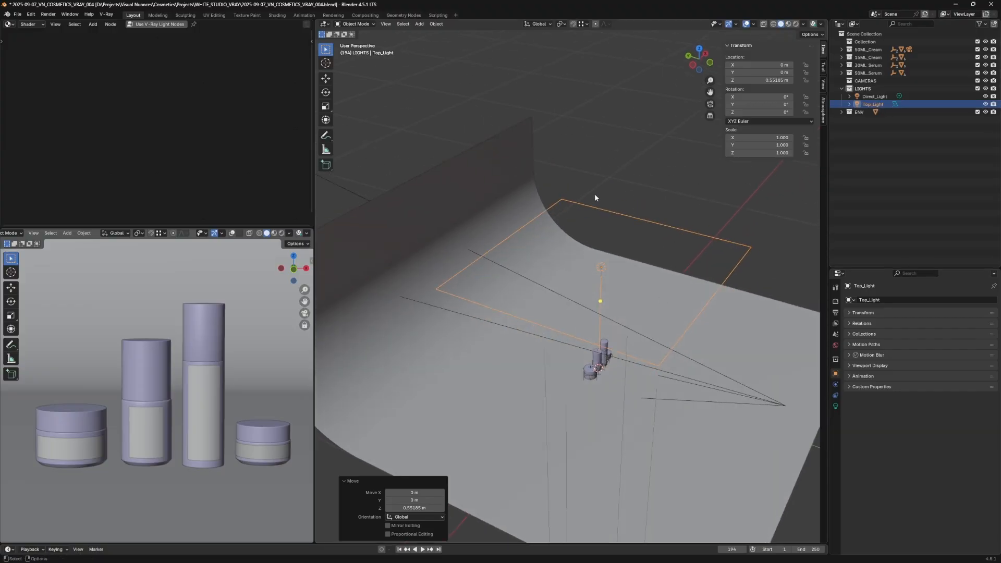
left_click_drag(714, 296, 636, 277)
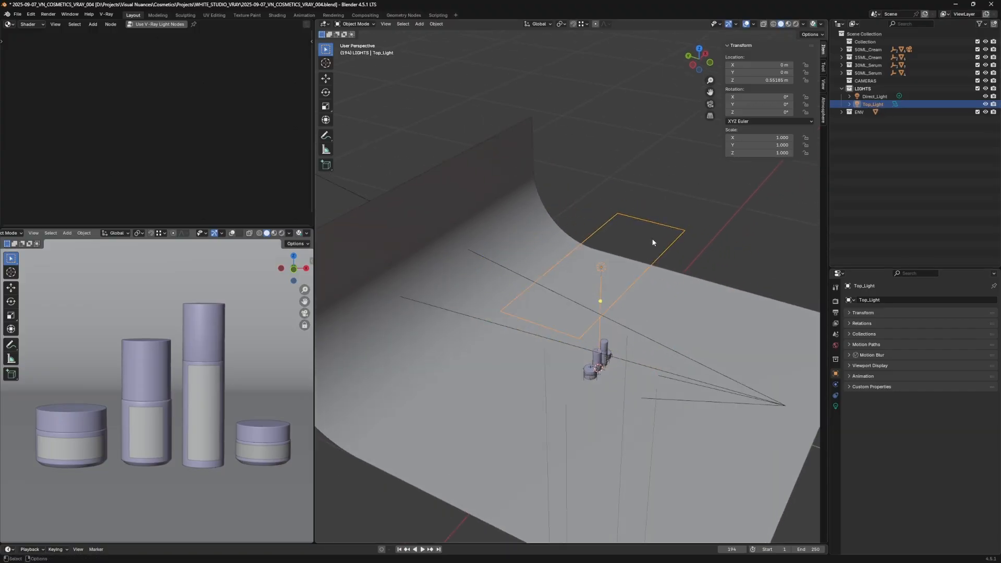
left_click_drag(652, 222, 624, 251)
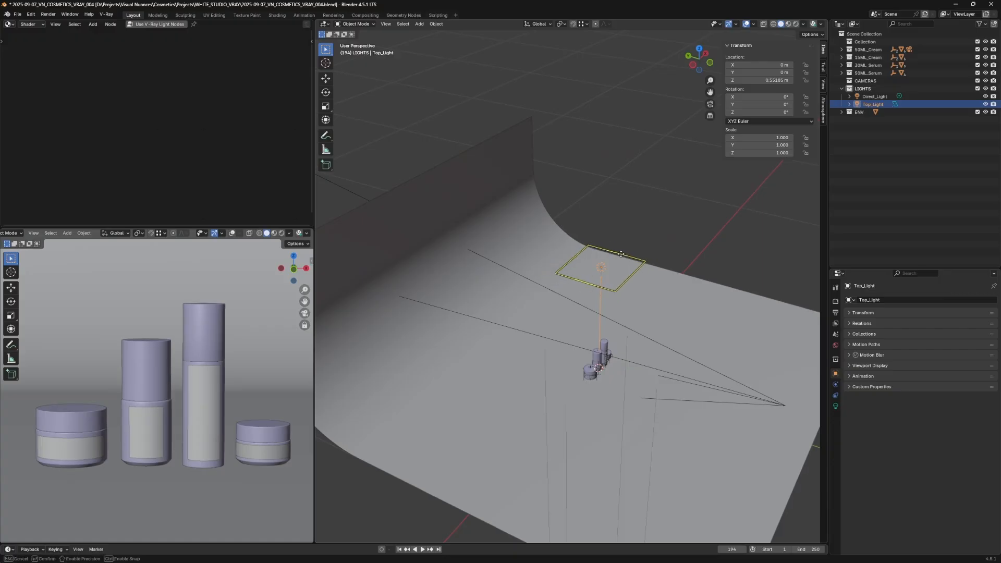
- Make Top_Light invisible to the camera in its V-Ray light options
middle_click_drag(646, 290, 590, 336)
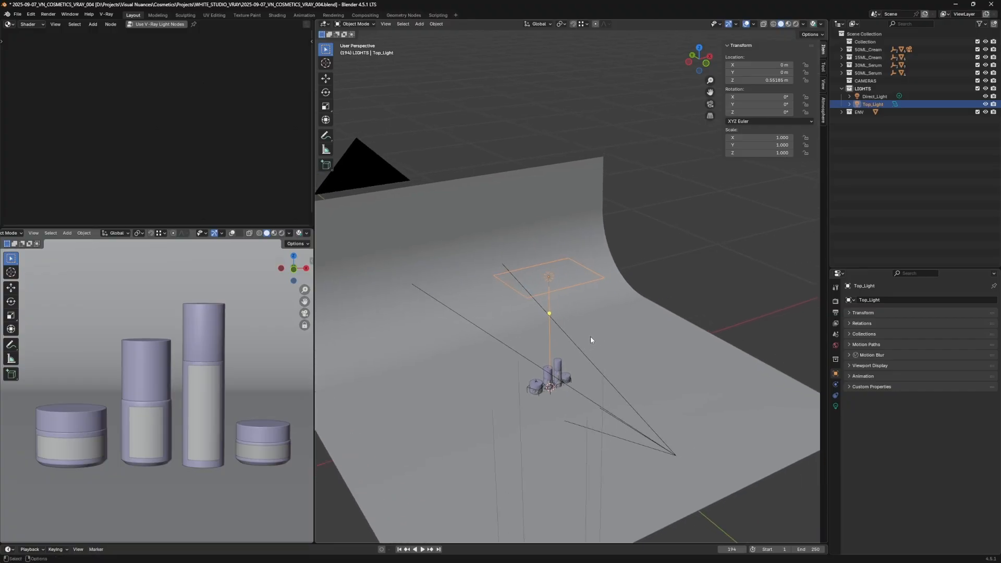
left_click(836, 405)
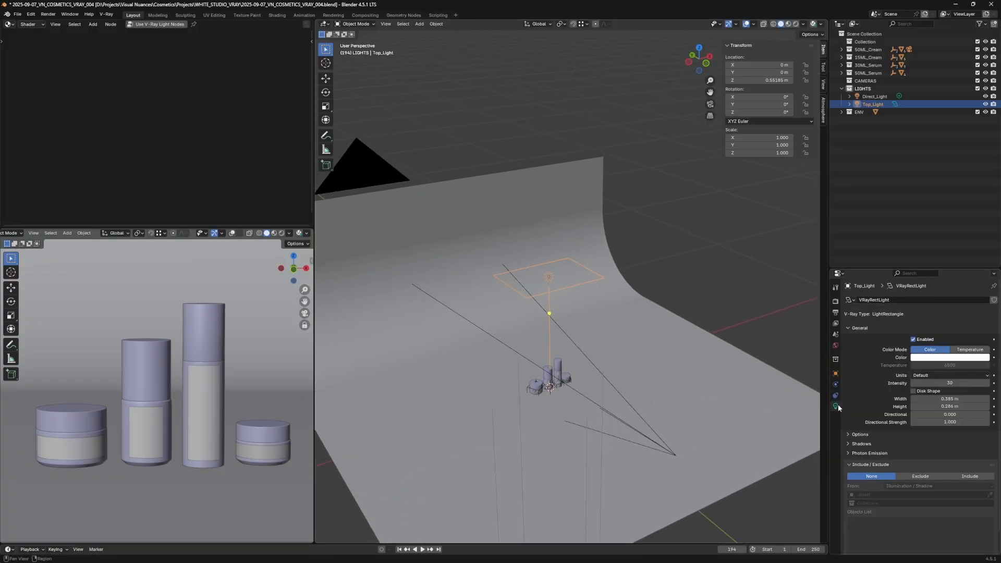
left_click(859, 435)
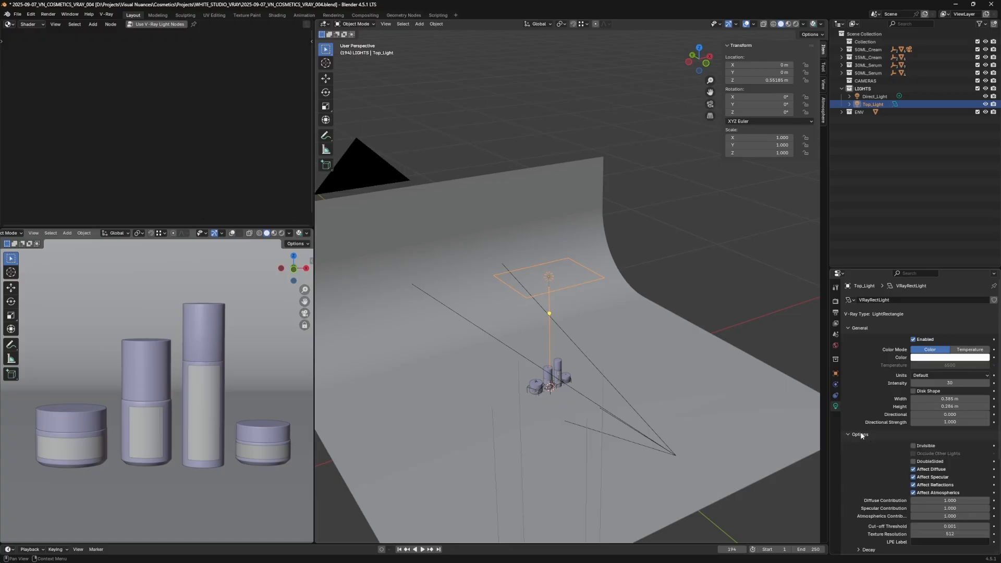
left_click(921, 446)
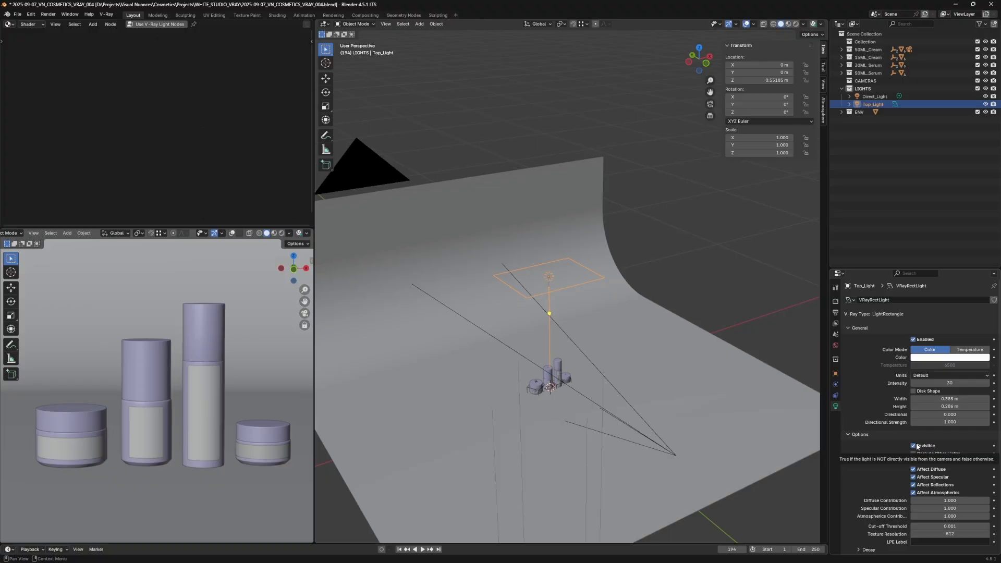
- Duplicate Top_Light about 0.46 m along the X axis and rename the copy Back_Light
middle_click_drag(604, 338, 578, 343)
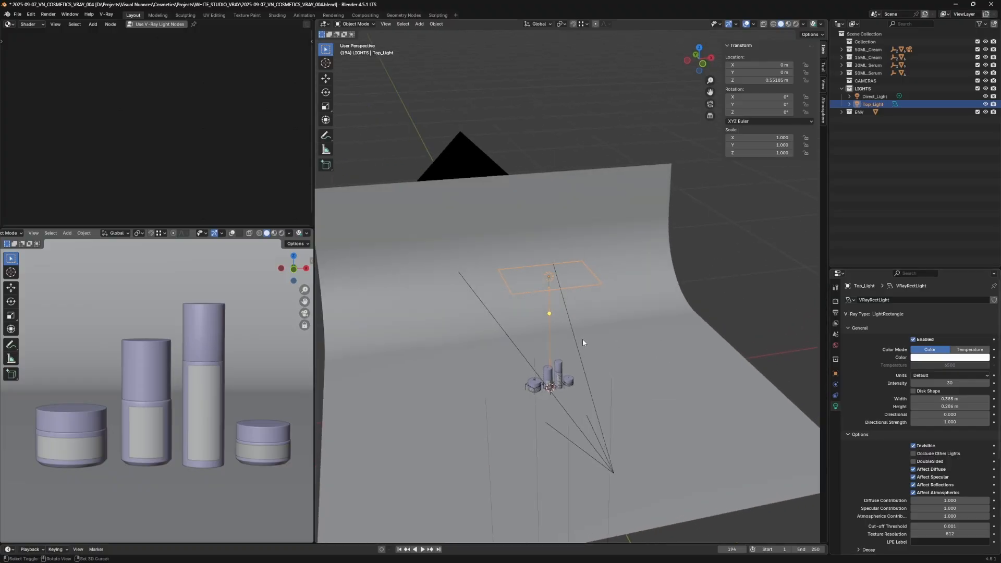
key("shift+d")
key("x")
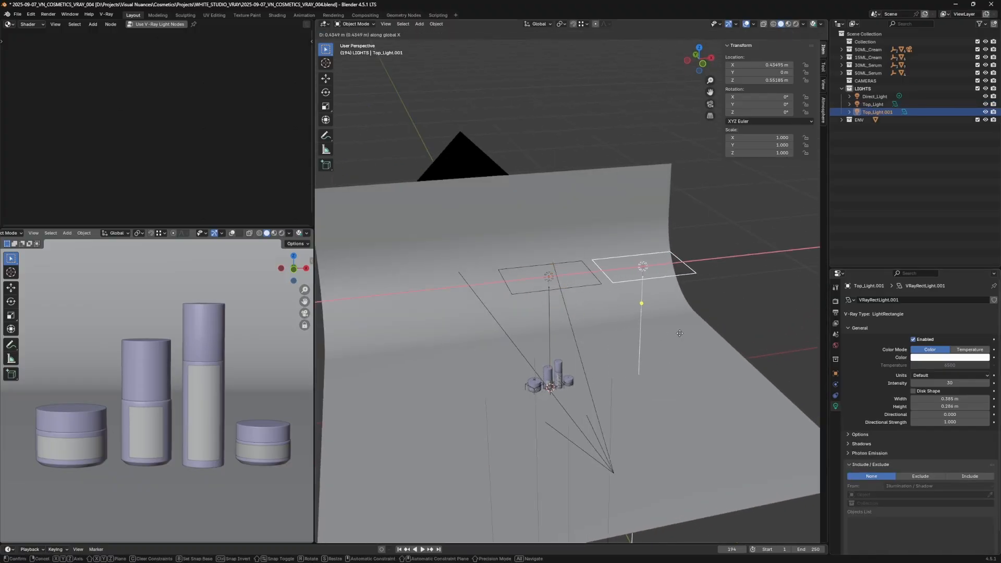
left_click(685, 333)
double_click(878, 111)
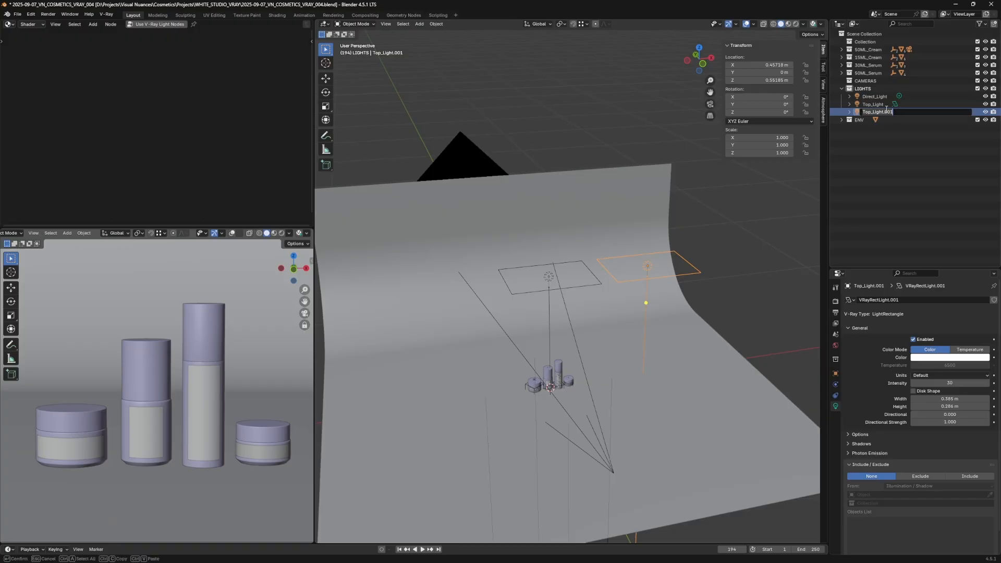
type("Back_Light")
key("Return")
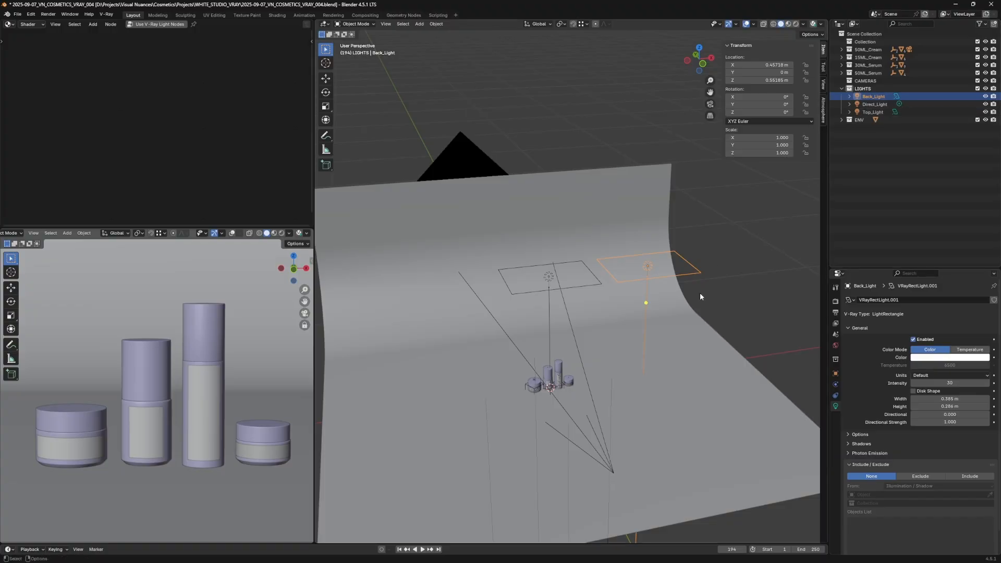
- Rotate Back_Light 90° around the Y axis so it stands upright facing the products
middle_click_drag(699, 292, 634, 314)
key("r")
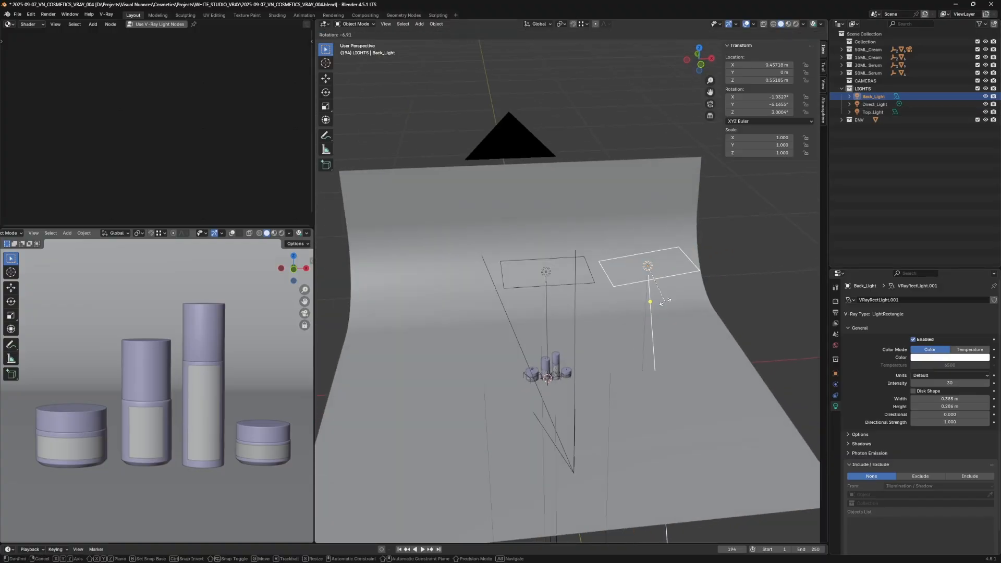
key("z")
key("x")
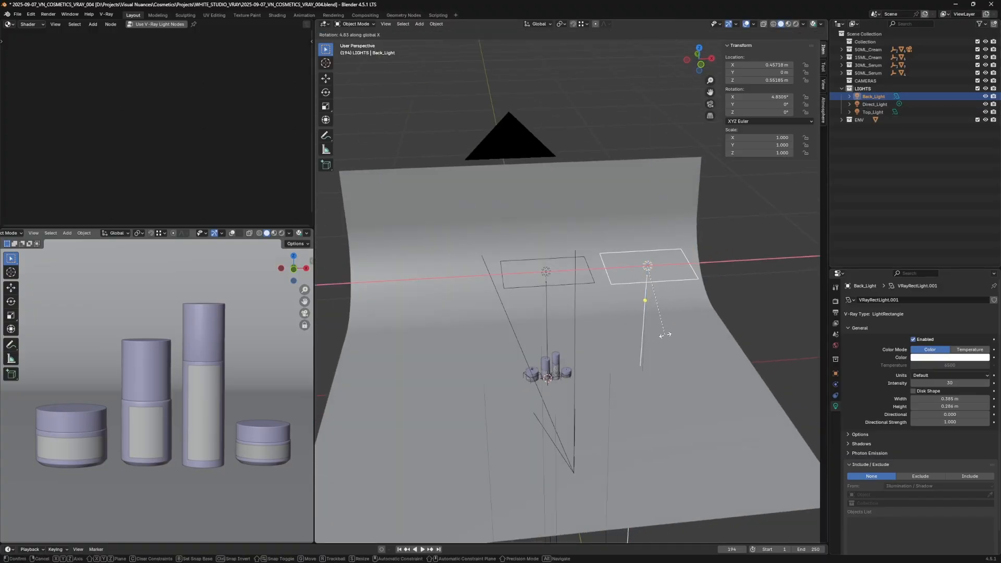
key("y")
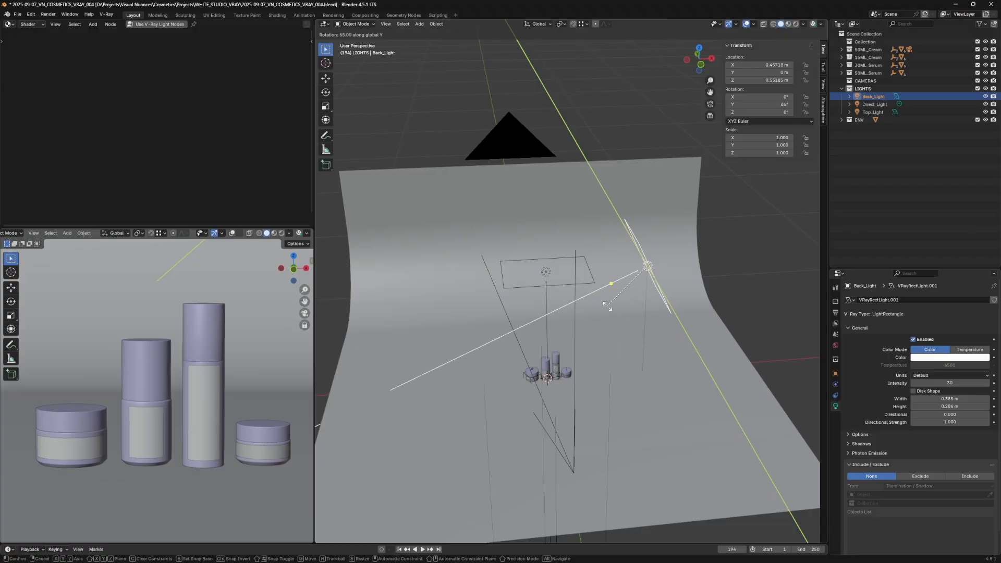
left_click(594, 284)
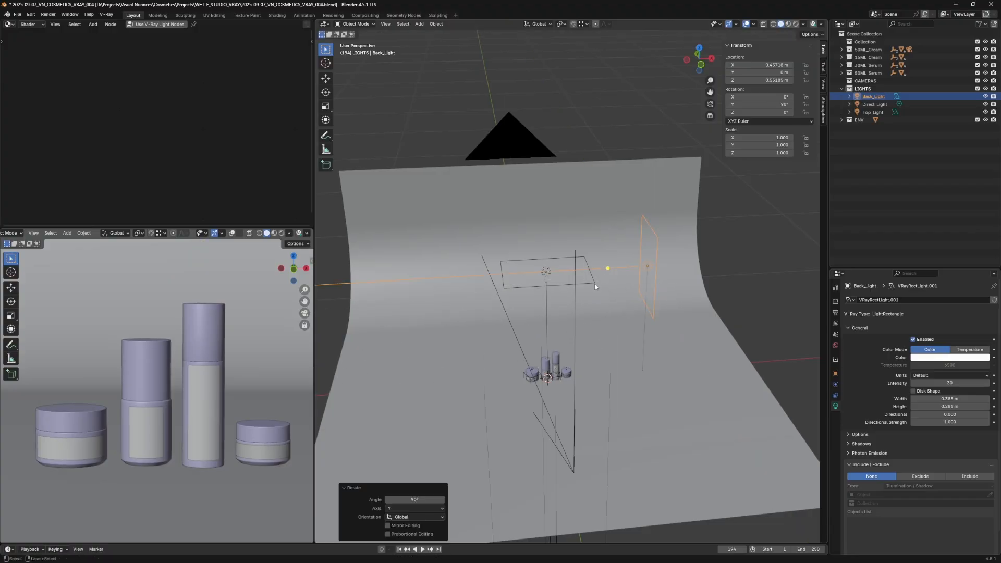
- Lower Back_Light about 0.48 m along the Z axis to bring it down to product height
middle_click_drag(594, 284, 632, 308)
key("g")
key("z")
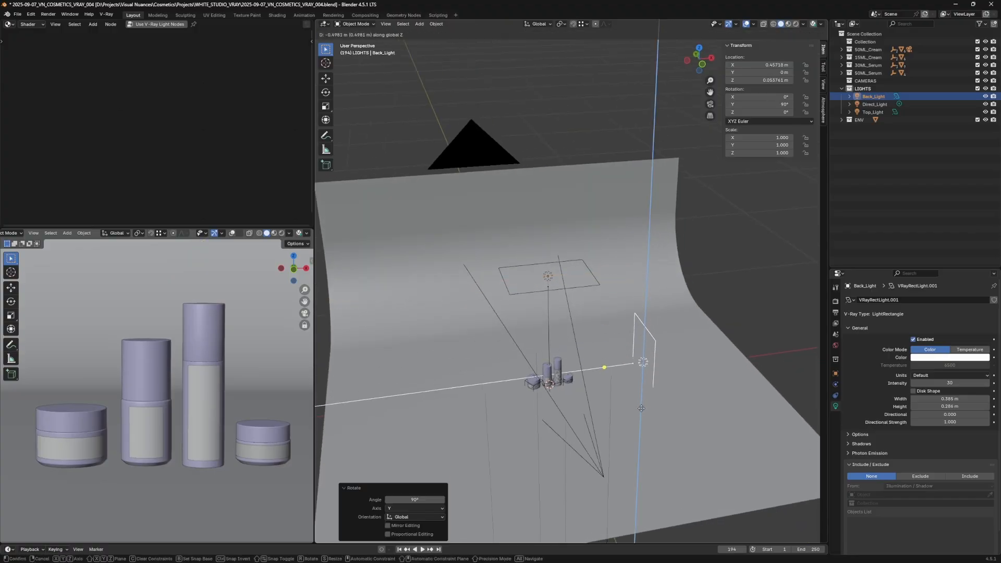
left_click(638, 344)
middle_click_drag(638, 344, 672, 336)
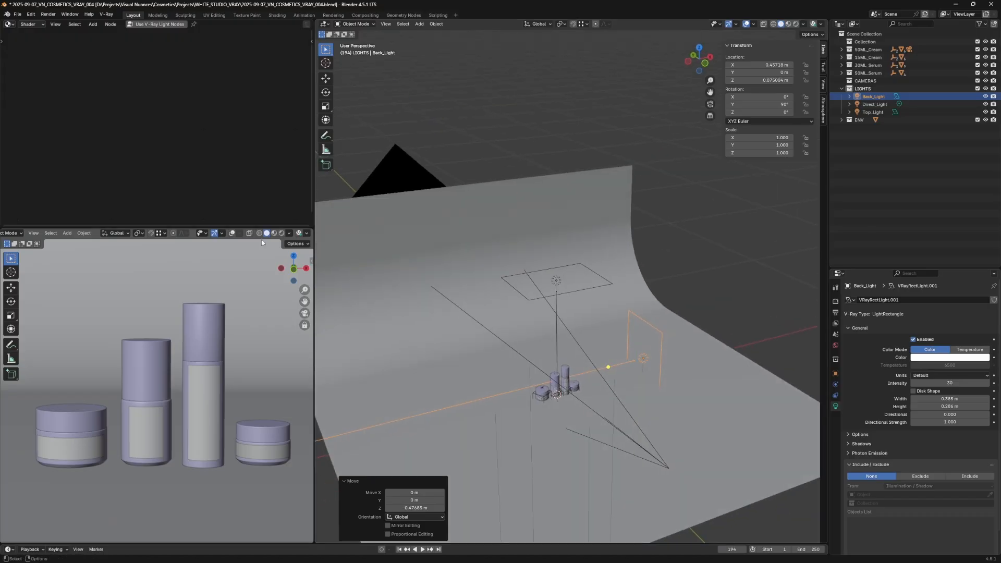
- Preview the camera view in rendered shading, return it to solid, and save an incremental version of the file
left_click(280, 234)
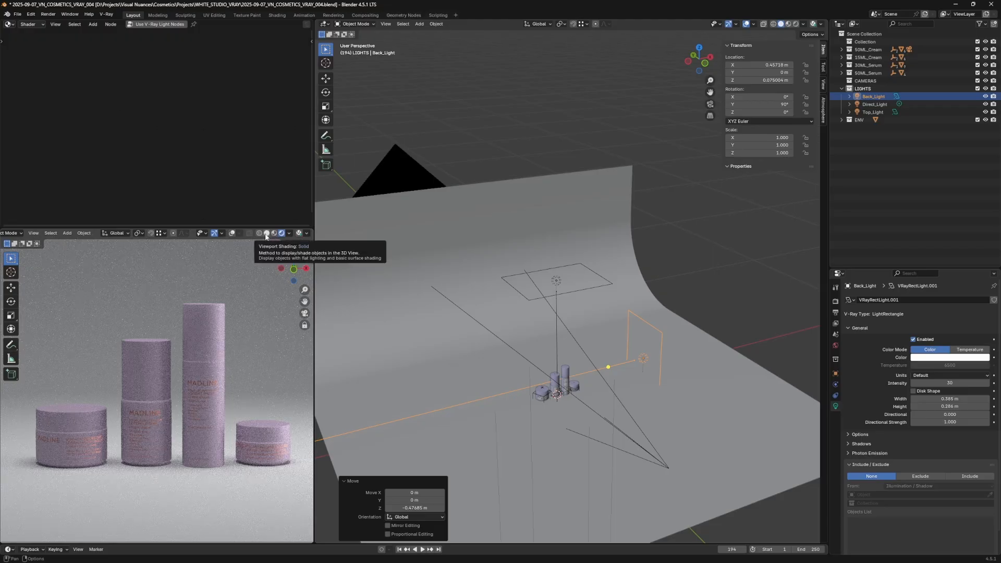
left_click(265, 236)
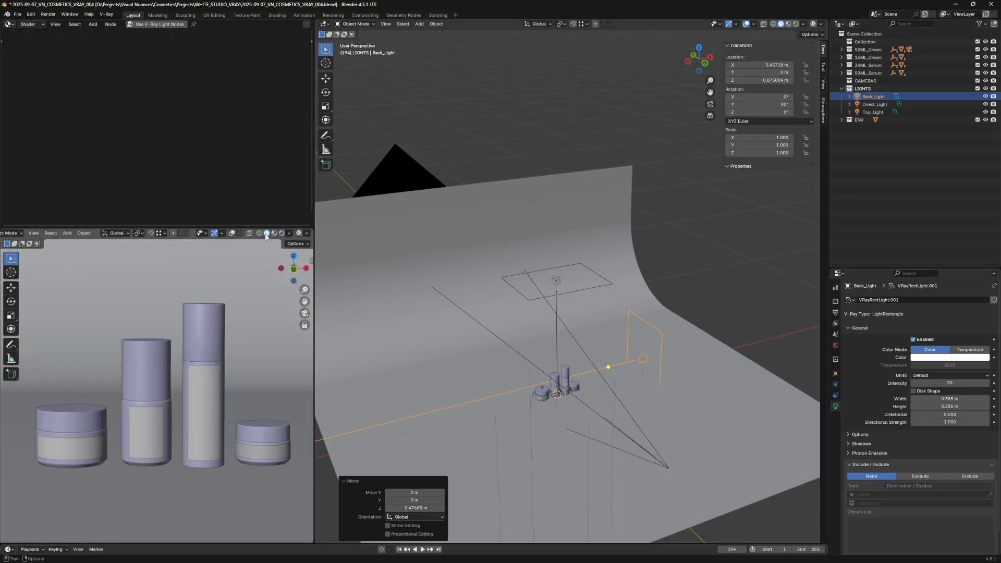
left_click(18, 14)
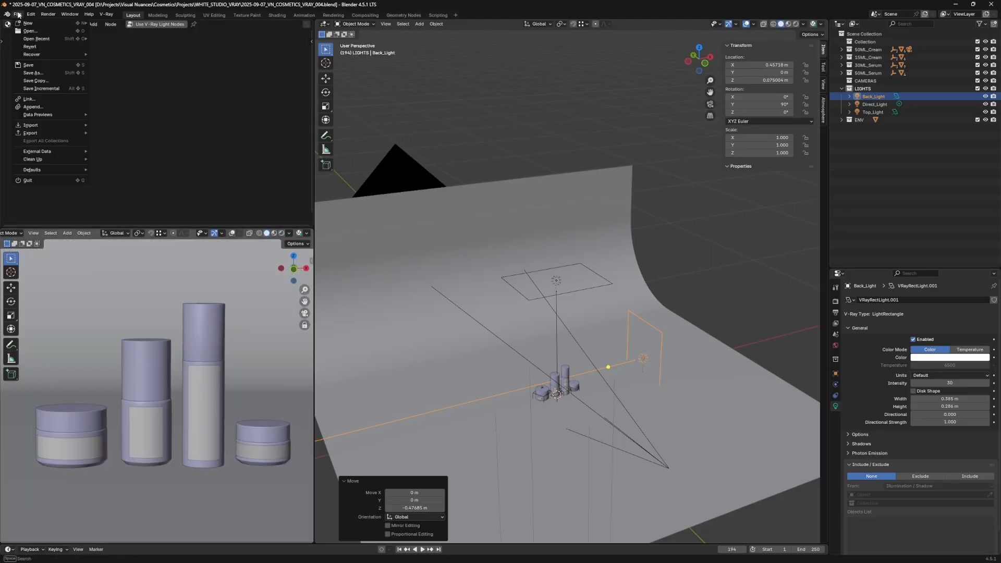
left_click(61, 88)
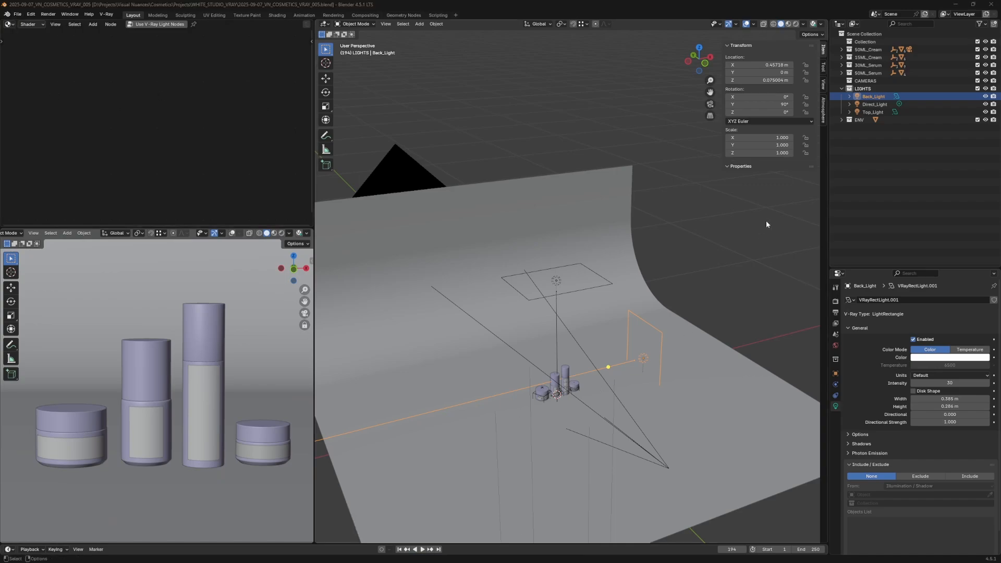
- Tilt Direct_Light about 42° in the front view so its rays come down diagonally onto the products
middle_click_drag(598, 430, 619, 461)
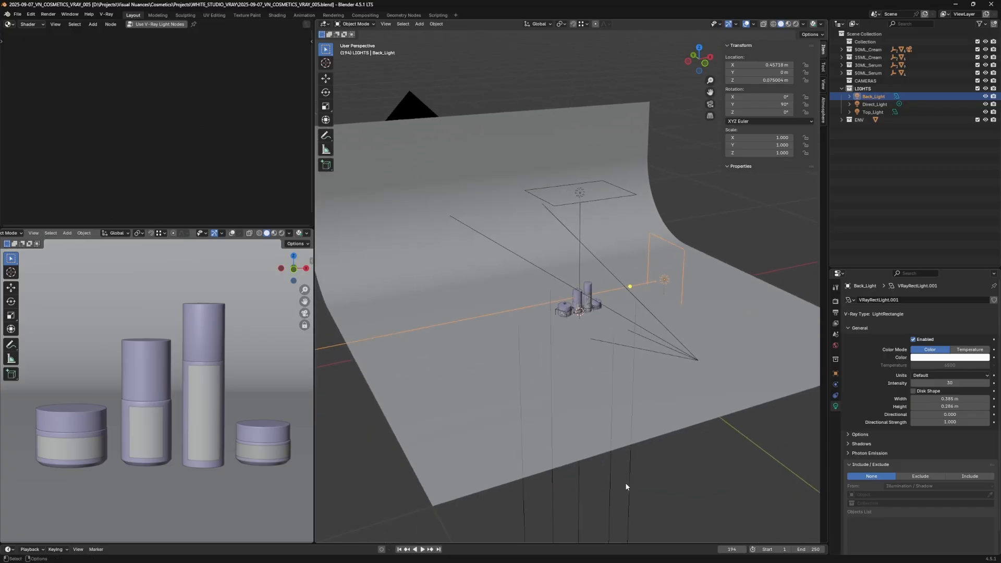
left_click(624, 482)
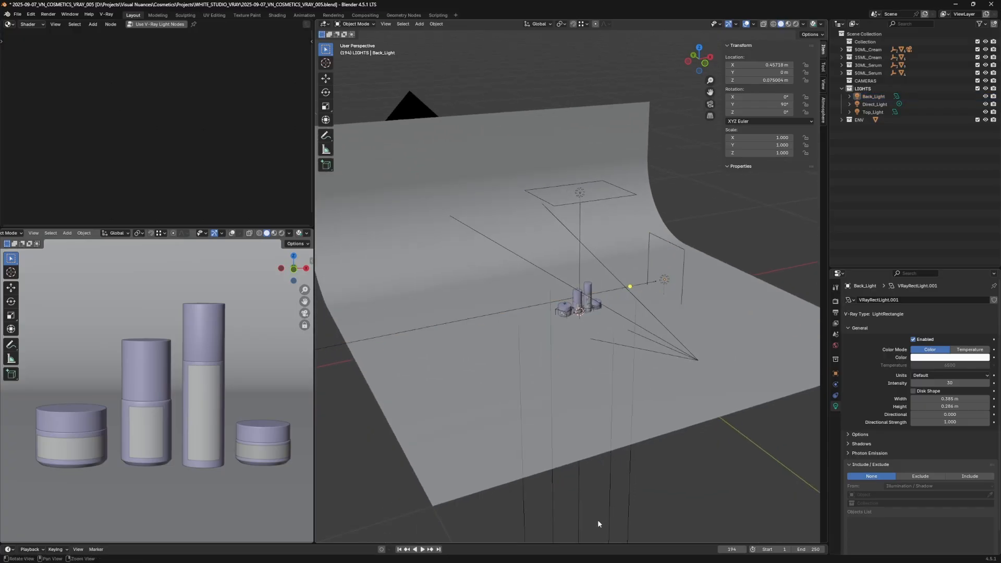
middle_click_drag(597, 519, 605, 484)
left_click(869, 104)
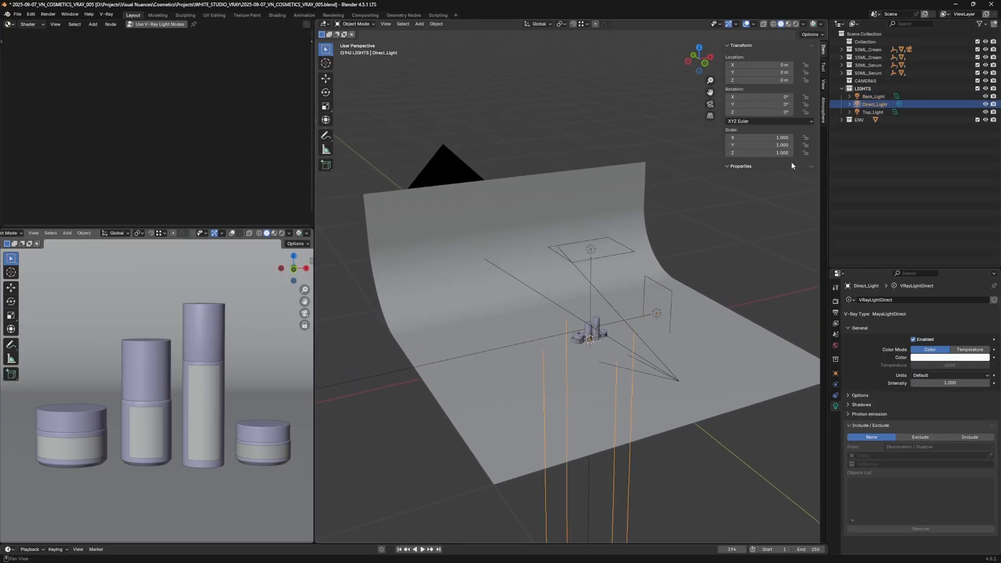
key("KP_1")
key("r")
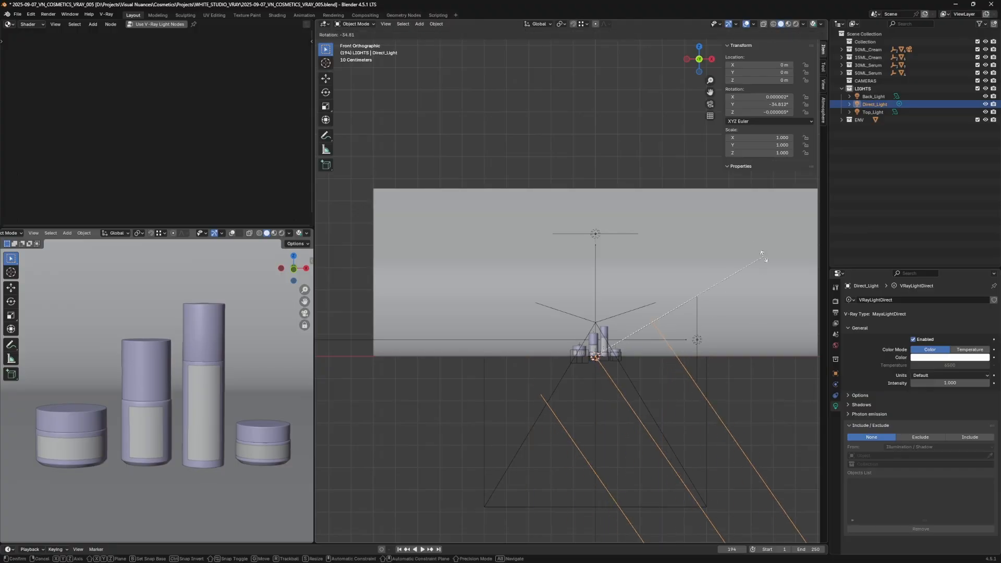
left_click(751, 237)
- Rotate Direct_Light about 60° around Z in the top view and show the camera view in rendered shading
middle_click_drag(734, 245, 697, 291, "alt")
middle_click_drag(670, 360, 552, 400, "shift")
key("r")
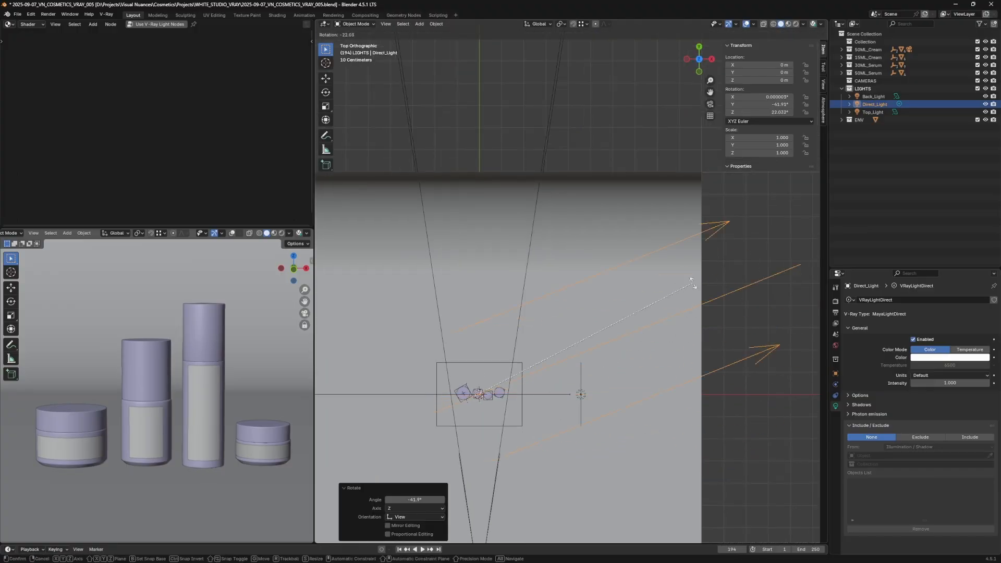
left_click(572, 186)
middle_click_drag(576, 280, 586, 359)
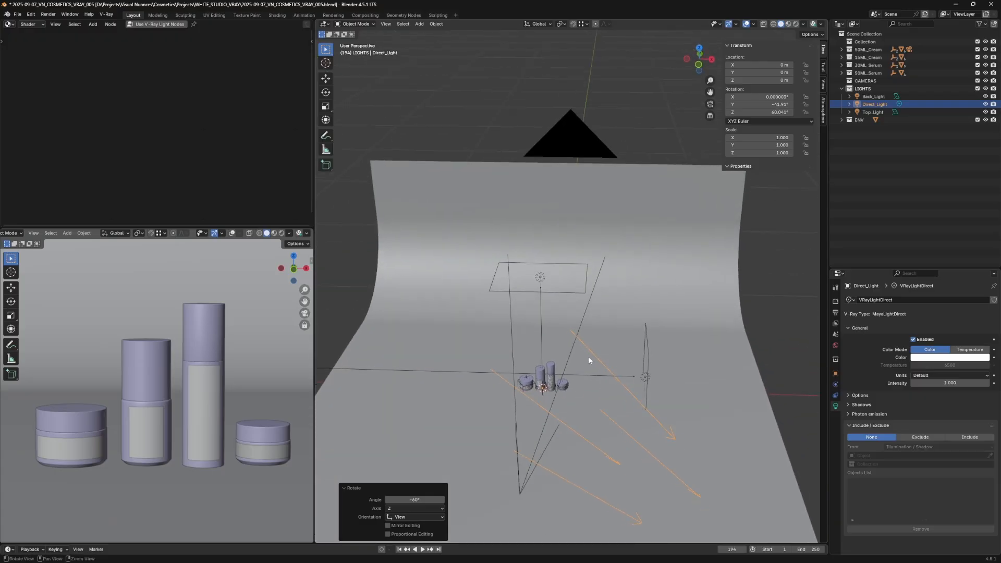
left_click(281, 233)
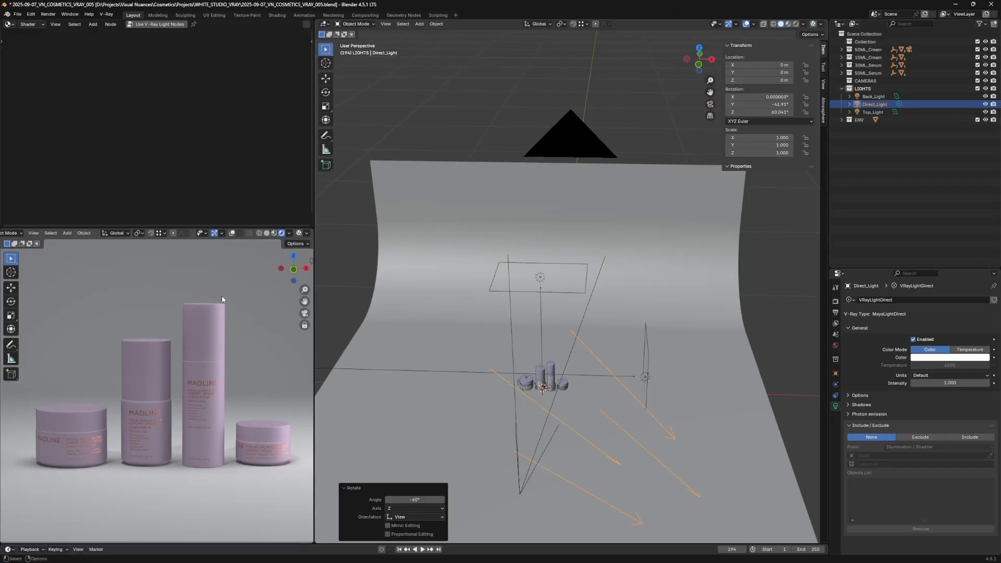
- Restrict Back_Light with an Include list containing the 50ML_Cream, 15ML_Cream, 30ML_Serum and 50ML_Serum collections
left_click(873, 97)
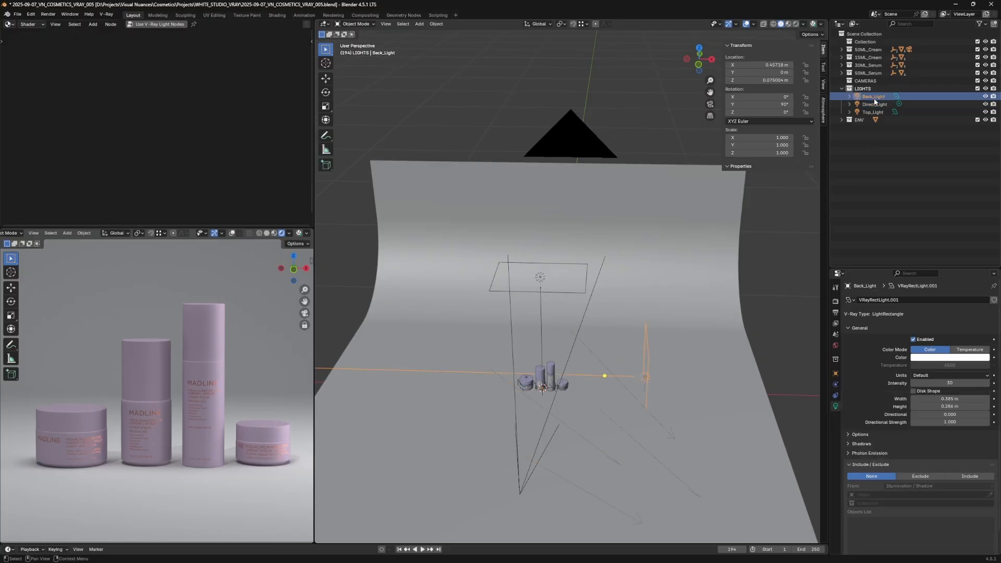
left_click(875, 112)
left_click(884, 96)
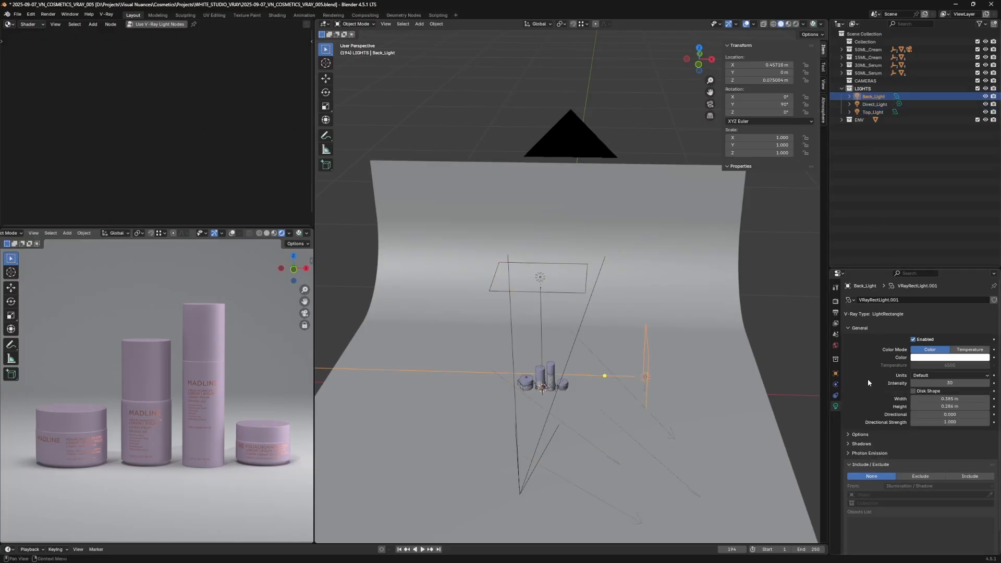
scroll(871, 383, "down", 1)
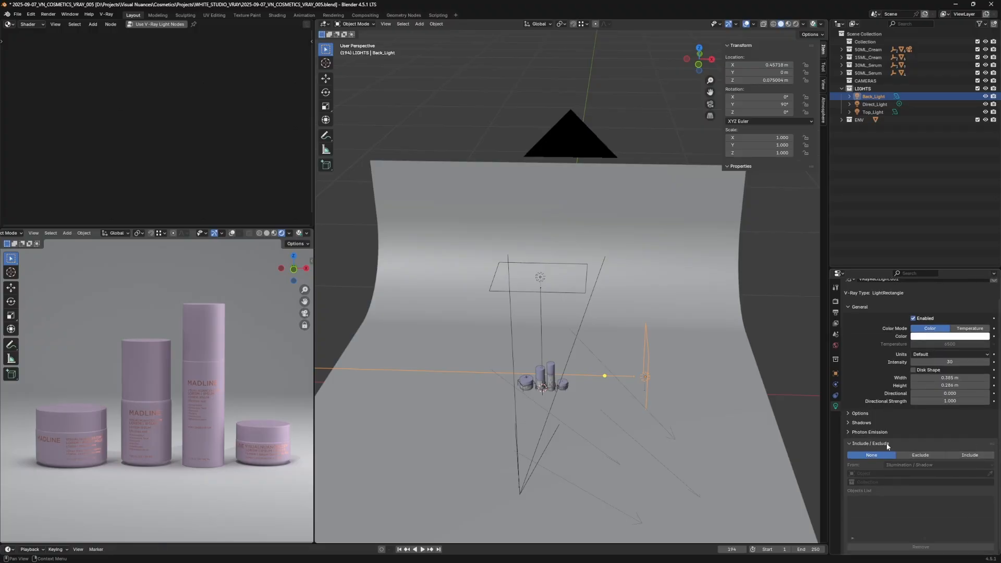
left_click(974, 455)
left_click(874, 480)
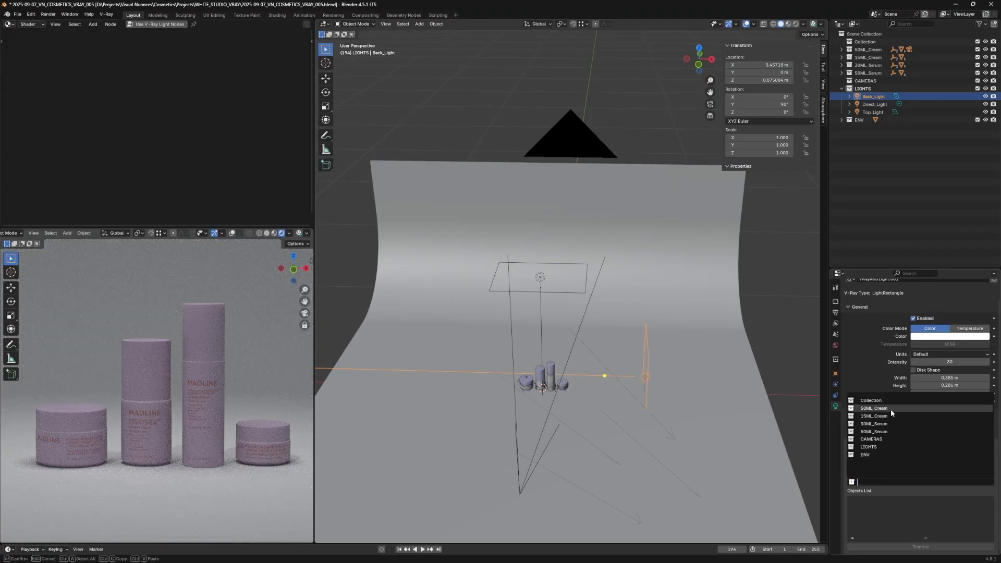
left_click(872, 408)
left_click(882, 480)
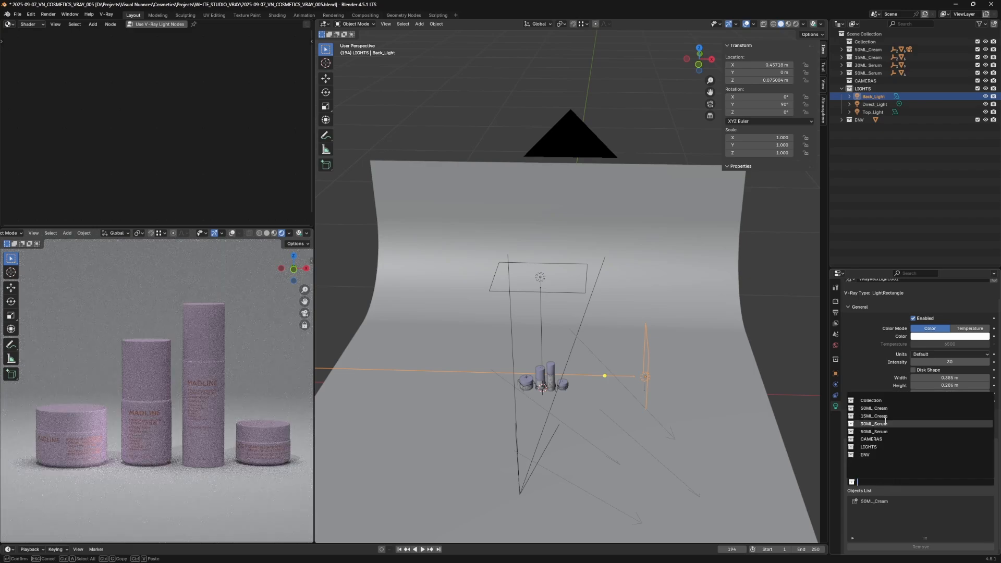
left_click(886, 416)
left_click(883, 480)
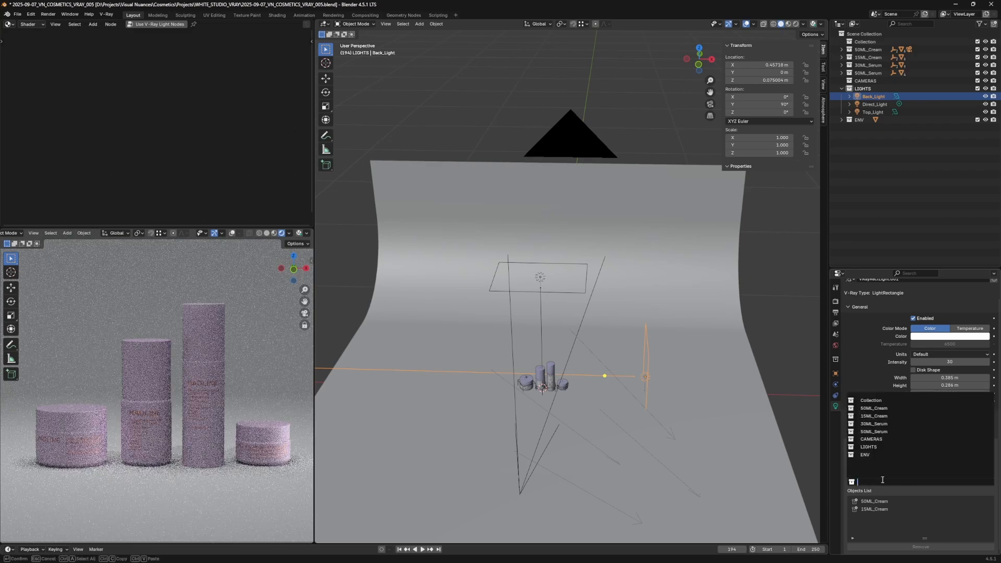
left_click(886, 423)
left_click(883, 481)
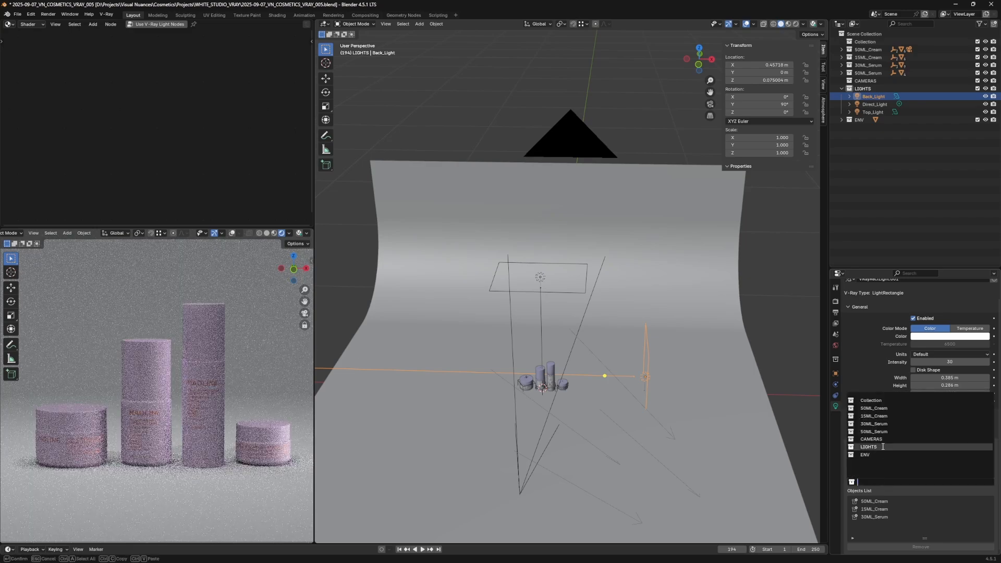
left_click(885, 432)
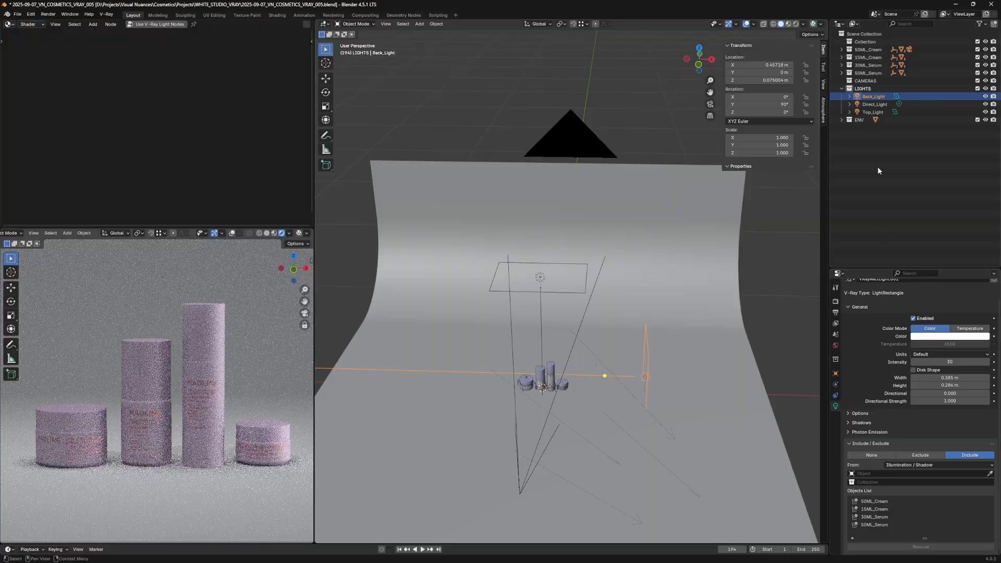
- Restrict Top_Light to the same four product collections, 50ML_Cream, 15ML_Cream, 30ML_Serum and 50ML_Serum, using an Include list
left_click(878, 111)
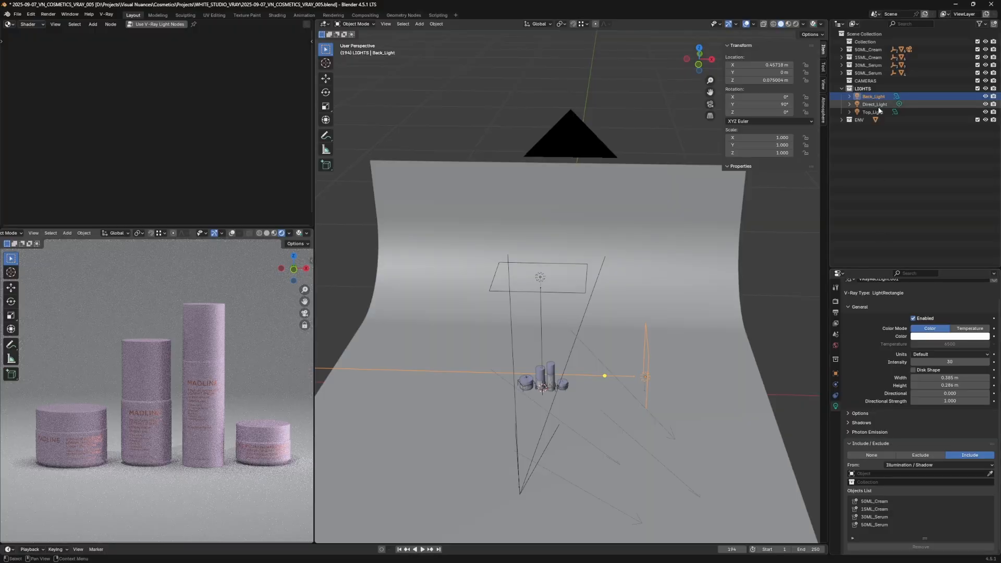
left_click(969, 455)
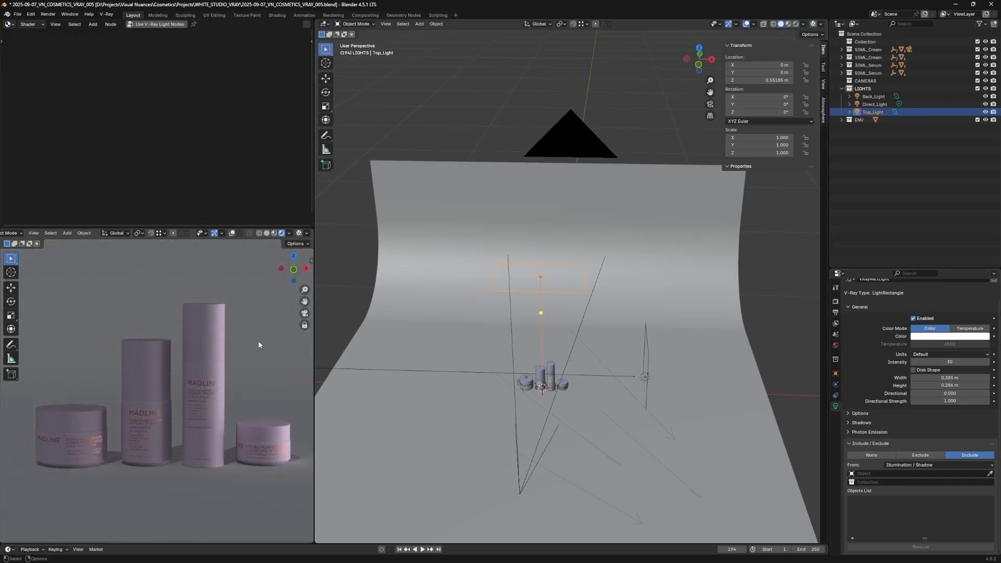
left_click(880, 481)
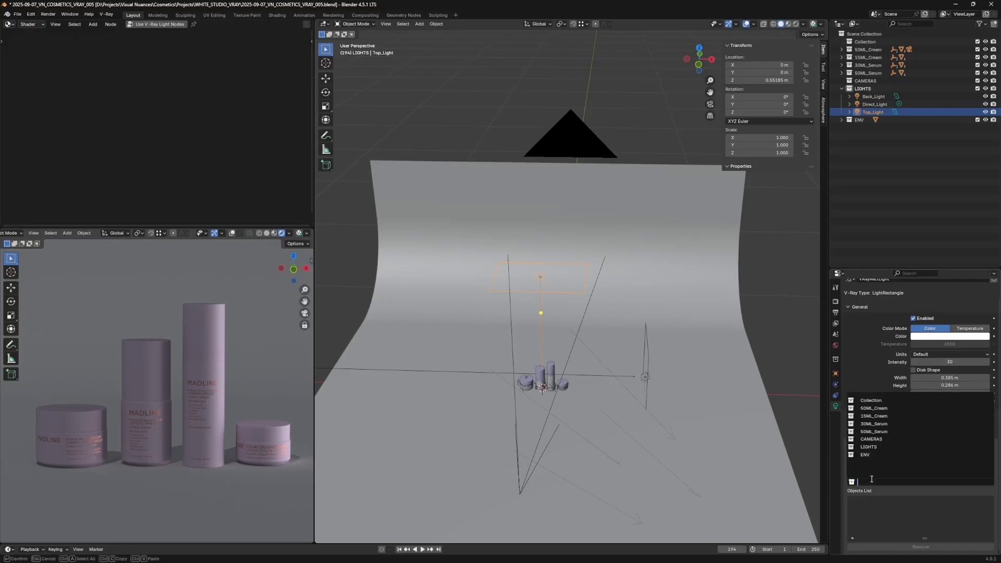
left_click(888, 408)
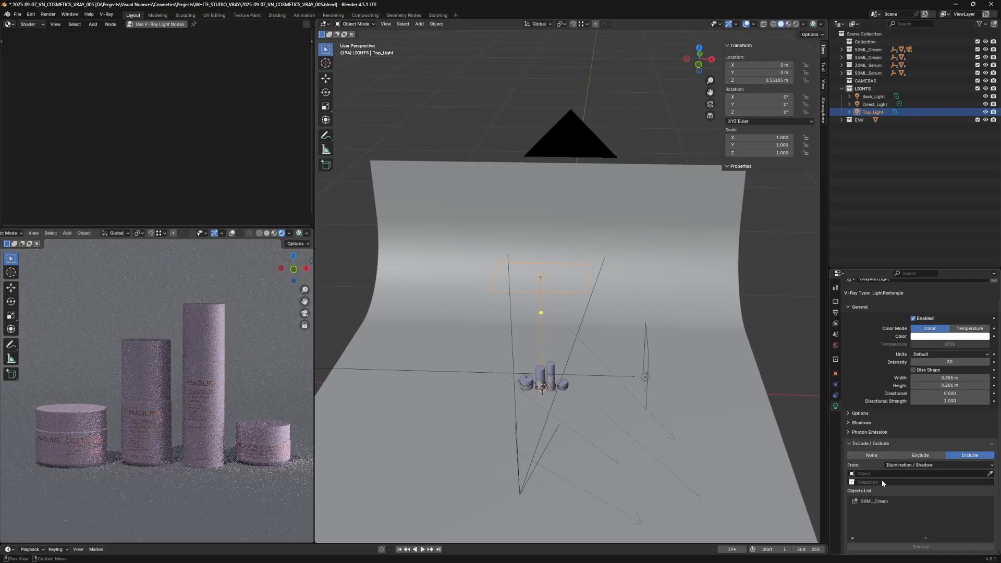
left_click(880, 480)
left_click(887, 416)
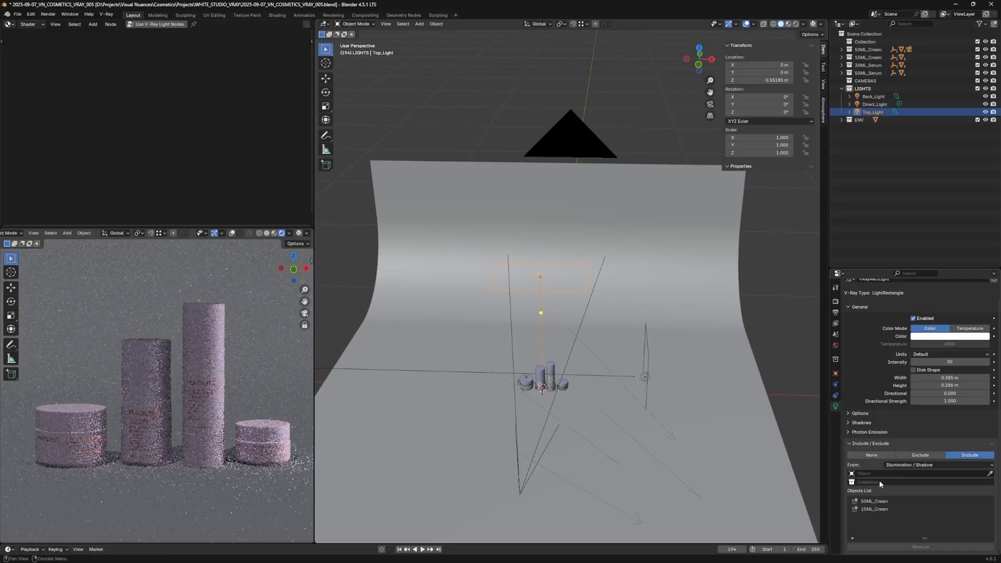
left_click(880, 480)
left_click(886, 423)
left_click(871, 482)
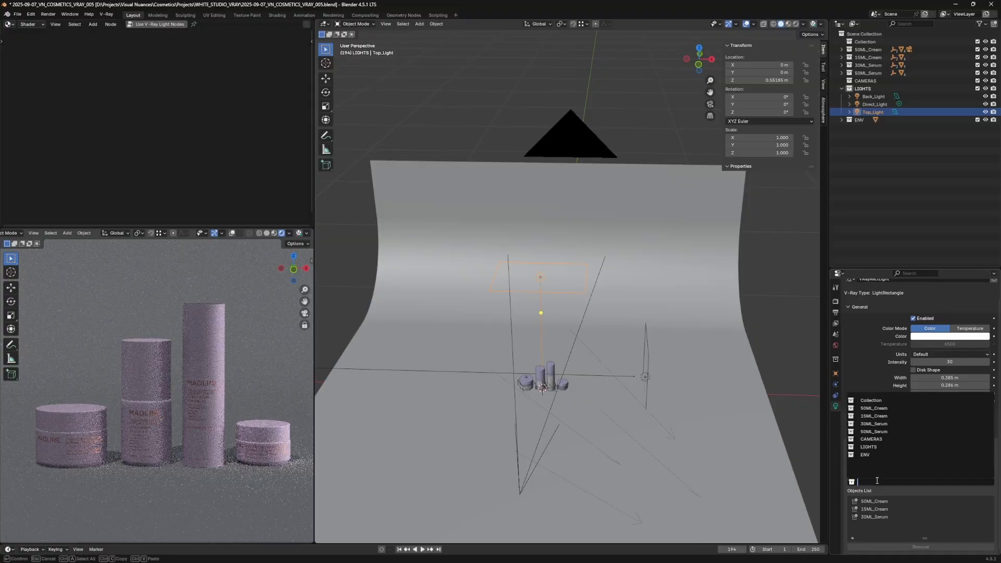
left_click(887, 432)
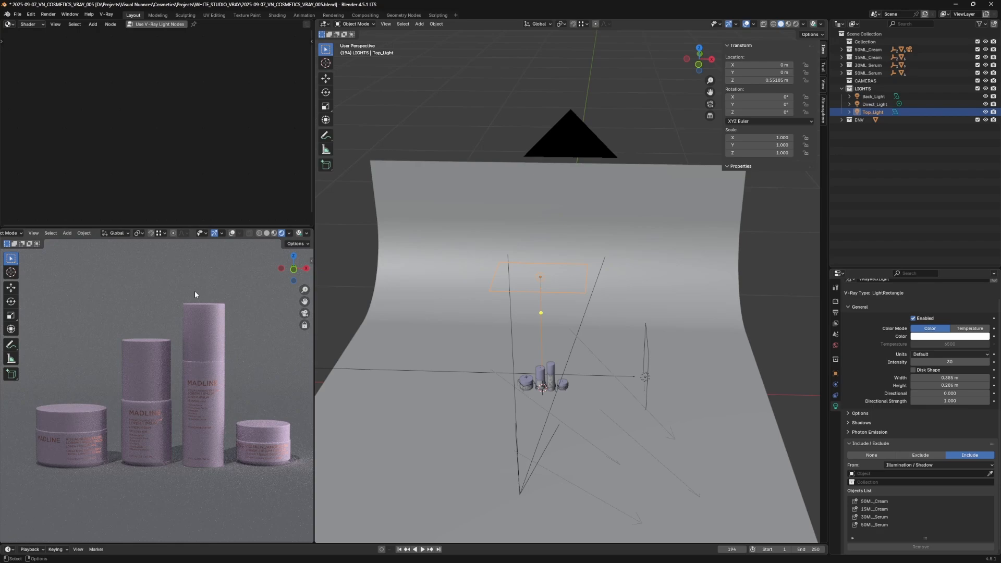
- Save an incremental version of the file and move Physical Camera from the 50ML_Cream collection into CAMERAS
key("ctrl+alt+s")
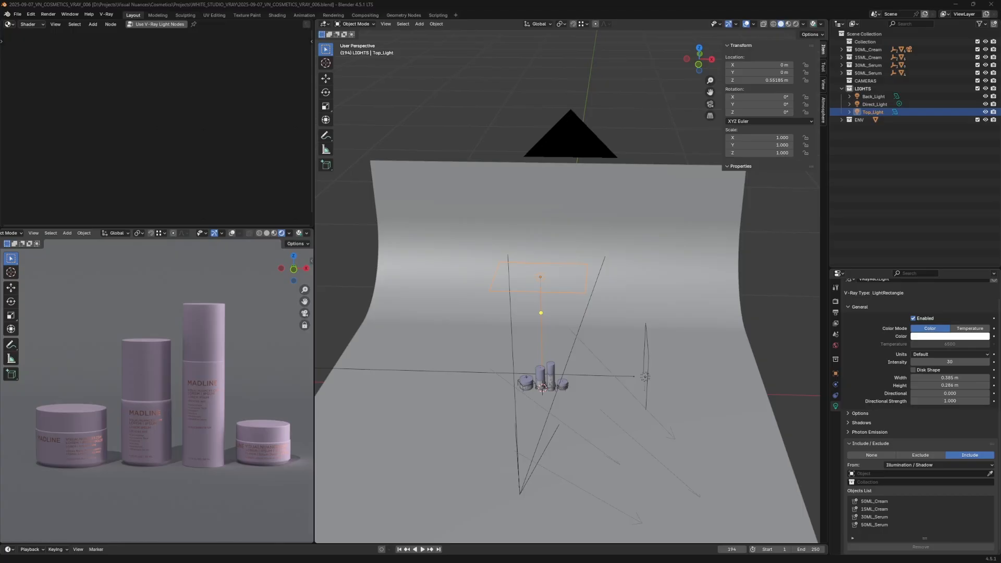
left_click(841, 48)
left_click(886, 57)
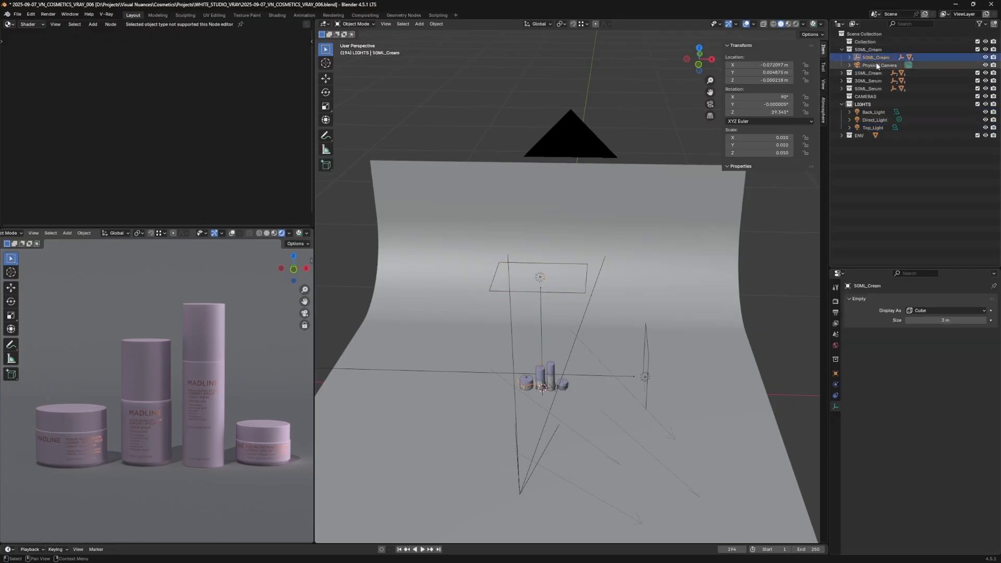
left_click(877, 65)
left_click_drag(878, 65, 873, 98)
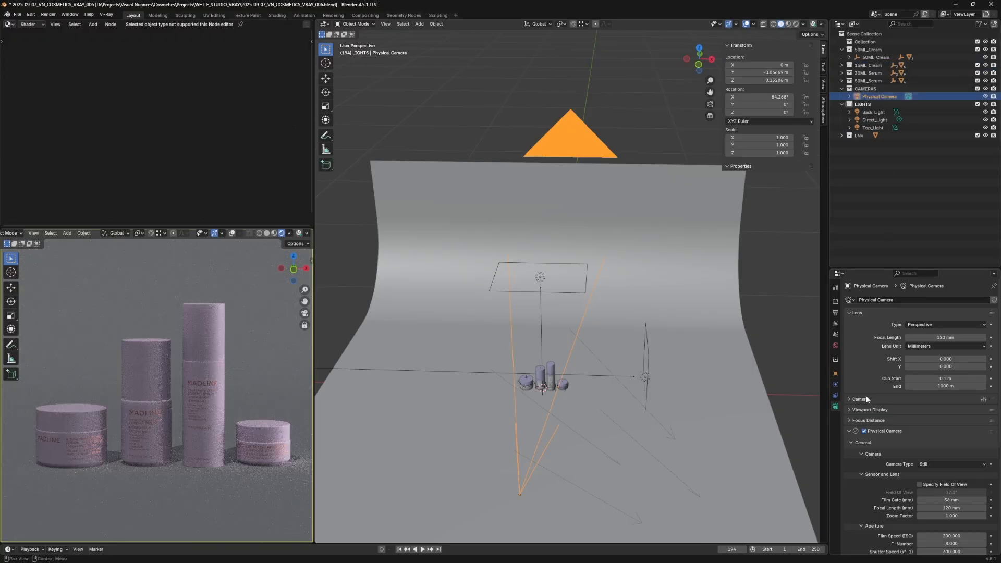
- Set the Physical Camera's aperture F-Number to 4 to brighten the exposure
scroll(868, 373, "down", 5)
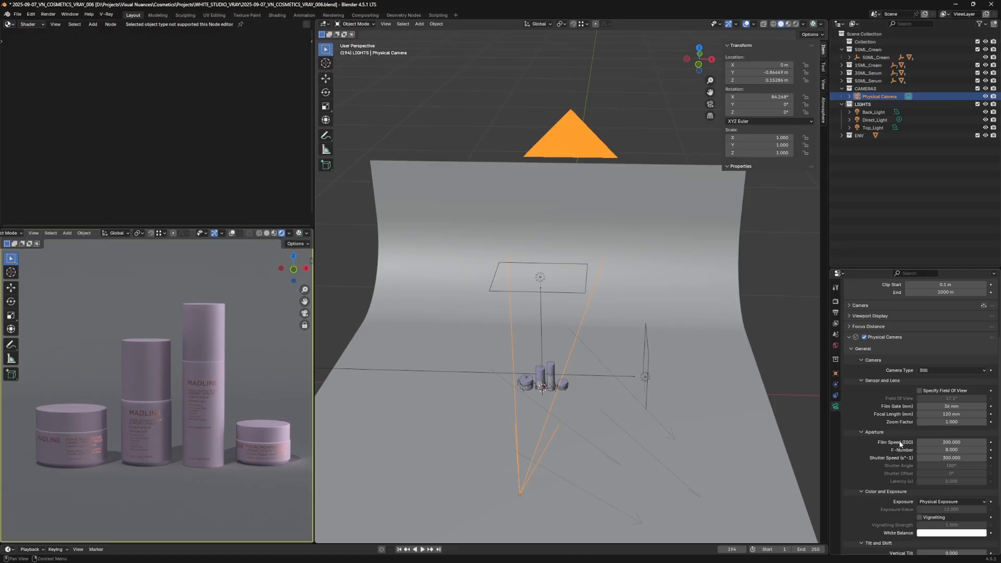
left_click(958, 449)
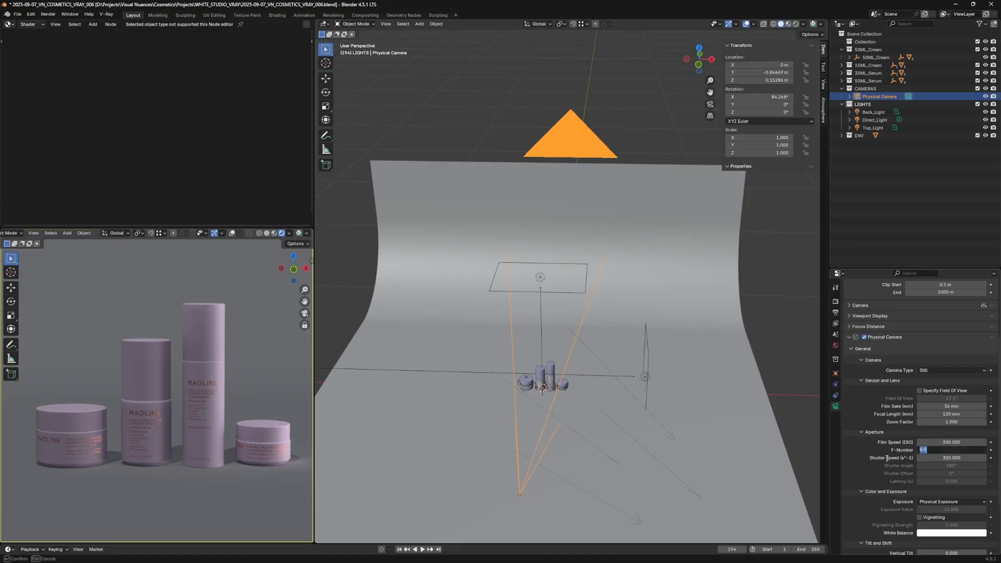
type("4")
key("Return")
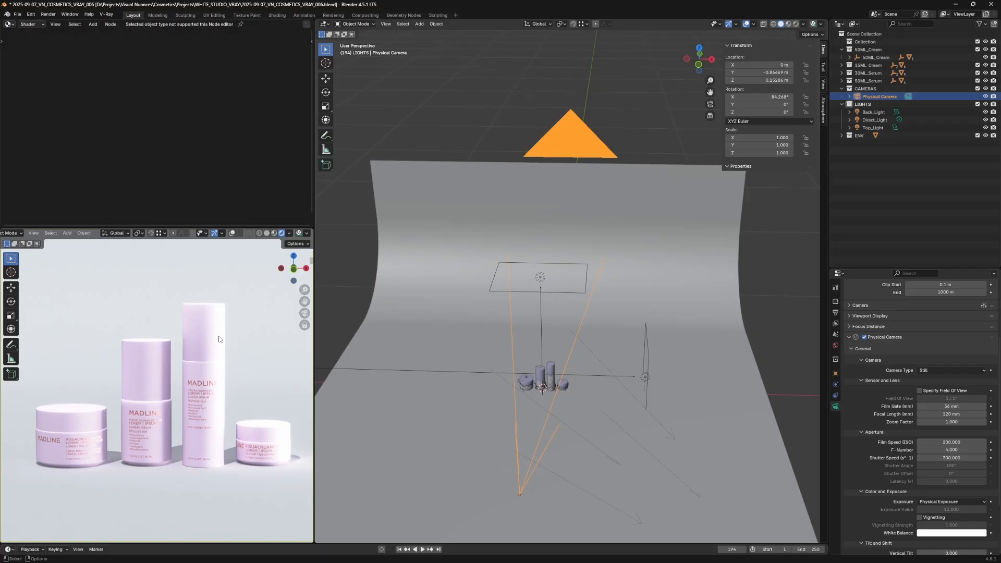
- Set Back_Light's intensity to 15
left_click(877, 112)
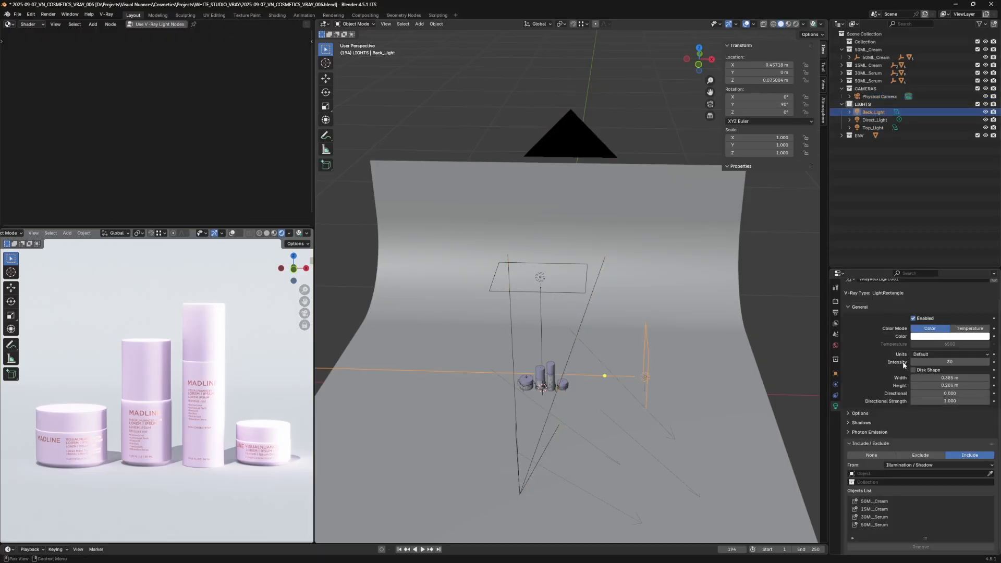
left_click(945, 361)
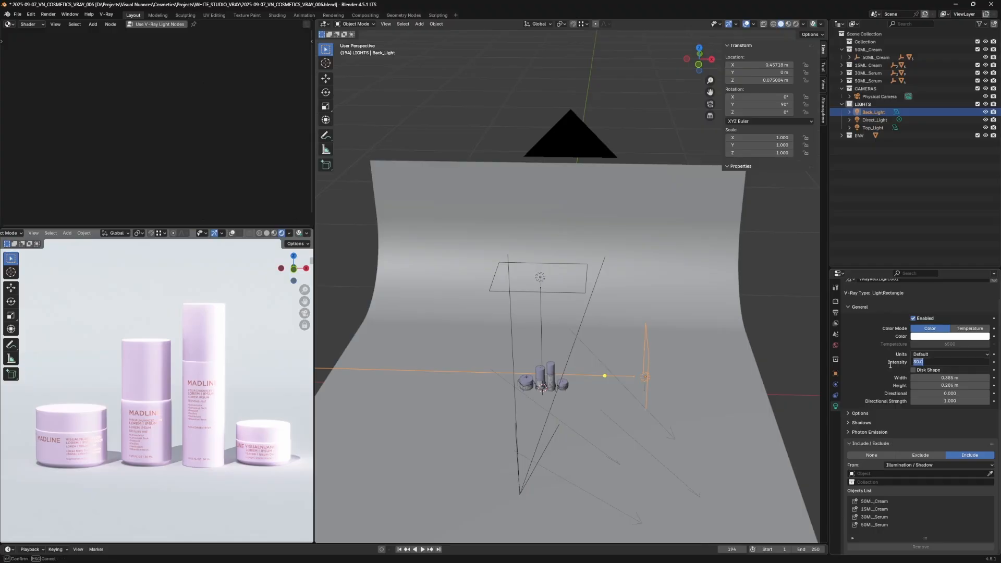
type("15")
key("Return")
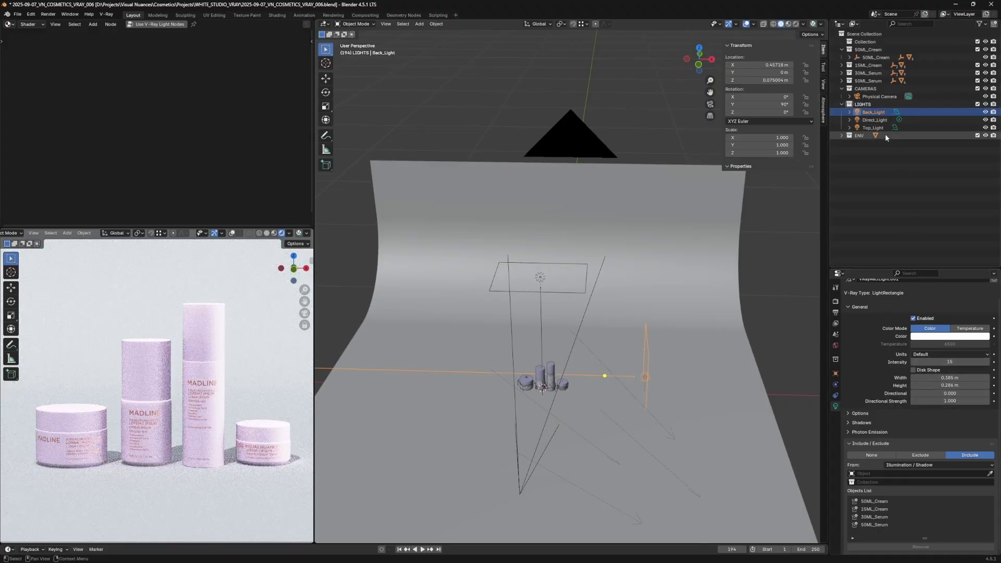
- Set Direct_Light's Specular Contribution to 10 and save an incremental version of the file
left_click(883, 129)
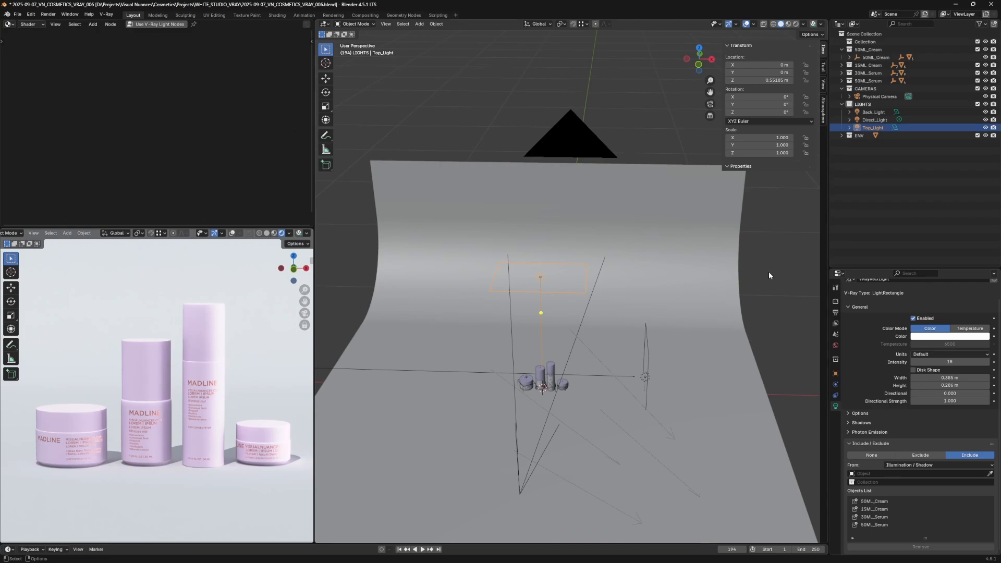
left_click(874, 120)
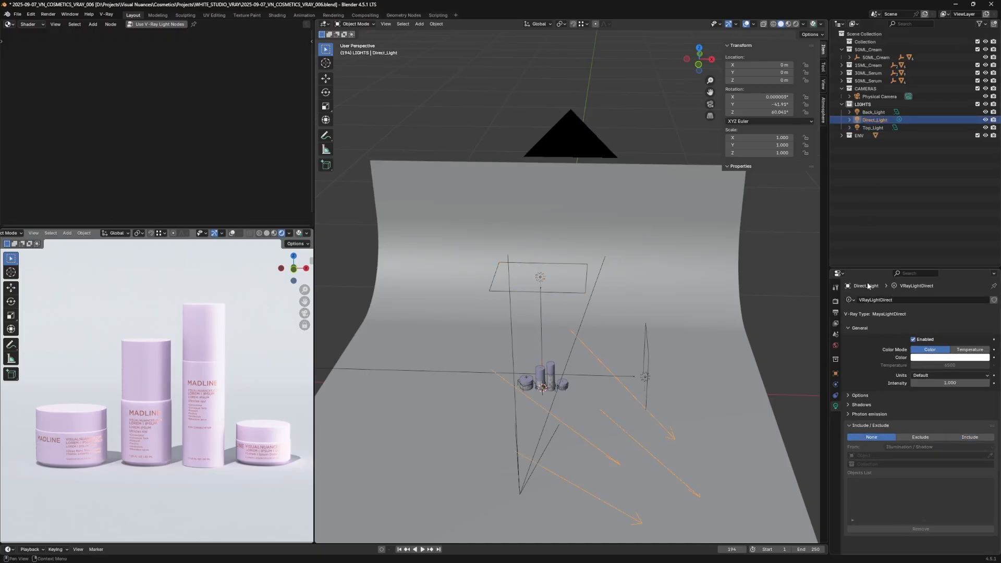
left_click(861, 395)
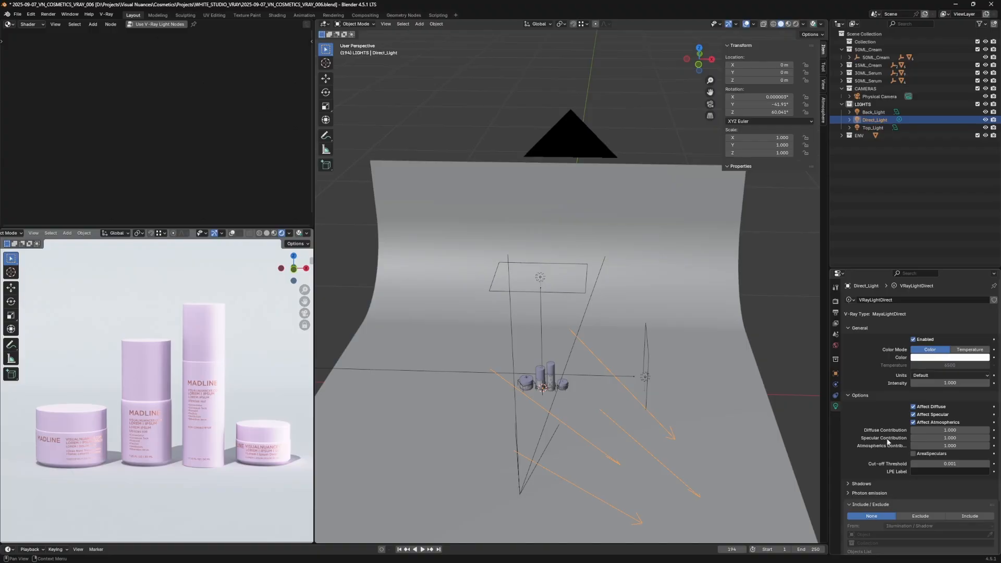
left_click(913, 438)
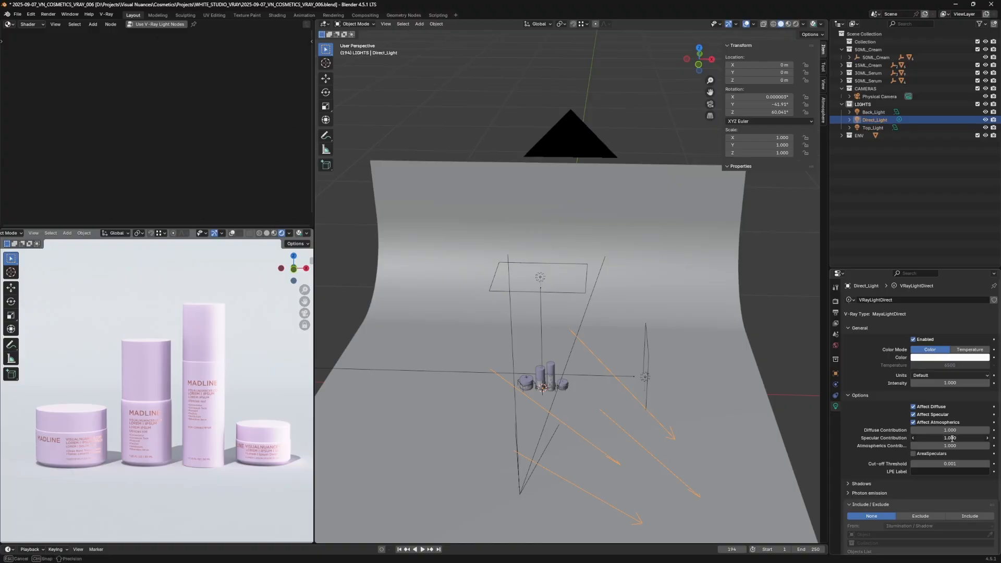
type("10")
key("Return")
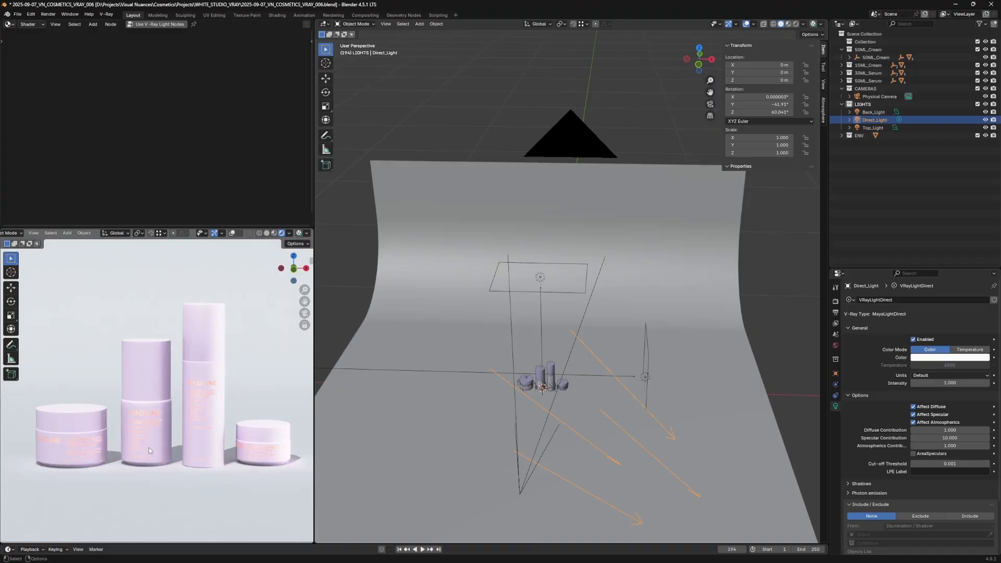
left_click(17, 14)
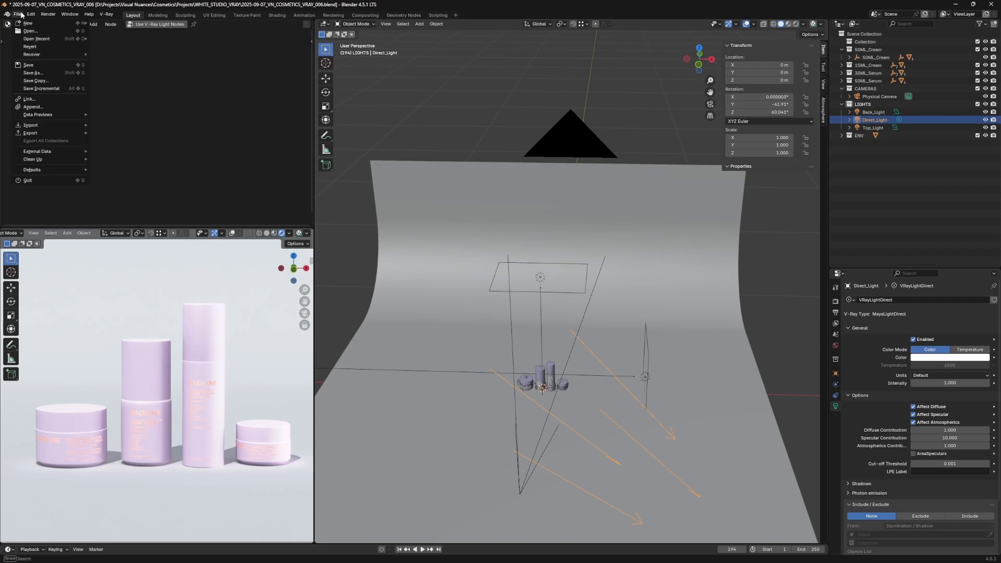
left_click(46, 88)
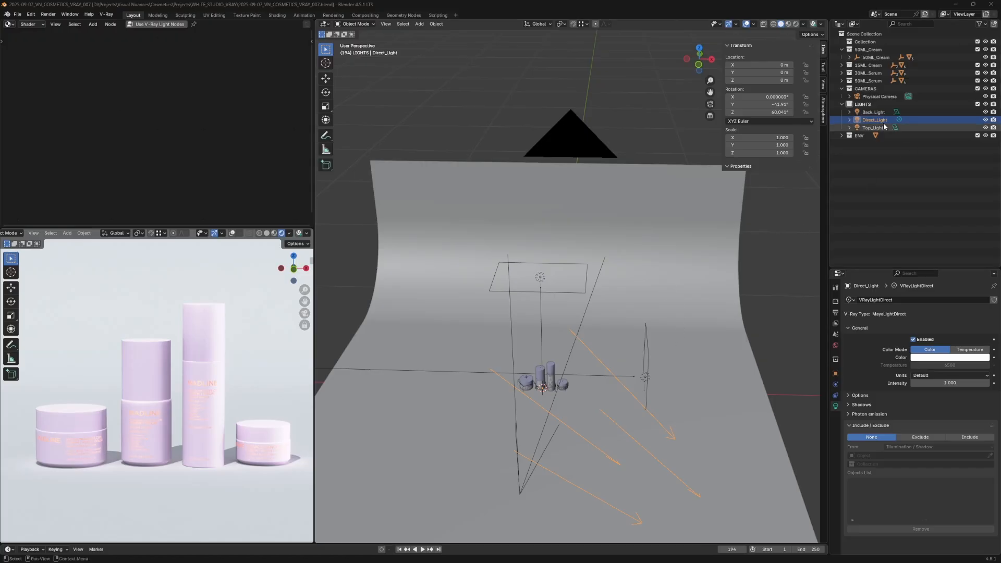
- Duplicate Back_Light twice, leaving both copies at the original light's position
left_click(872, 113)
middle_click_drag(824, 164, 676, 333)
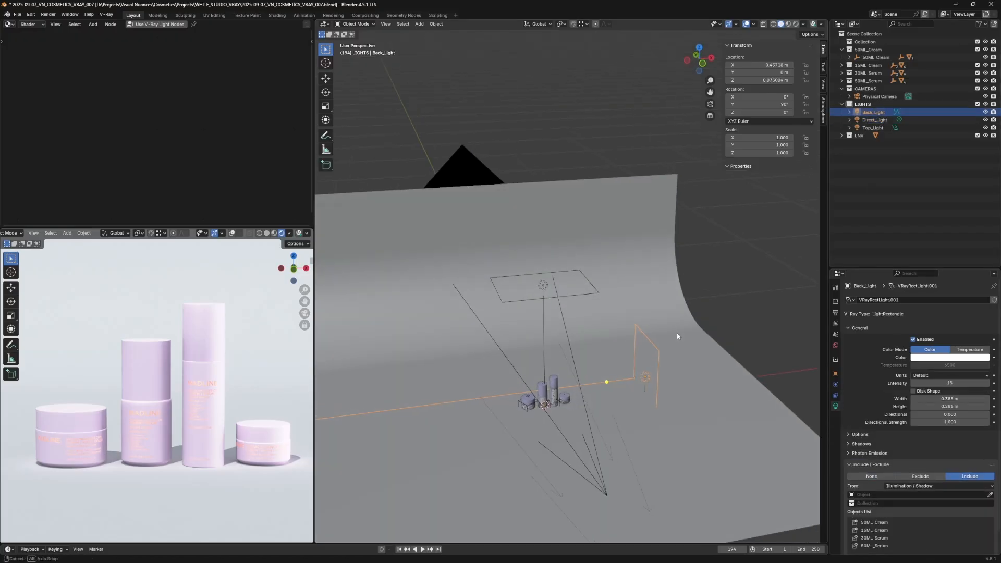
key("shift+d")
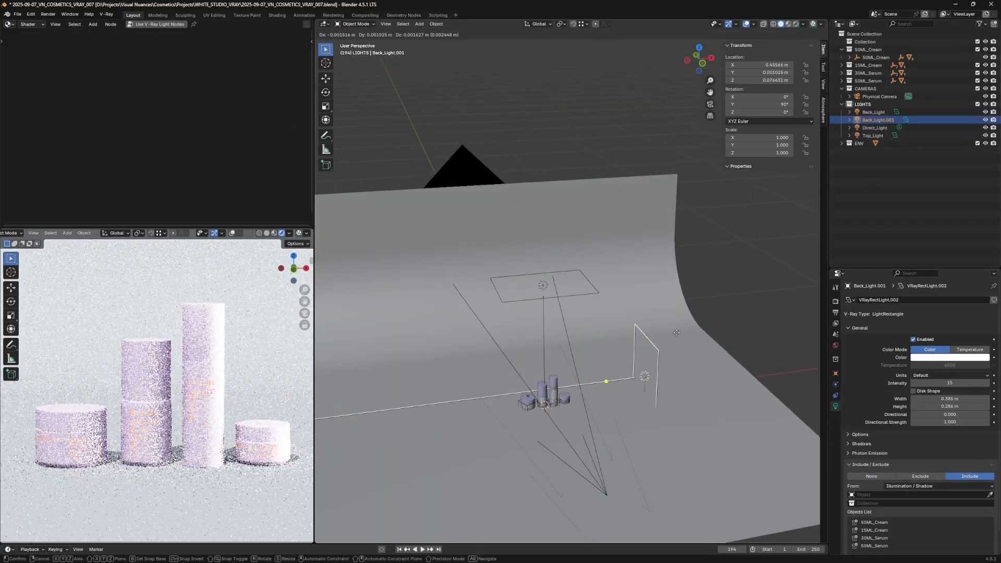
right_click(677, 332)
key("shift+d")
right_click(681, 339)
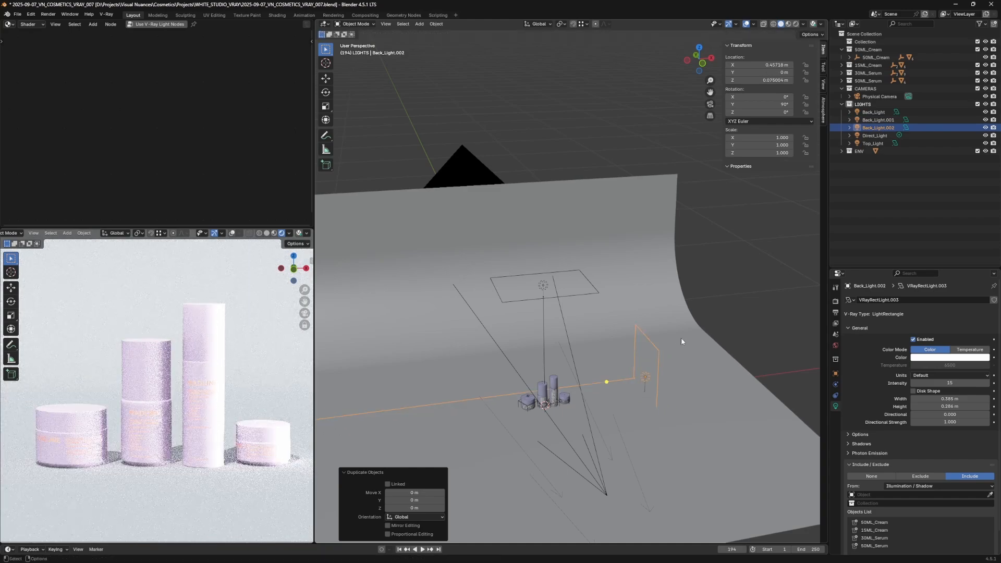
- Rename the second Back_Light copy as Back_Light.30.Serum
double_click(883, 129)
key("Right")
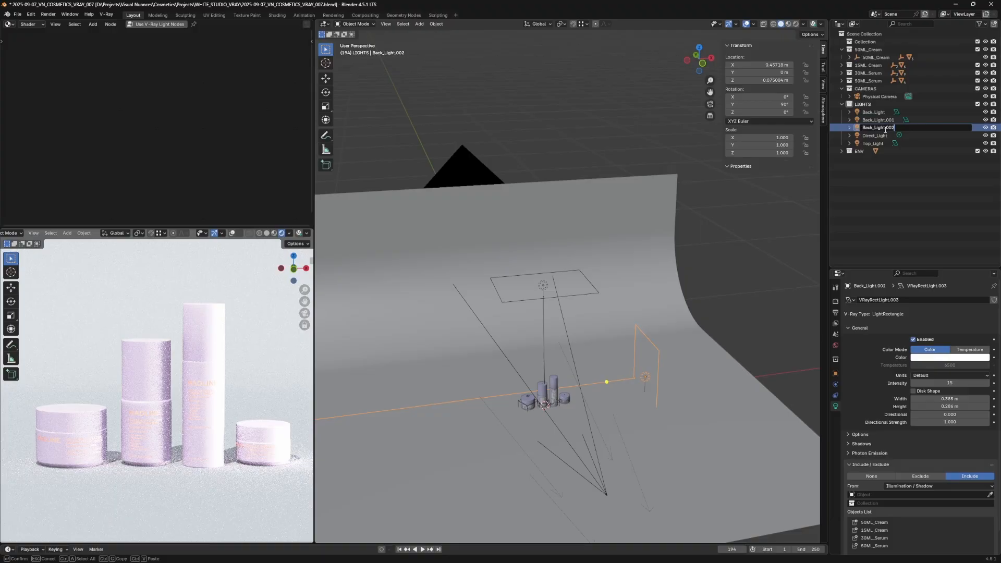
key("BackSpace")
key("BackSpace")
key("BackSpace")
key("BackSpace")
type("30.Serum")
key("Return")
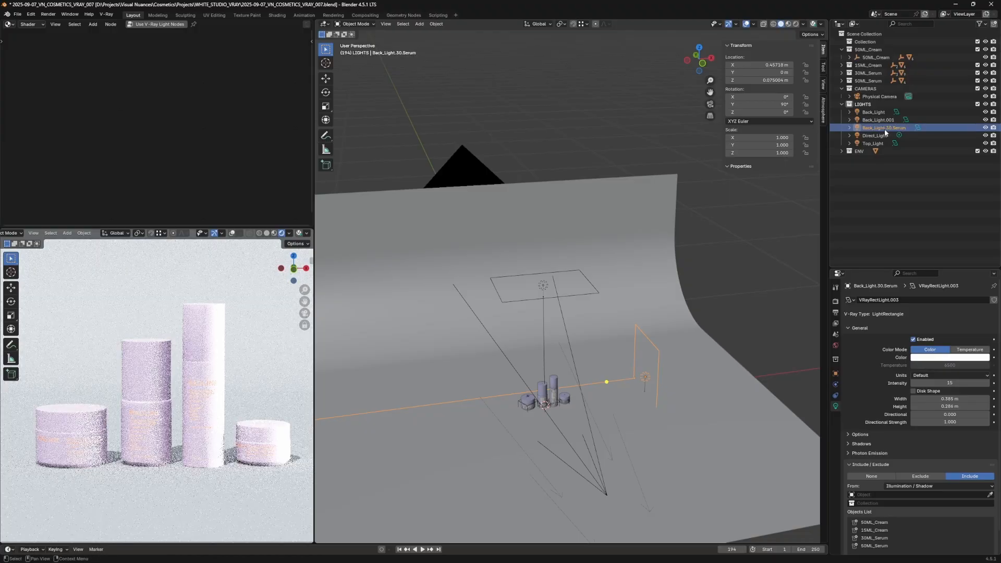
- Rename the first Back_Light copy as Back_Light.50.Cream
double_click(890, 118)
key("Right")
key("BackSpace")
key("BackSpace")
key("BackSpace")
key("BackSpace")
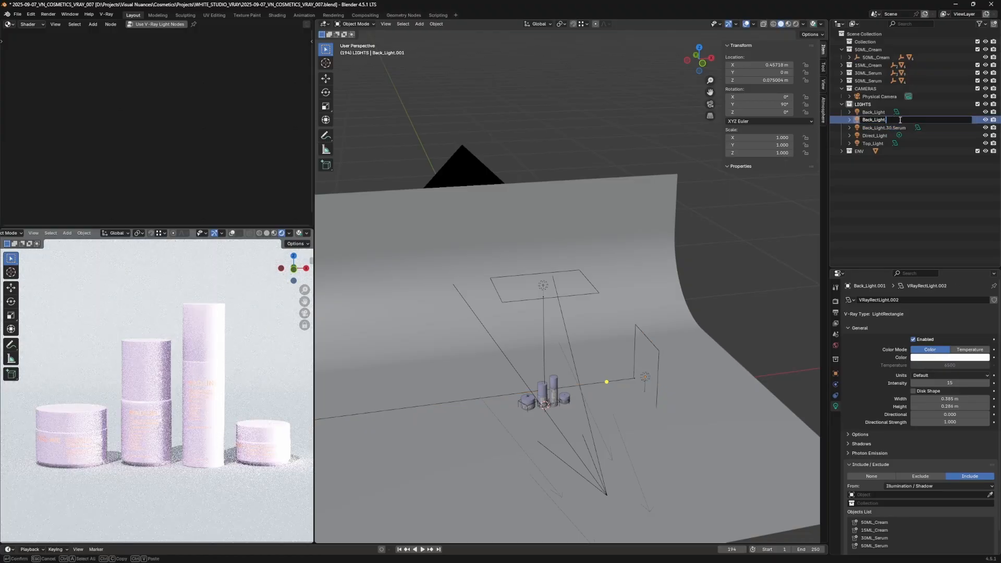
type(".50.Cream")
key("Return")
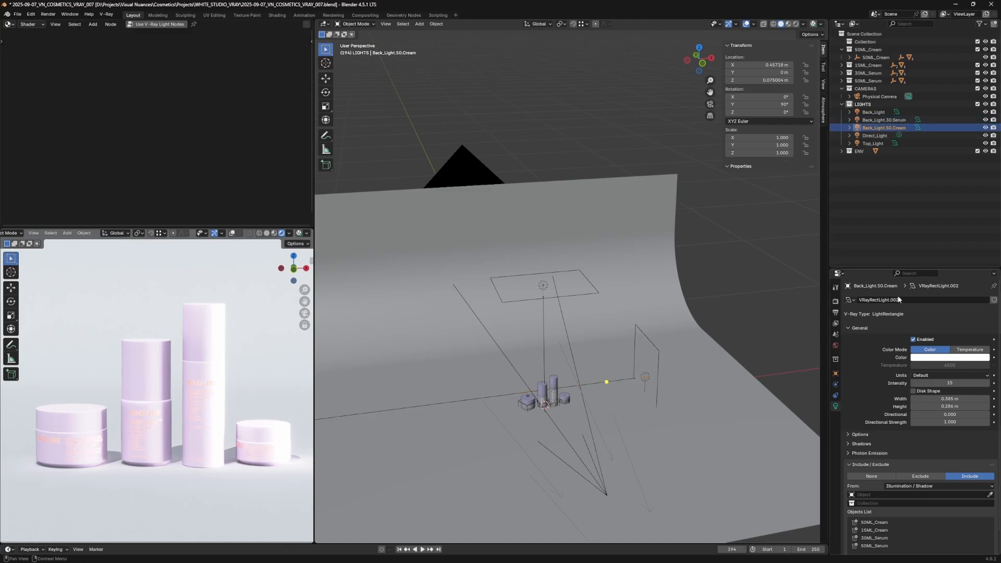
- Remove 15ML_Cream, 30ML_Serum and 50ML_Serum from Back_Light.50.Cream's Include list, keeping only 50ML_Cream
scroll(897, 394, "down", 2)
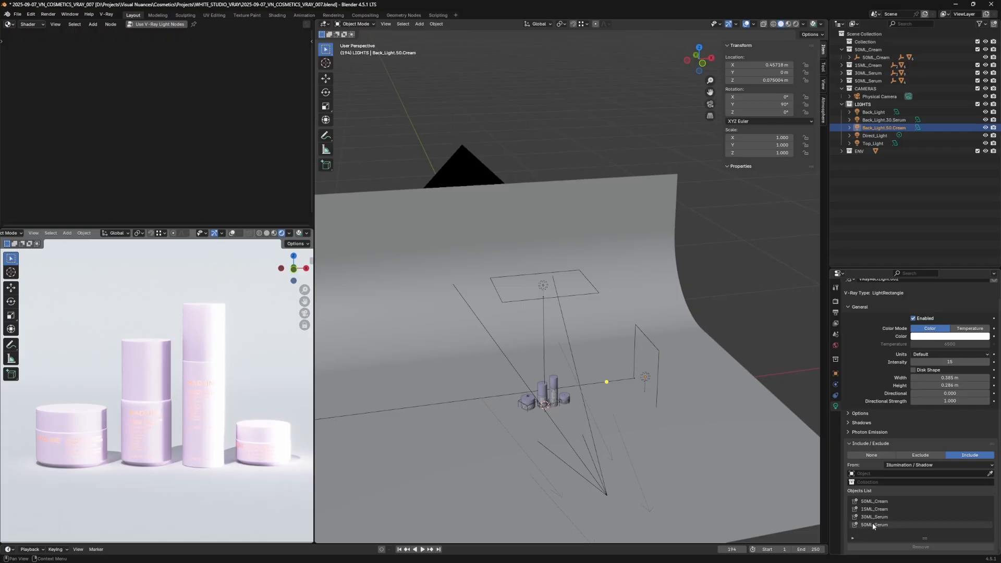
left_click(881, 508)
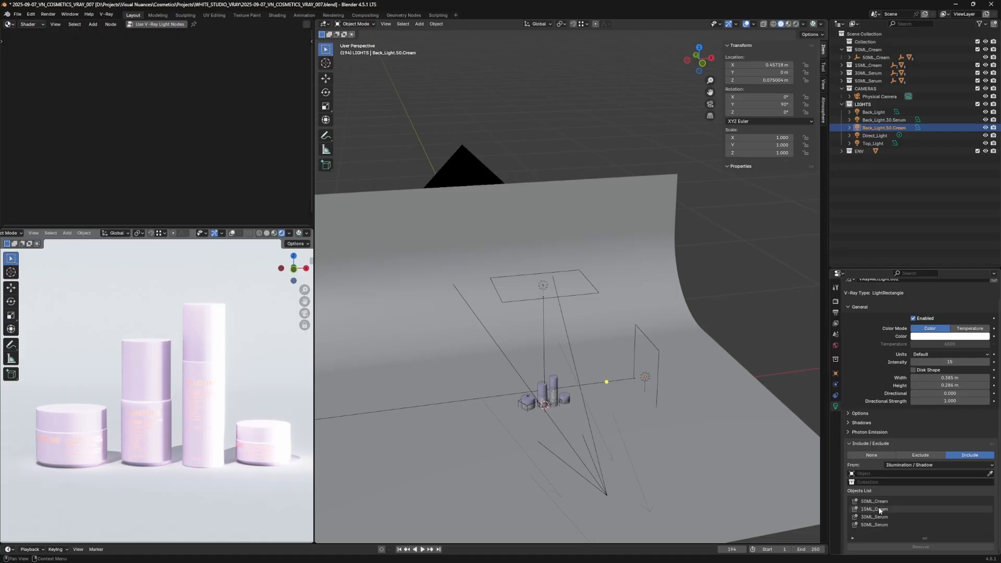
left_click(908, 547)
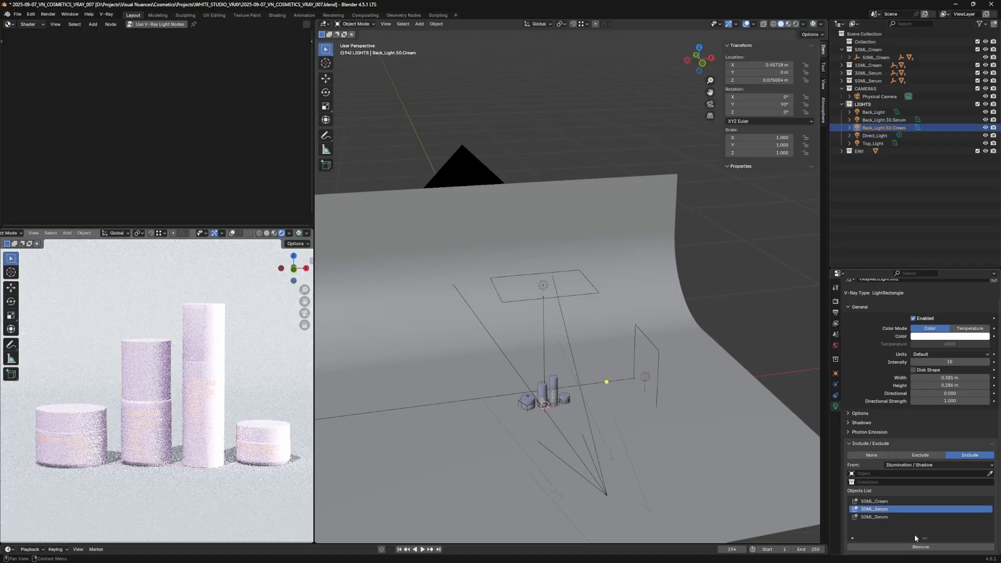
left_click(920, 547)
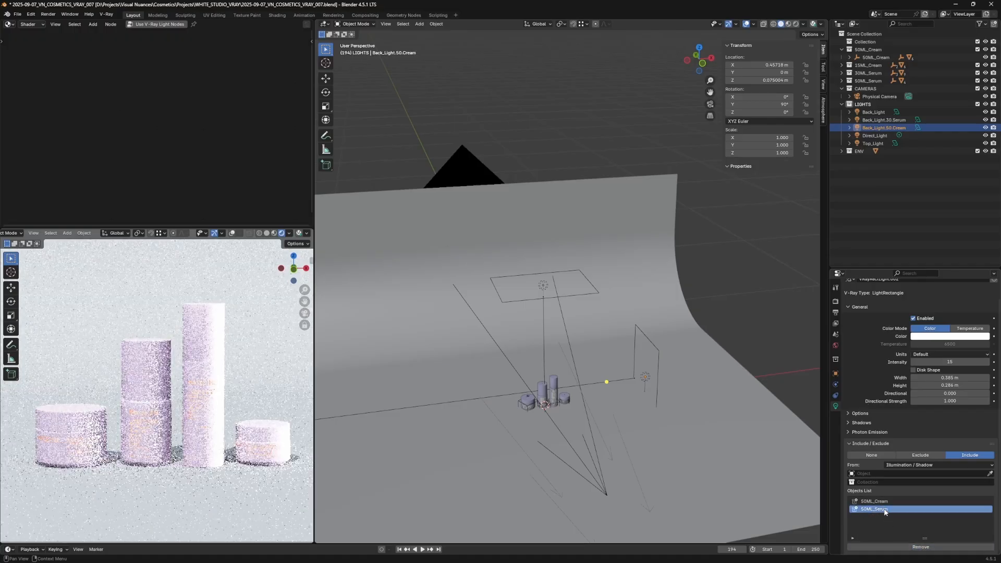
left_click(928, 547)
- Remove 50ML_Cream, 15ML_Cream and 50ML_Serum from Back_Light.30.Serum's Include list, keeping only 30ML_Serum
left_click(886, 120)
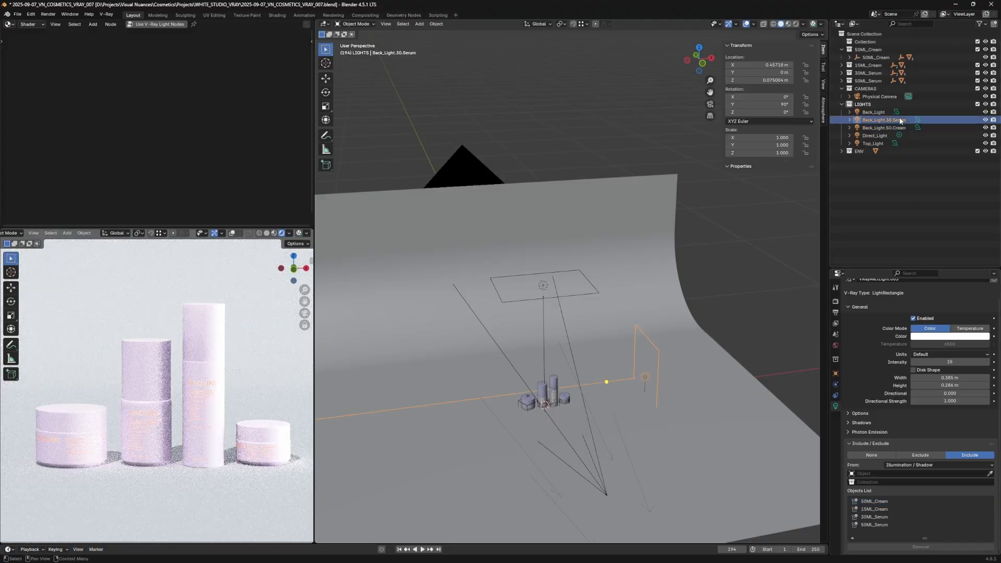
left_click(889, 502)
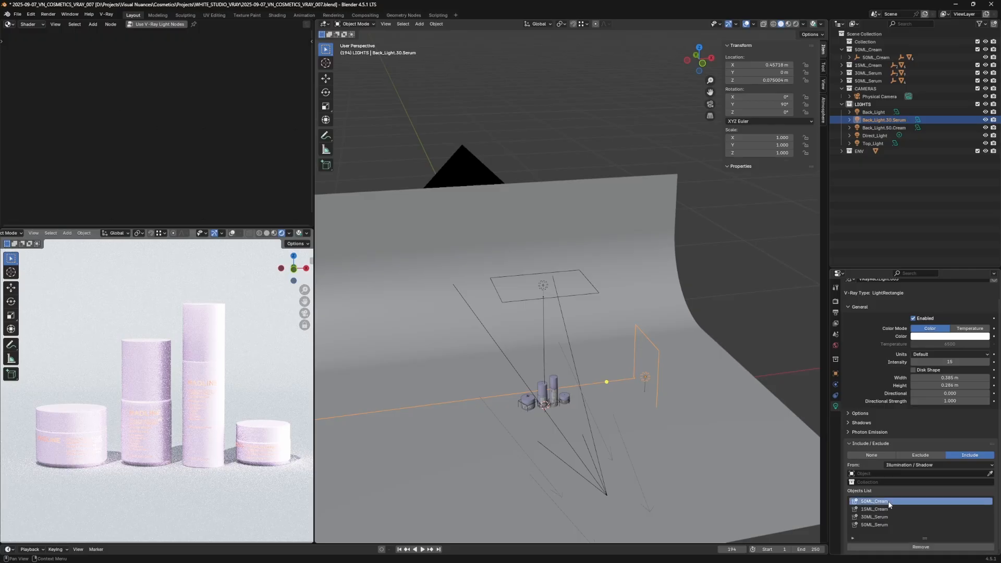
left_click(917, 546)
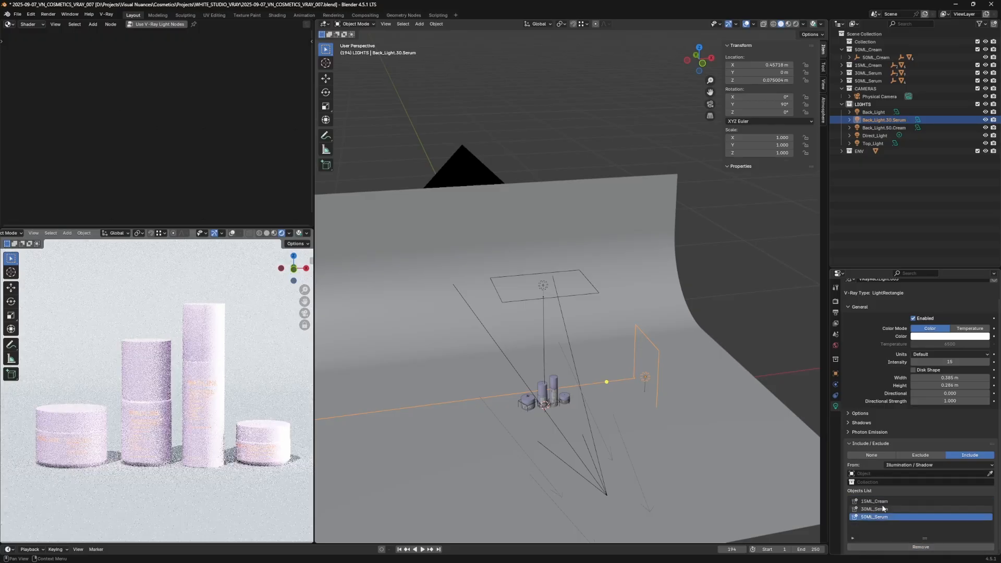
left_click(889, 501)
left_click(921, 546)
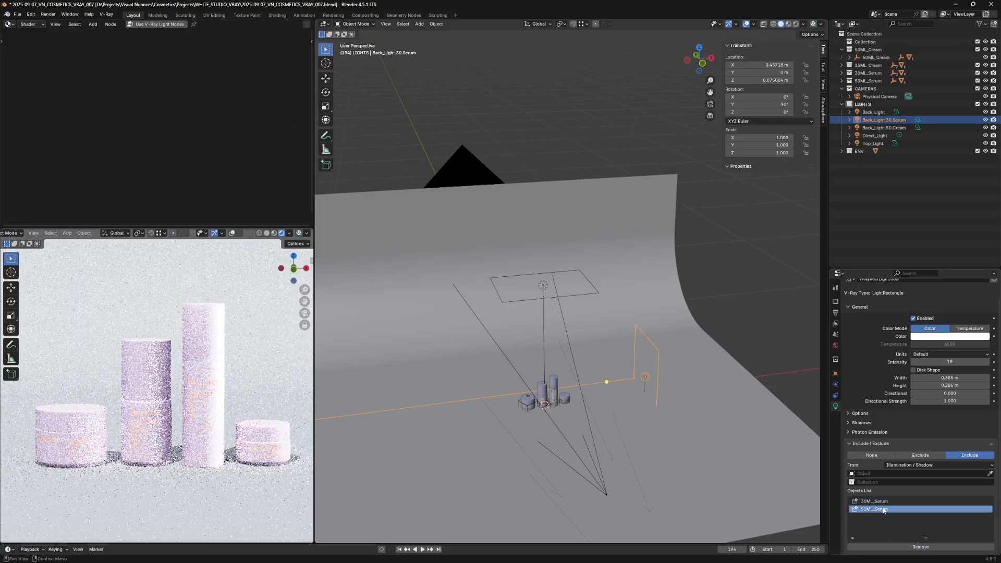
left_click(923, 547)
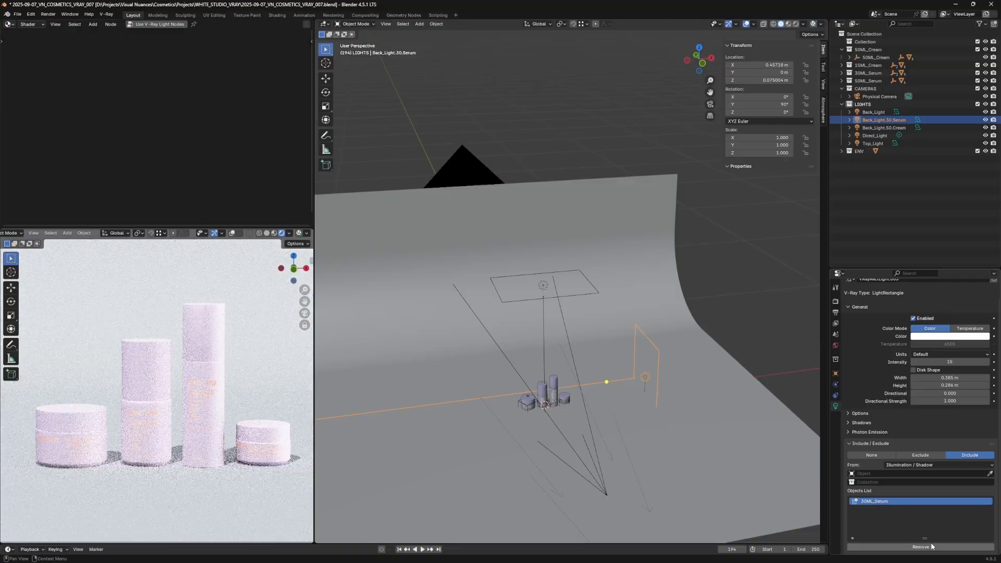
- Save an incremental version of the file and start a V-Ray Frame Buffer render with the main viewport in camera view
key("ctrl+alt+s")
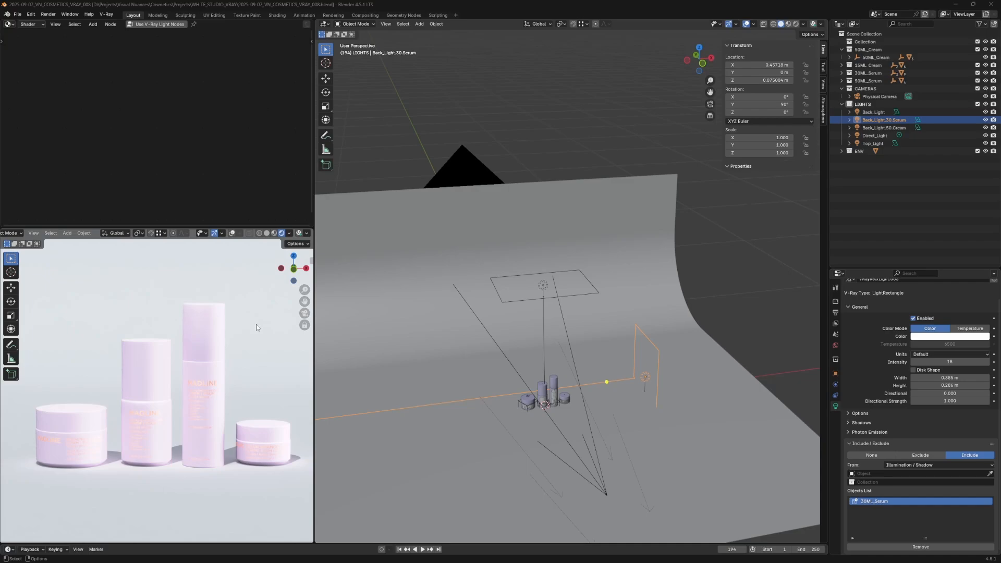
left_click(299, 233)
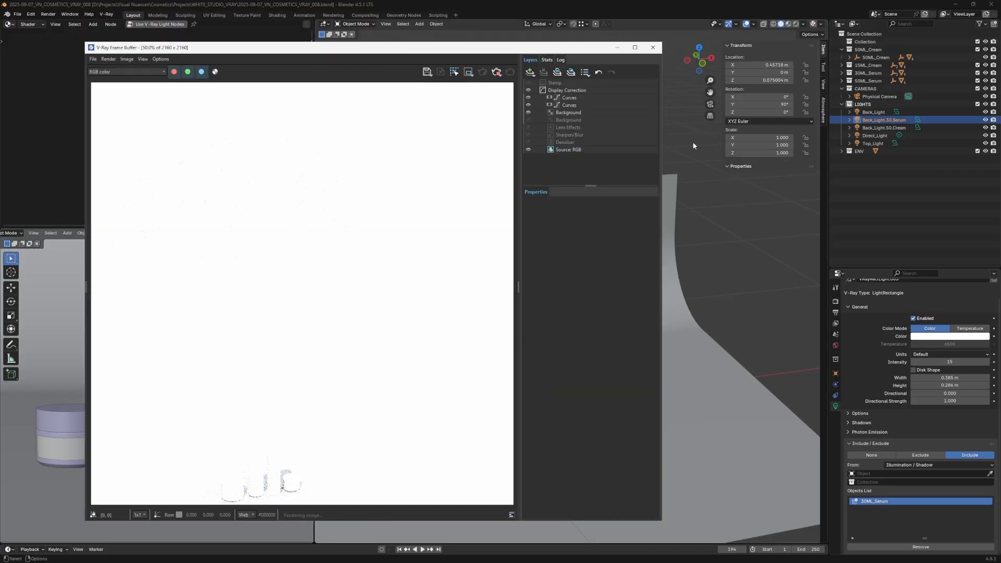
left_click(709, 107)
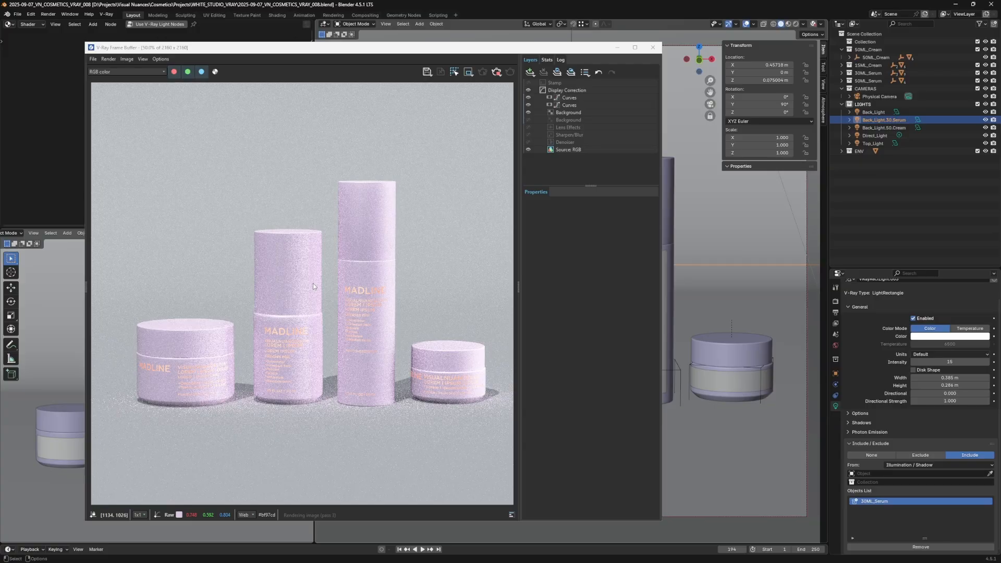
- Delete the two Curves layers and the Background layer below them, including folder children, from the frame buffer's display corrections
left_click(590, 98)
left_click(584, 114, "shift")
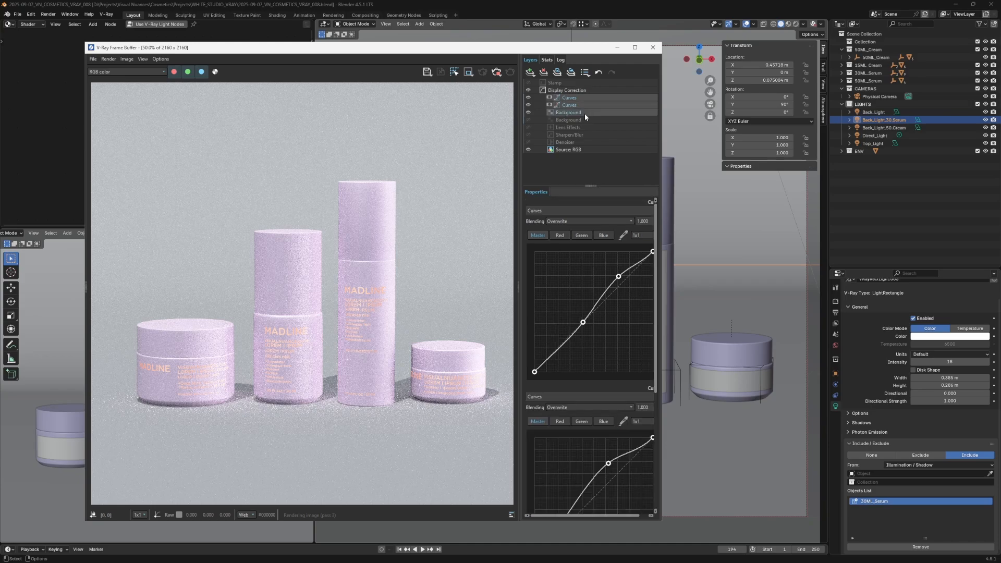
key("Delete")
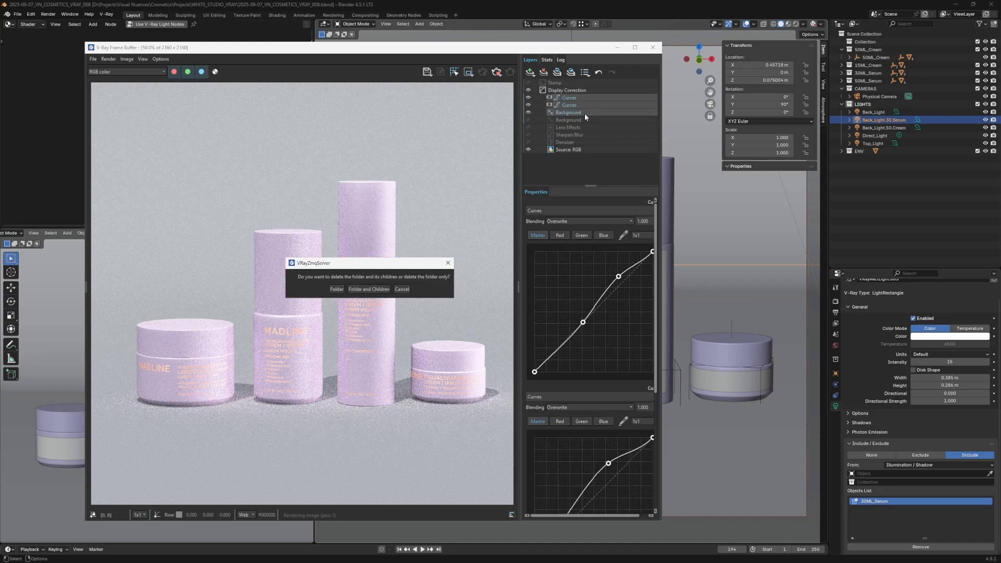
left_click(379, 290)
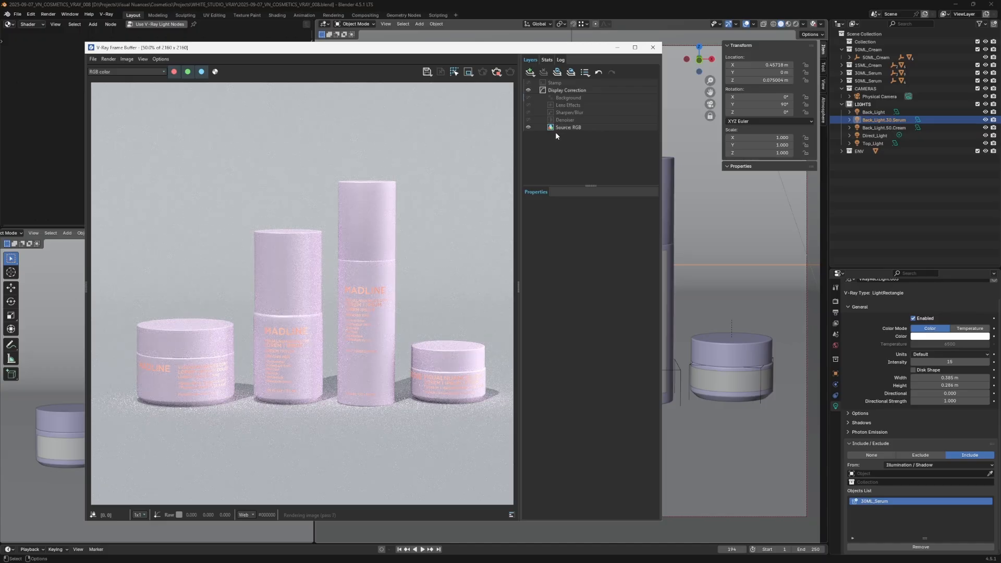
- Turn on the Denoiser, Lens Effects and remaining Background layers in the V-Ray Frame Buffer
left_click(528, 120)
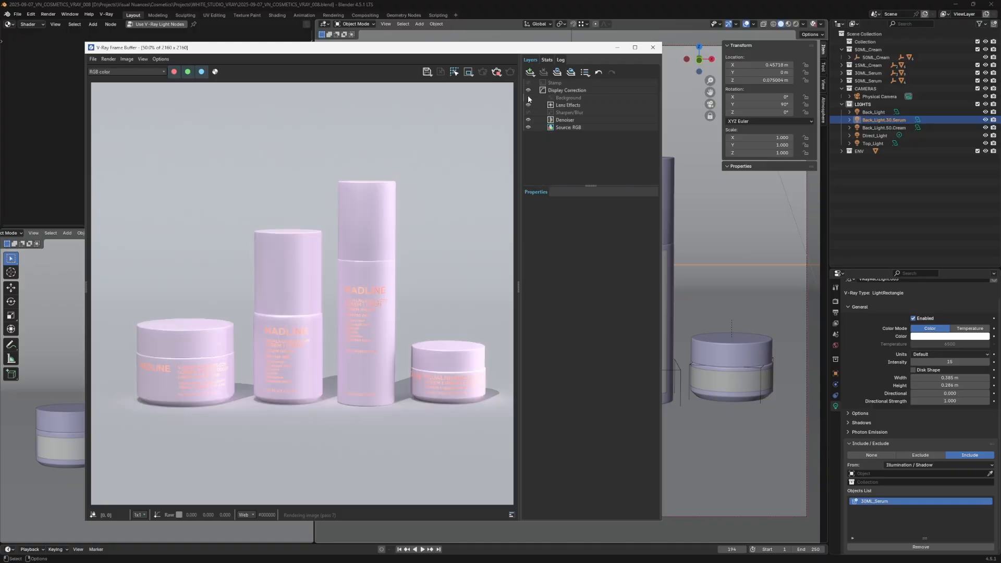
left_click(528, 98)
- Make Studio_Plane a matte surface in its V-Ray object properties, with Shadows and Affect Alpha enabled
left_click(750, 204)
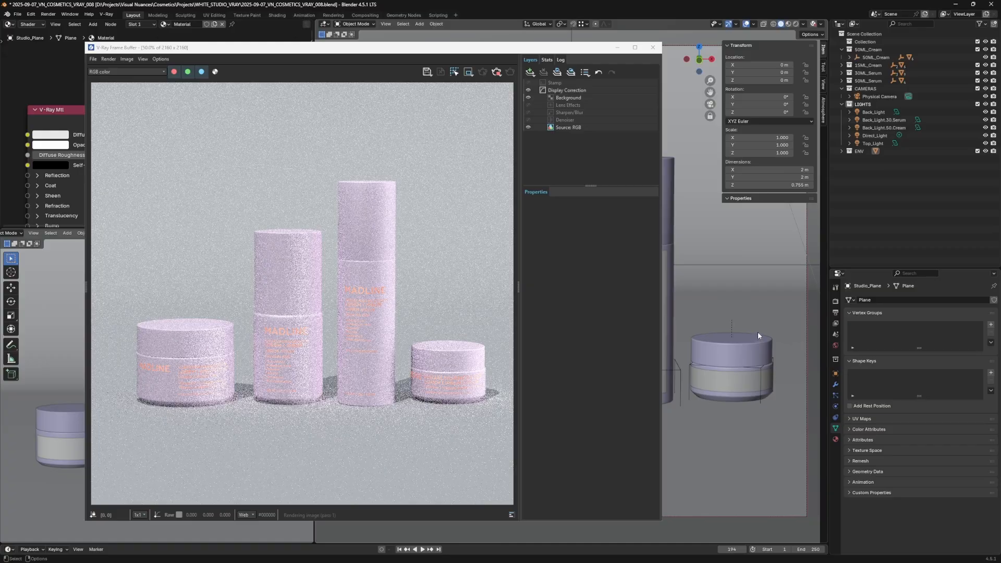
left_click(835, 373)
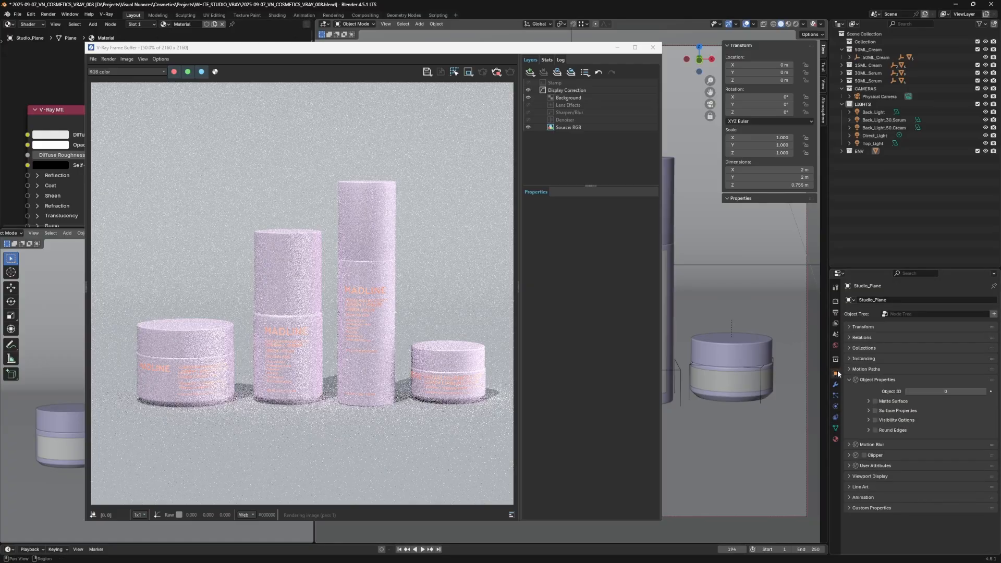
left_click(874, 401)
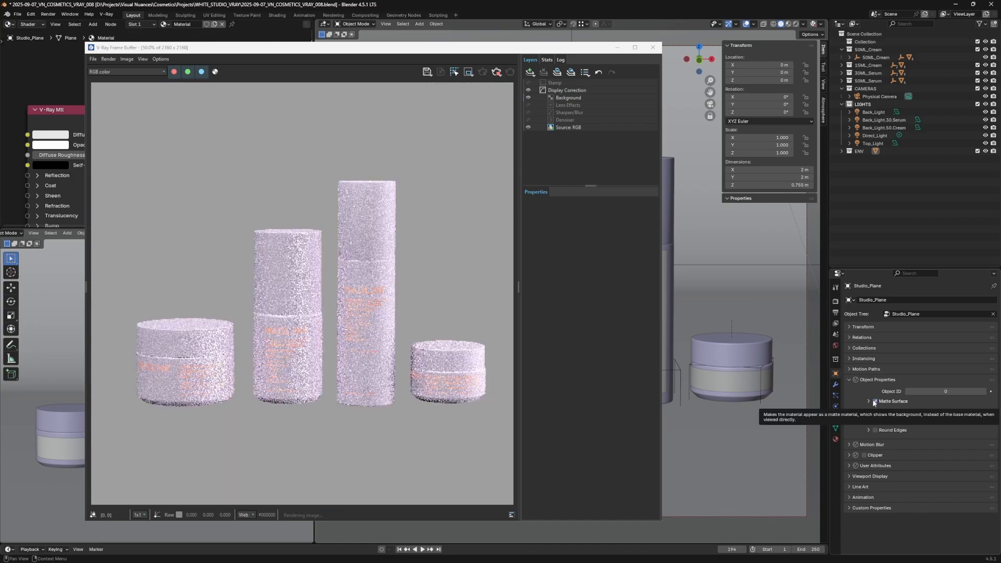
left_click(868, 400)
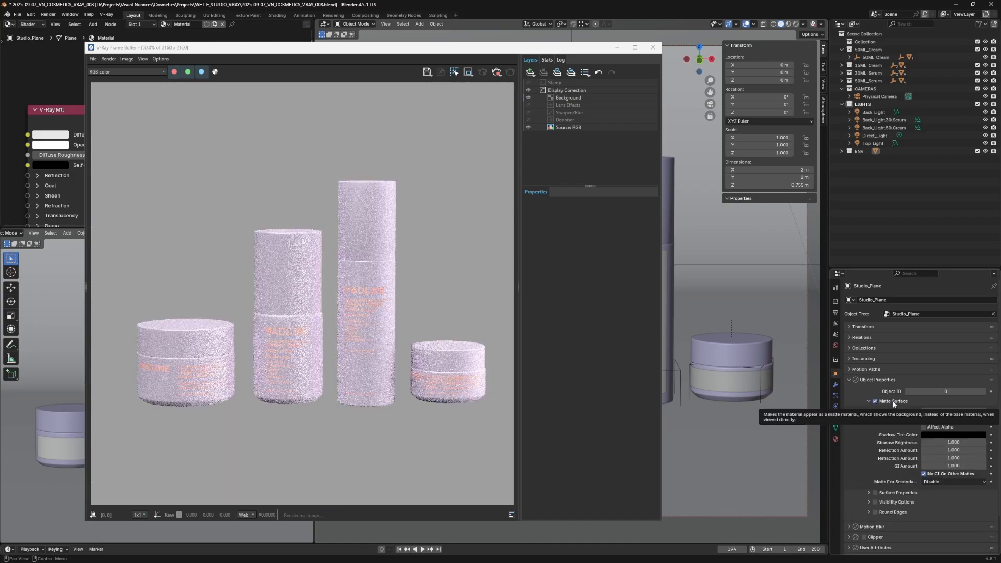
left_click(923, 419)
left_click(924, 427)
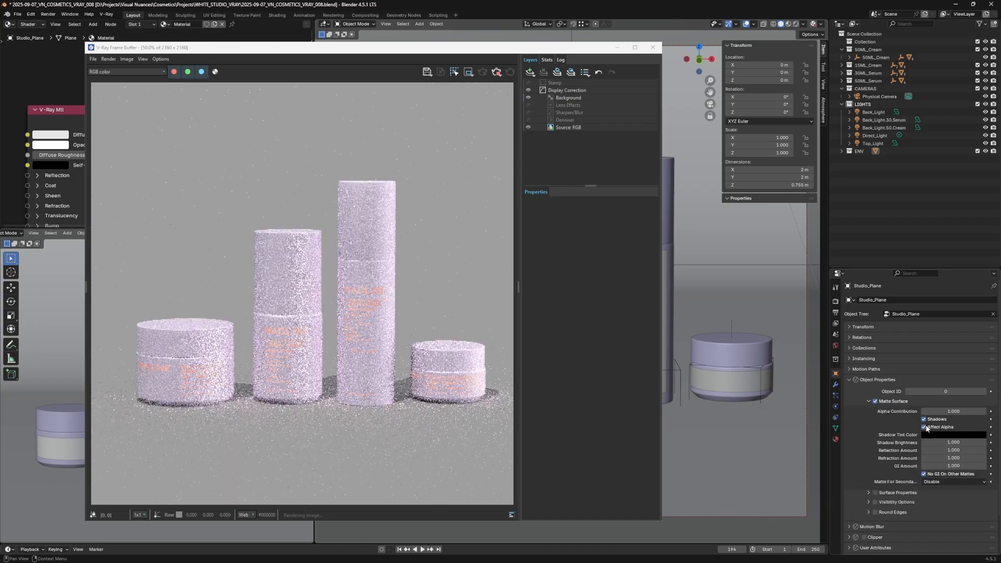
- Set Studio_Plane's matte Alpha Contribution to -1 and its GI Amount to 0.5
left_click(963, 410)
key("BackSpace")
type("-")
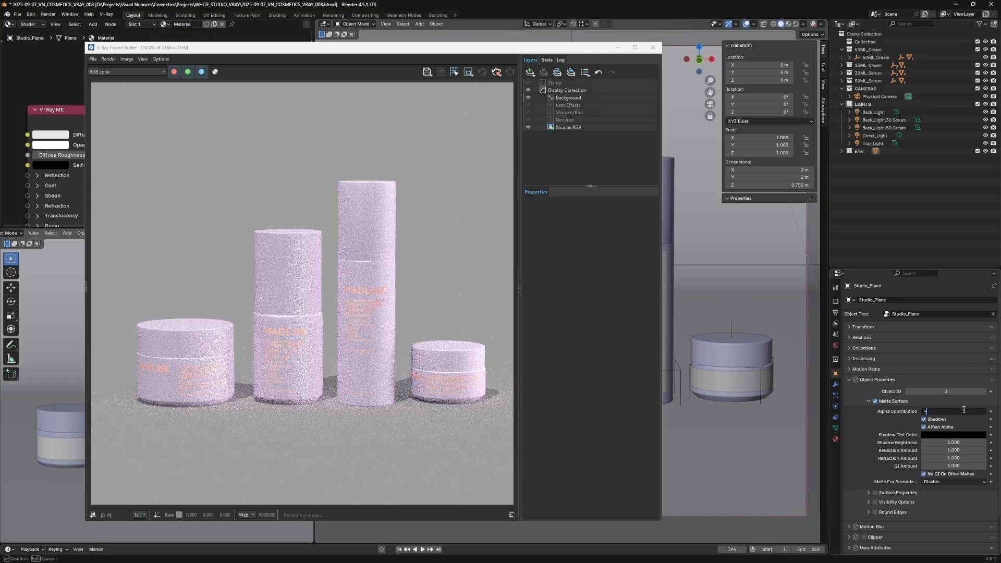
type("1")
key("Return")
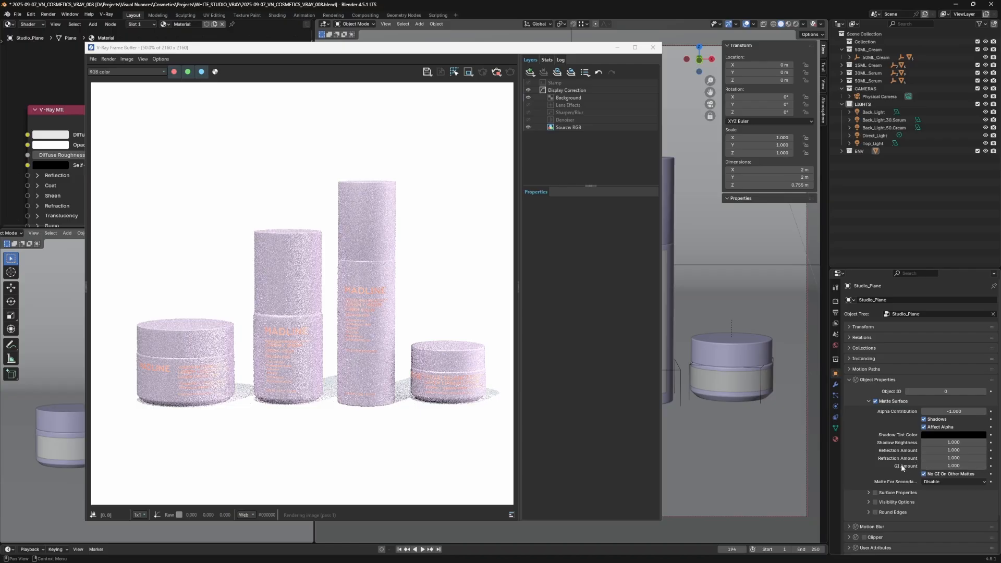
left_click(963, 467)
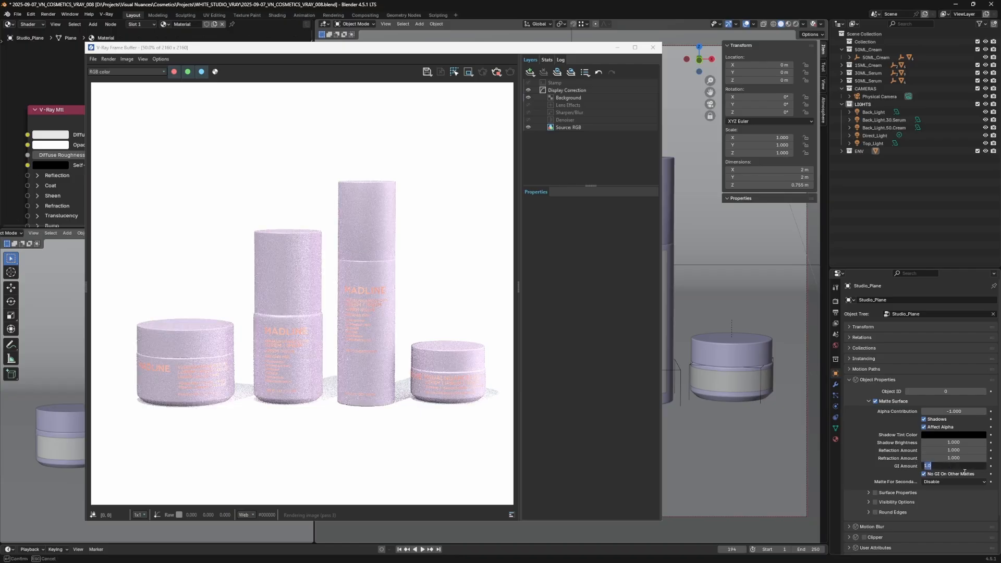
type("0.5")
key("Return")
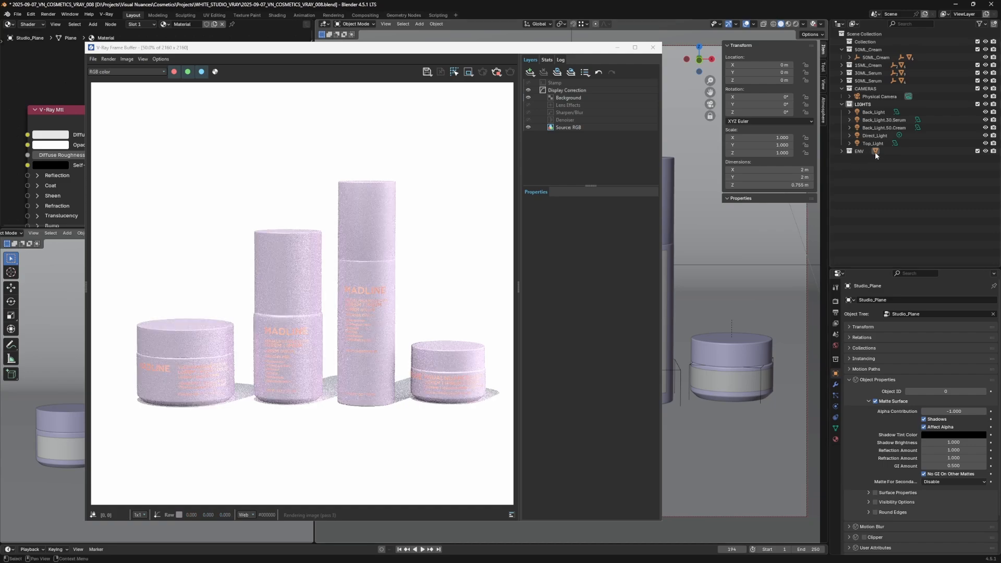
- Soften Direct_Light's shadows by setting its shadow radius to 3°
left_click(875, 135)
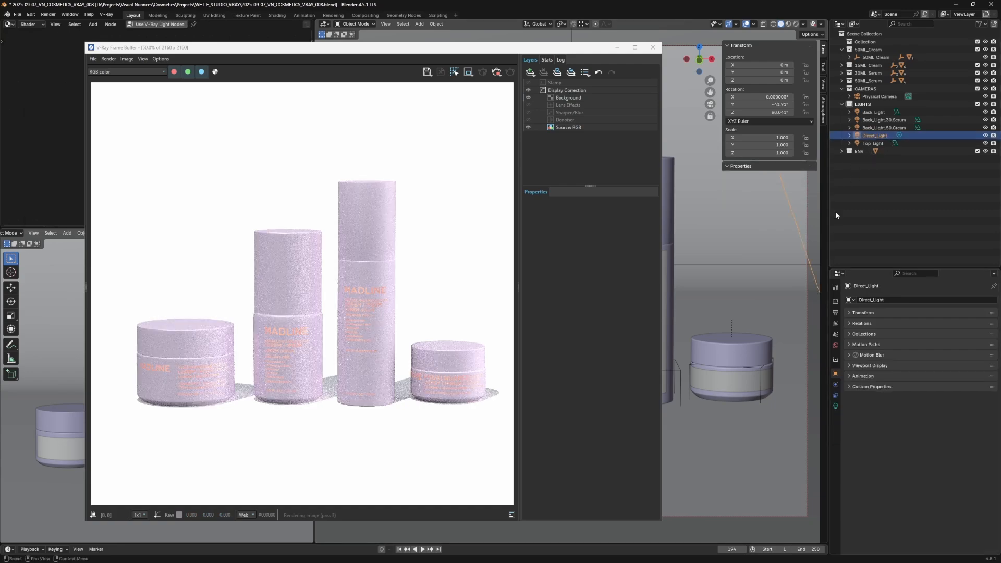
left_click(836, 406)
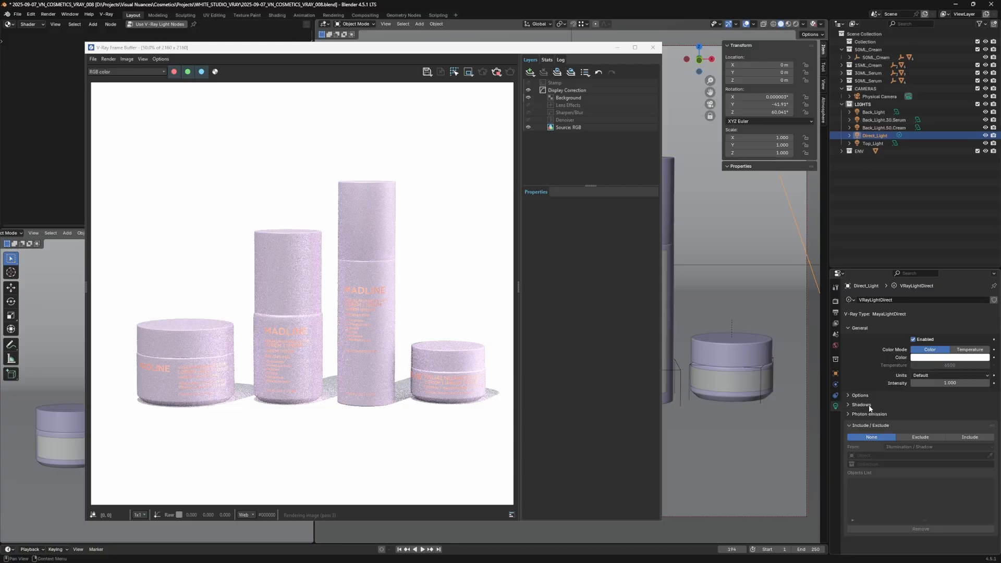
left_click(868, 405)
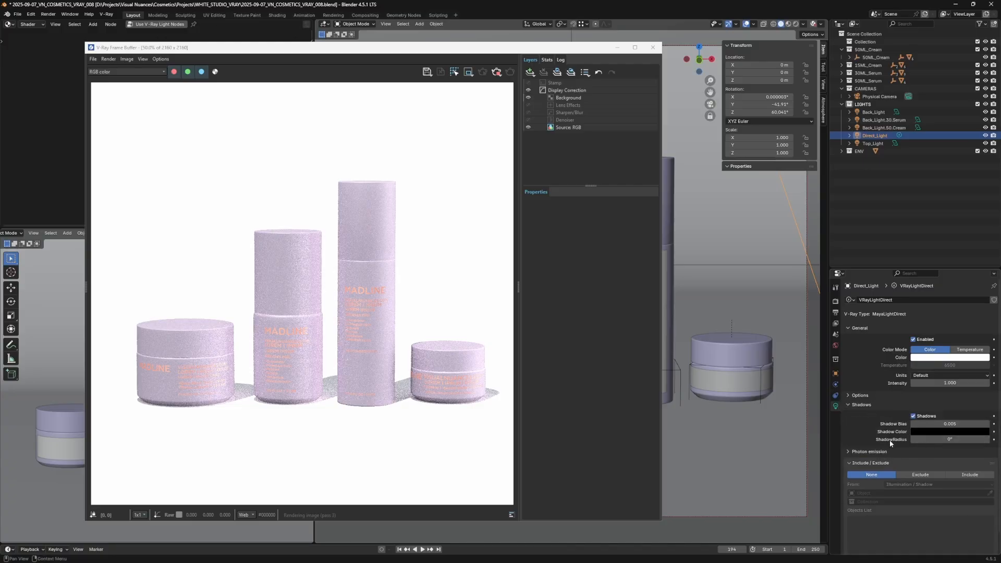
left_click(947, 441)
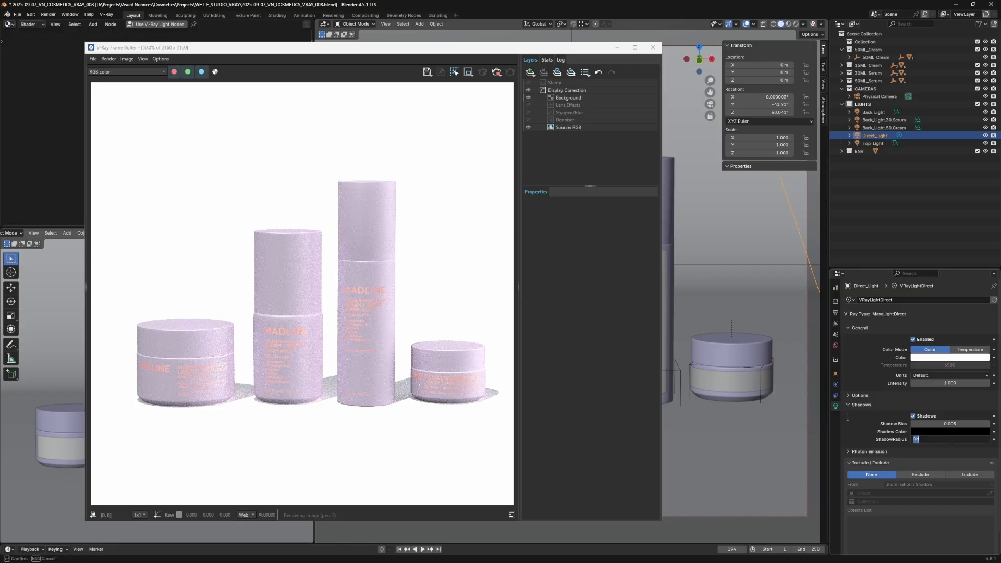
type("2")
key("Return")
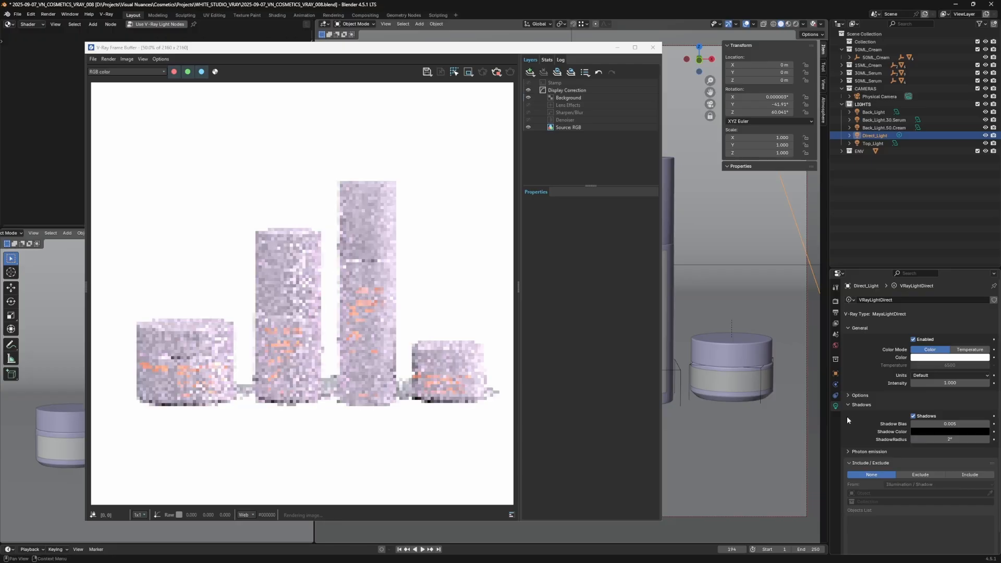
left_click(959, 434)
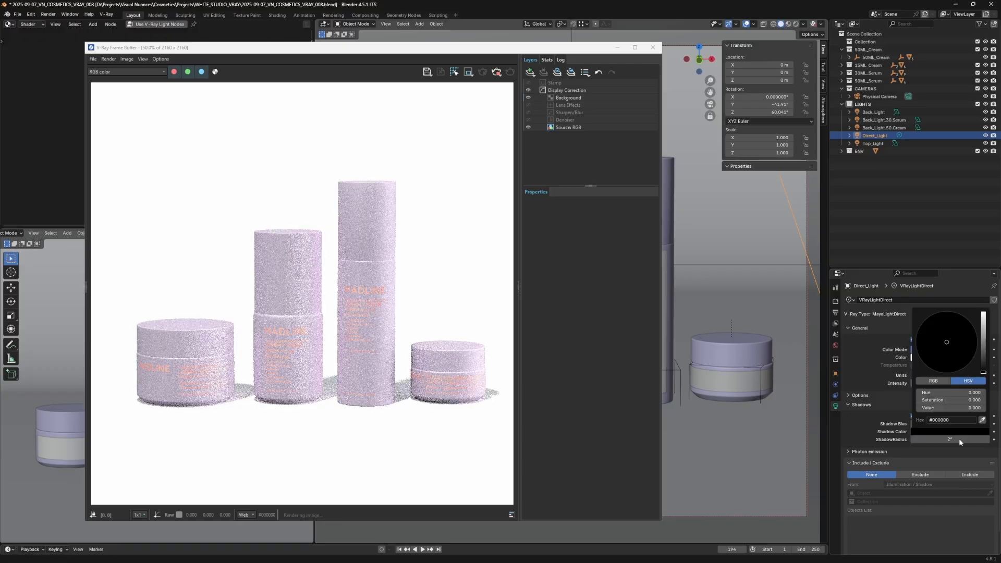
left_click(961, 439)
type("3")
key("Return")
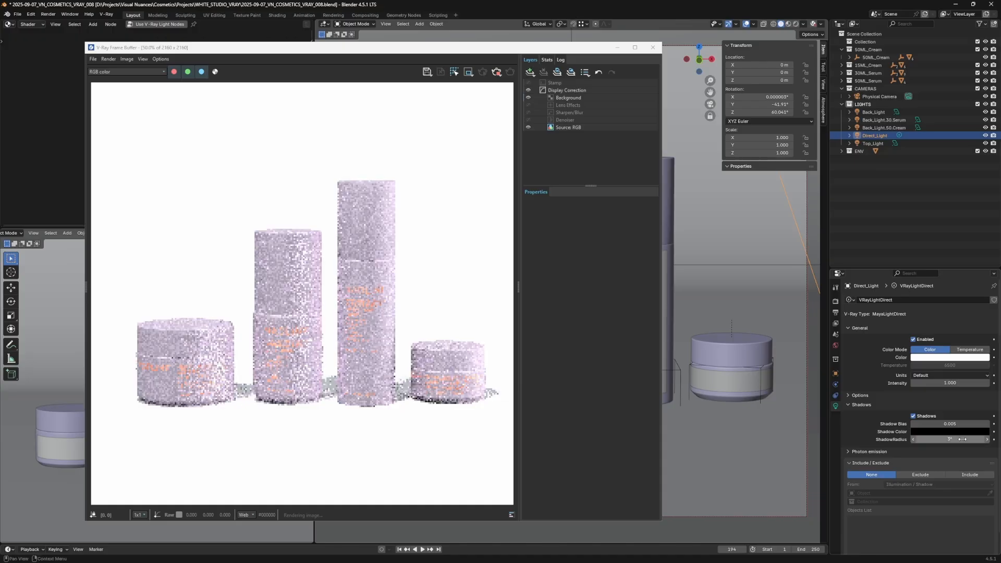
- Rotate Direct_Light counterclockwise in the top view with overlays on, shortening the visible shadows beside the products
left_click_drag(402, 53, 905, 42)
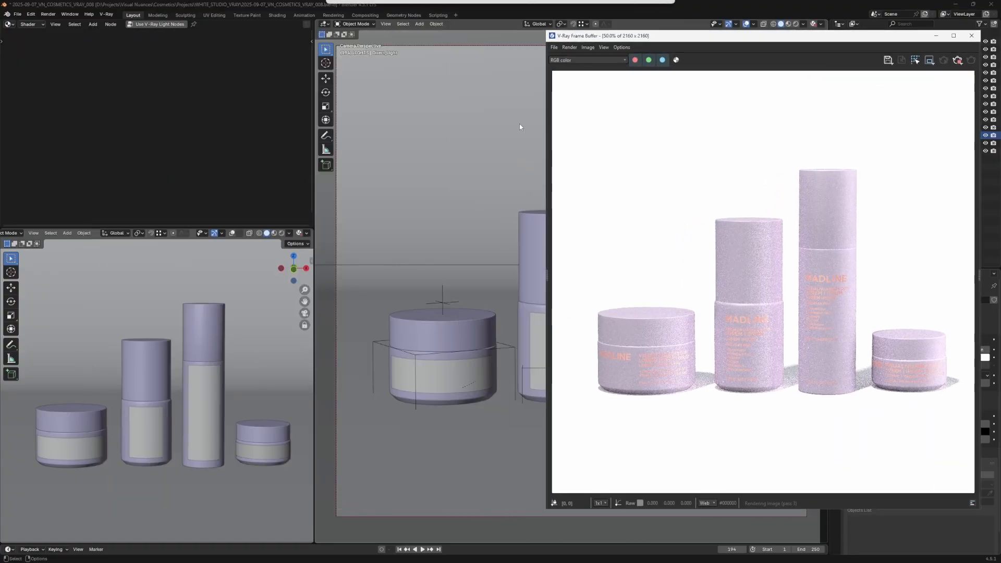
scroll(307, 319, "down", 3)
middle_click_drag(307, 319, 229, 304)
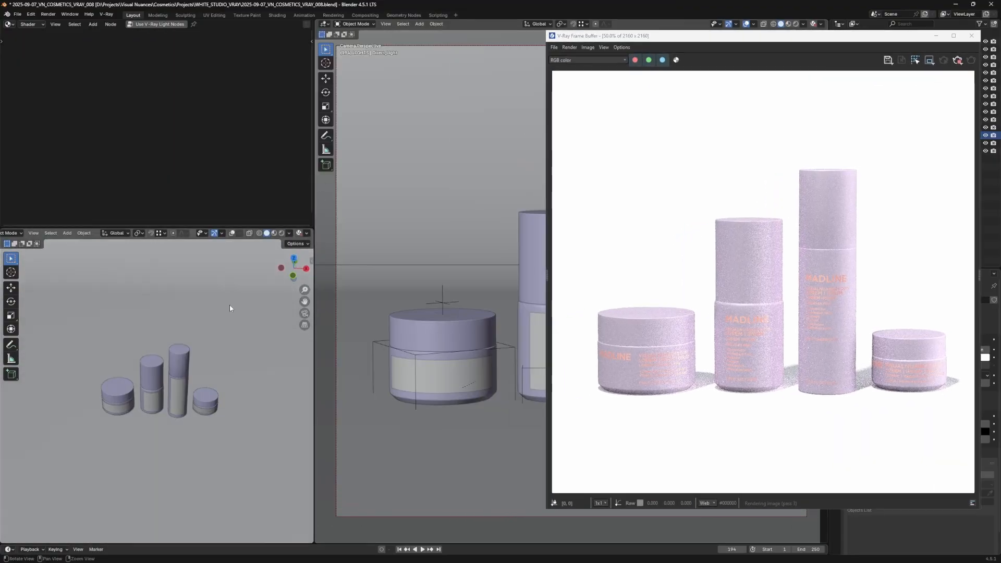
left_click(233, 234)
key("KP_7")
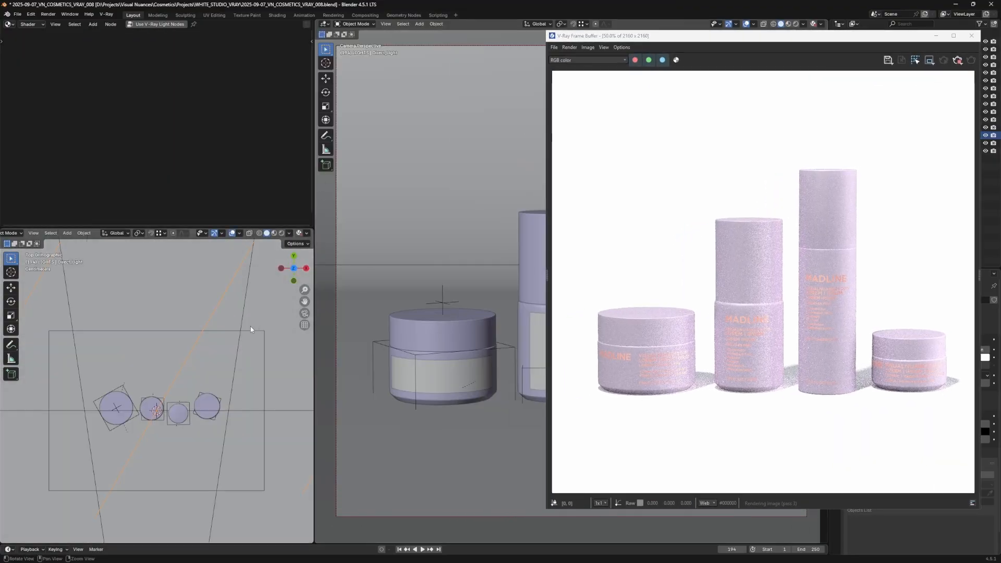
middle_click_drag(254, 365, 211, 458, "ctrl")
middle_click_drag(211, 404, 236, 339, "ctrl")
key("r")
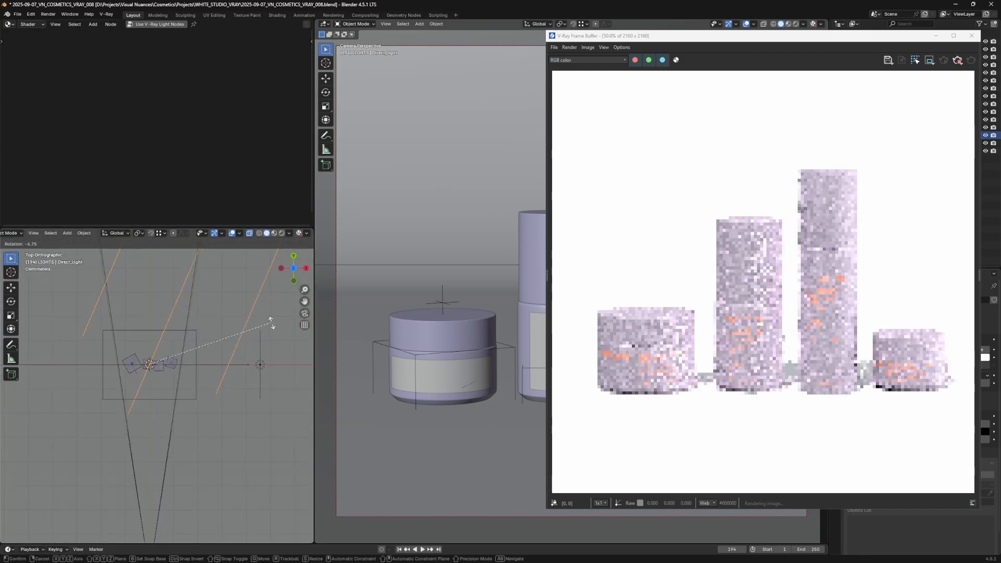
left_click(273, 293)
middle_click_drag(273, 292, 277, 323)
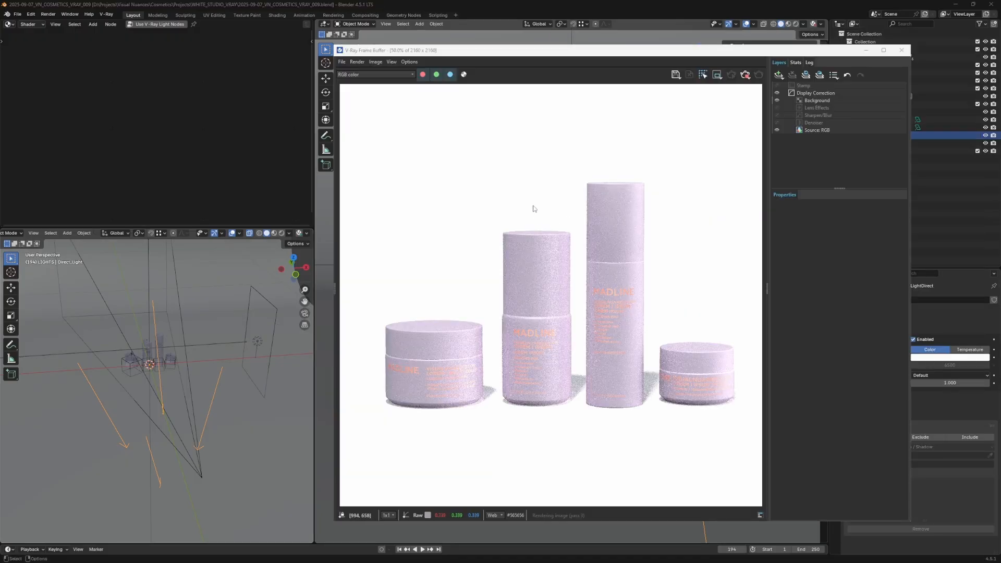
- Place the reference image in Photos beside the frame buffer and compare its shadows and product shading with the render
left_click_drag(753, 53, 657, 59)
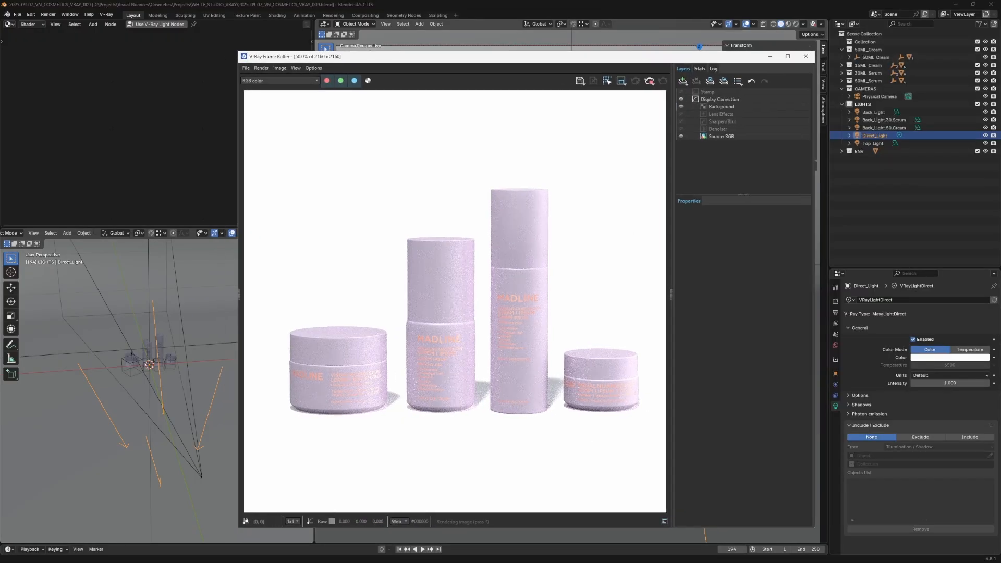
key("alt+Tab")
left_click_drag(451, 60, 593, 56)
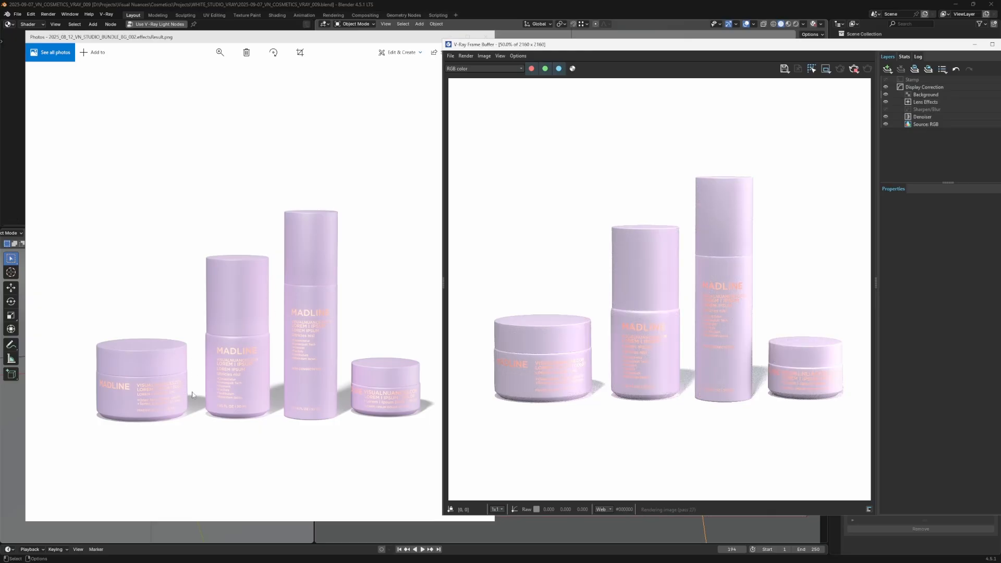
left_click_drag(365, 43, 309, 46)
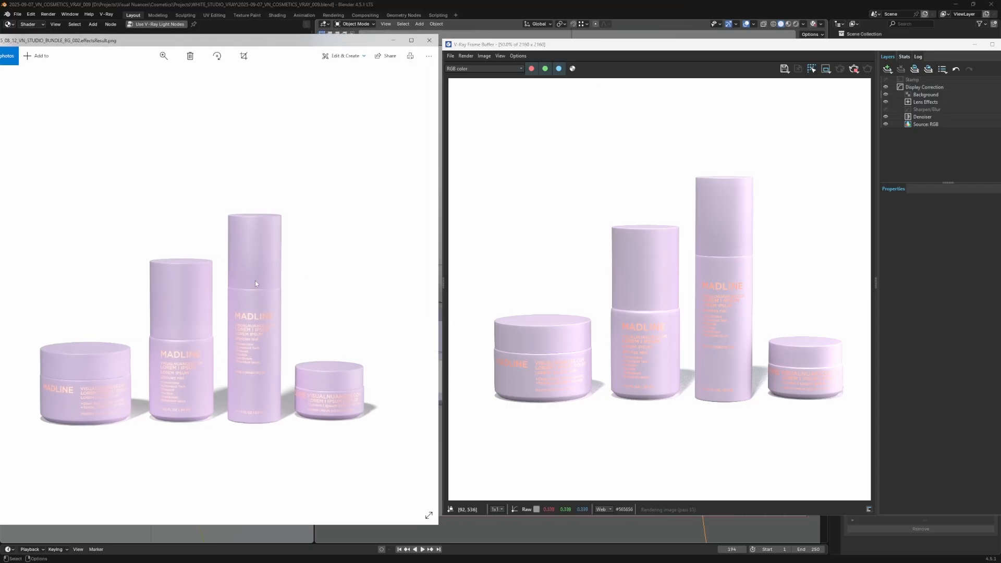
double_click(729, 272)
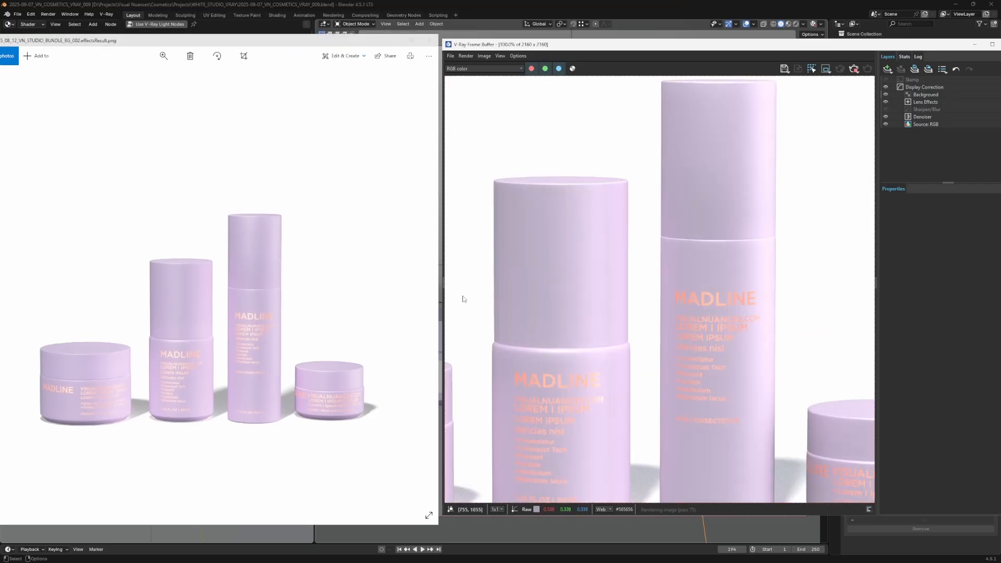
scroll(675, 294, "down", 1)
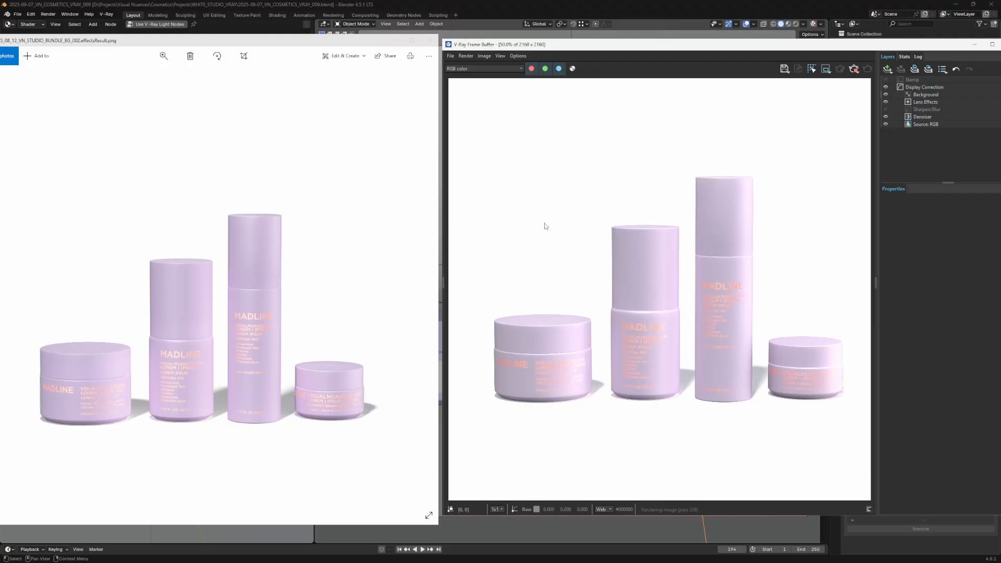
left_click_drag(735, 44, 740, 43)
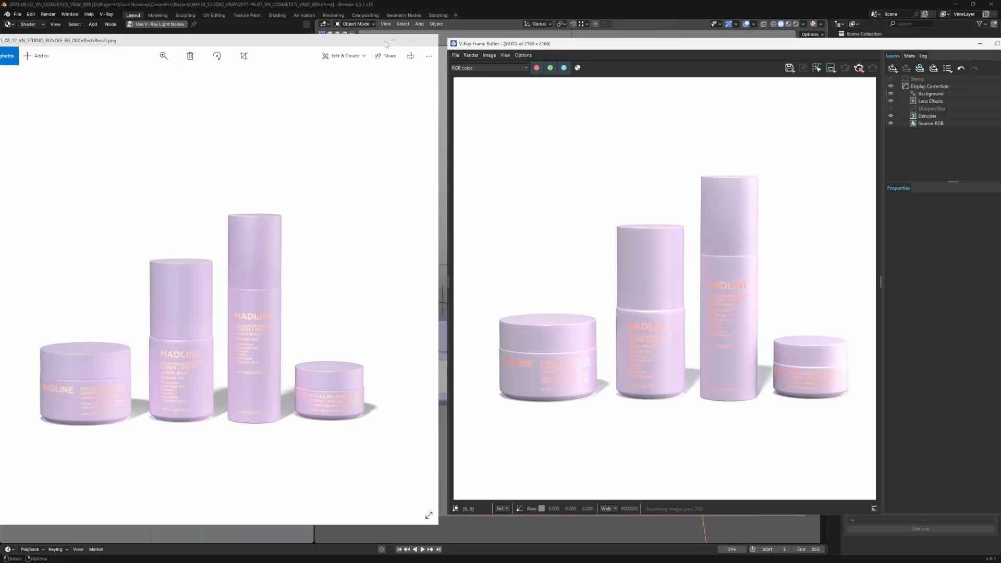
left_click(384, 44)
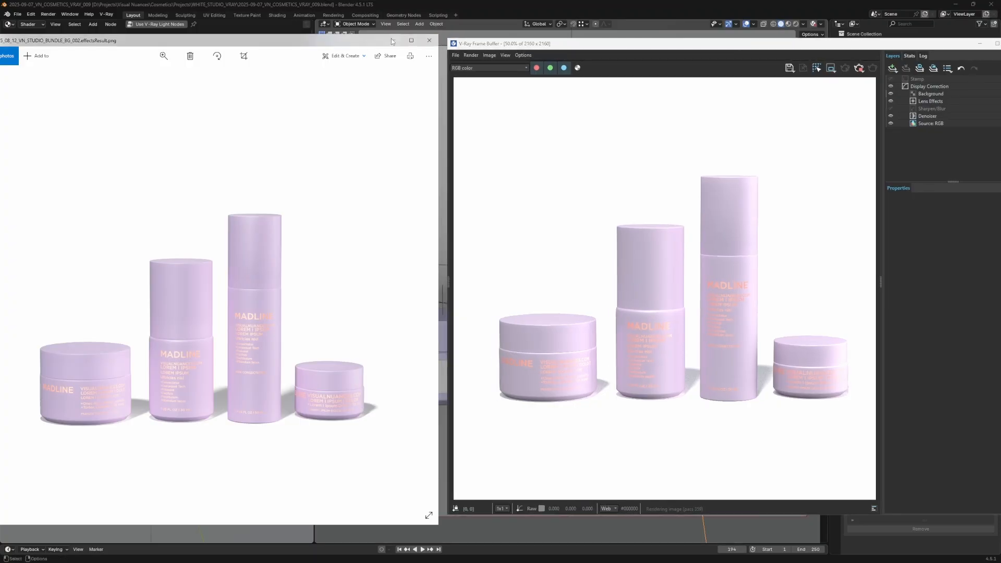
left_click(392, 41)
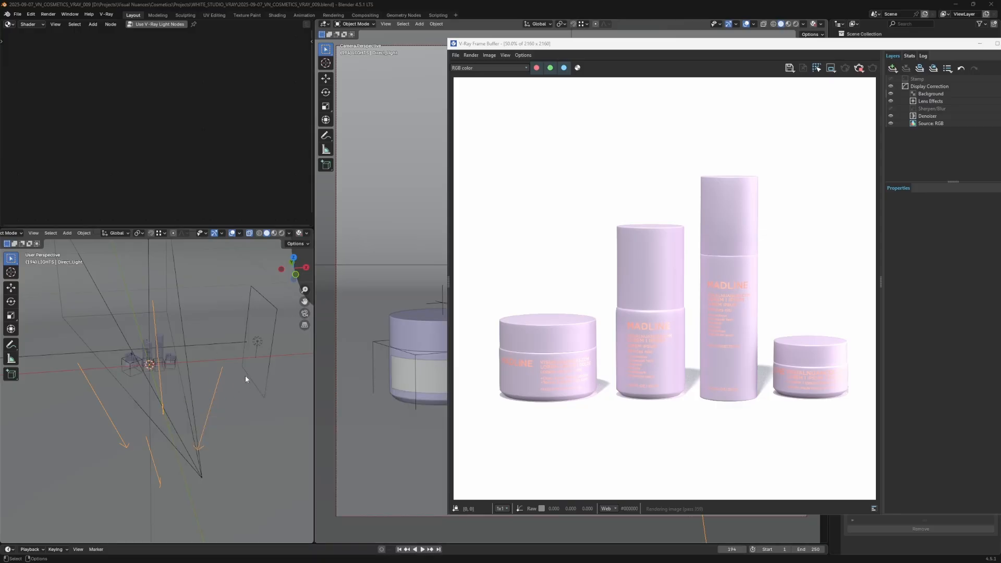
- Rotate Direct_Light about 8° clockwise in the top view
key("KP_7")
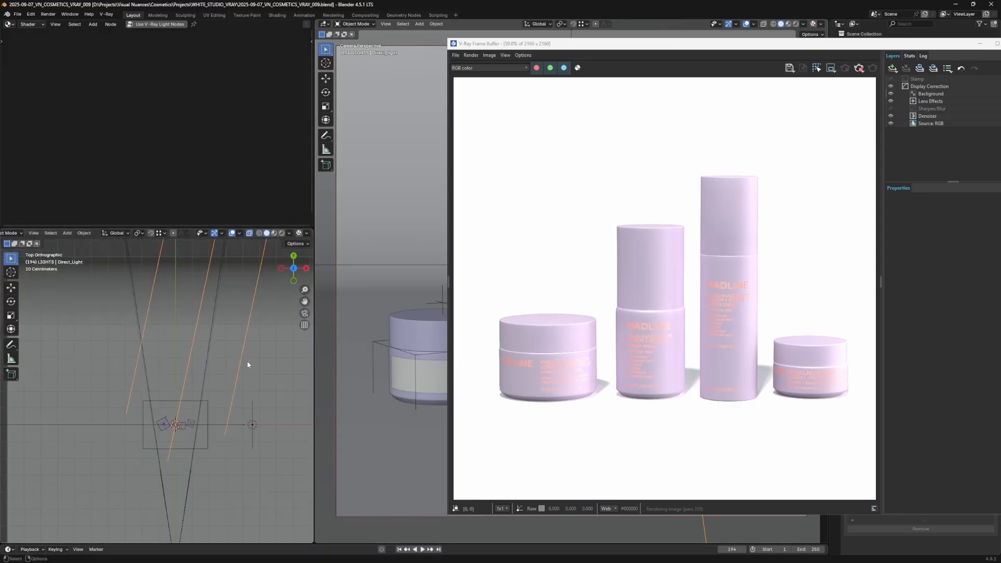
key("r")
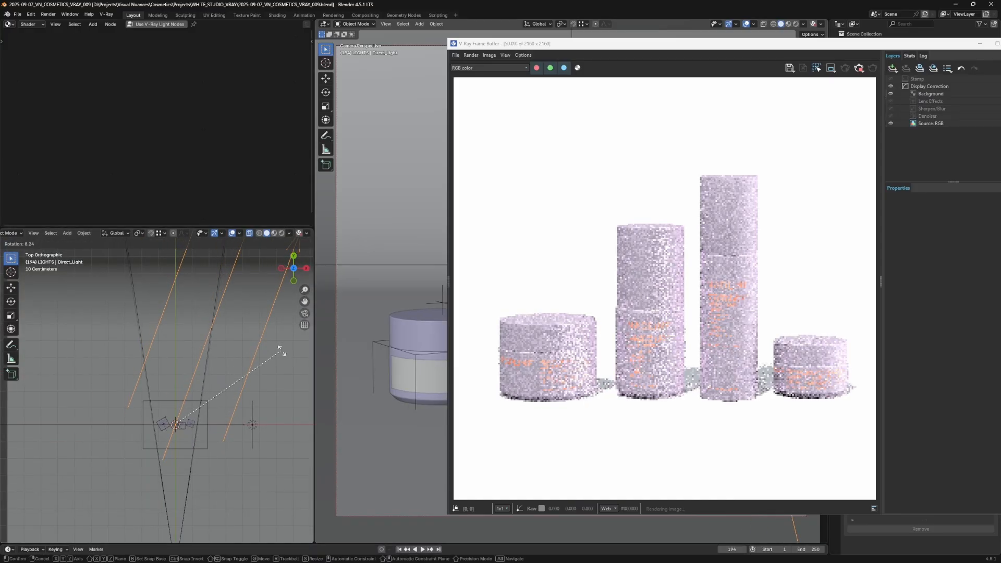
left_click(279, 350)
- Rotate Direct_Light about 7° around its local Y axis, then return the transform orientation to Global
middle_click_drag(280, 349, 249, 339)
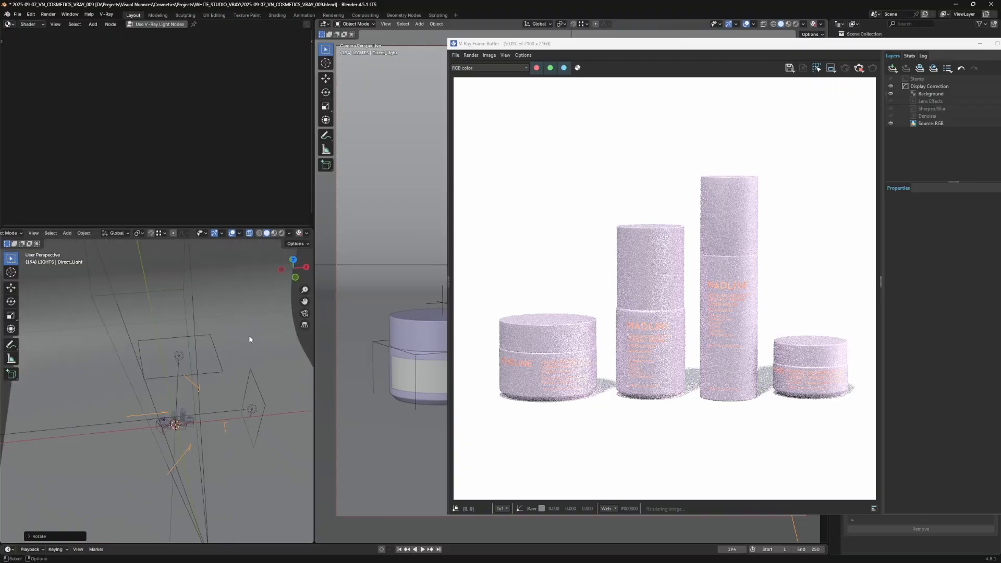
left_click(120, 233)
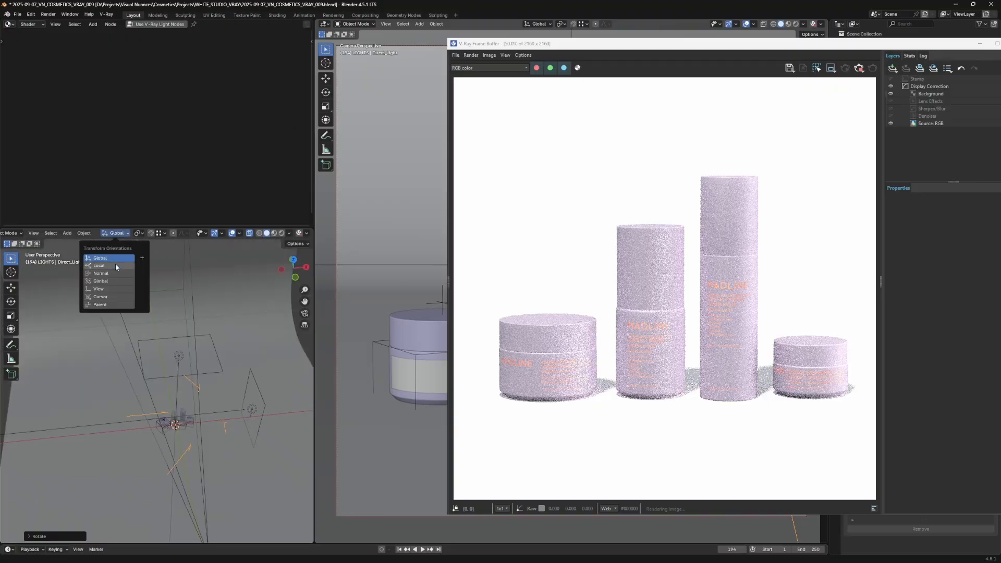
left_click(116, 266)
key("r")
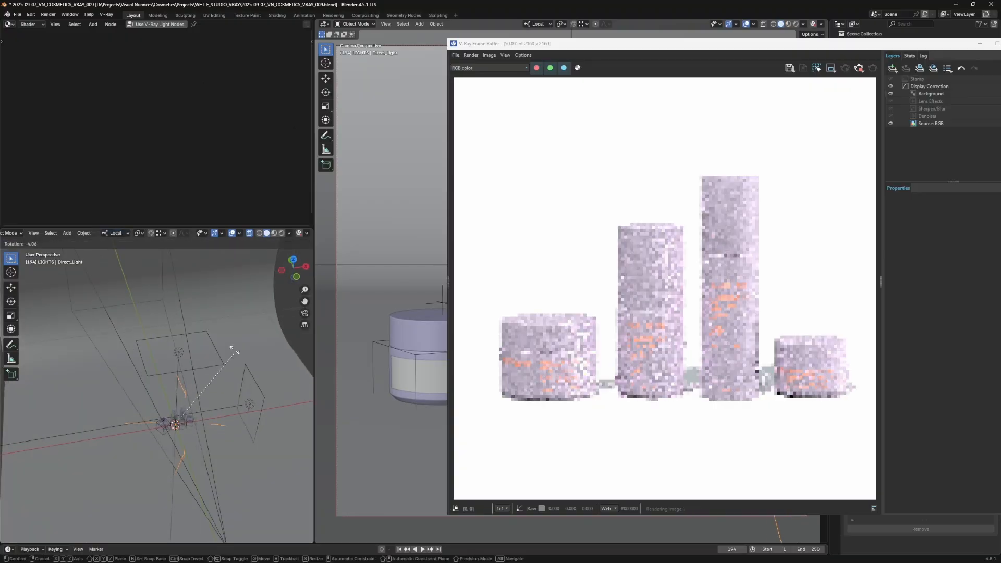
key("y")
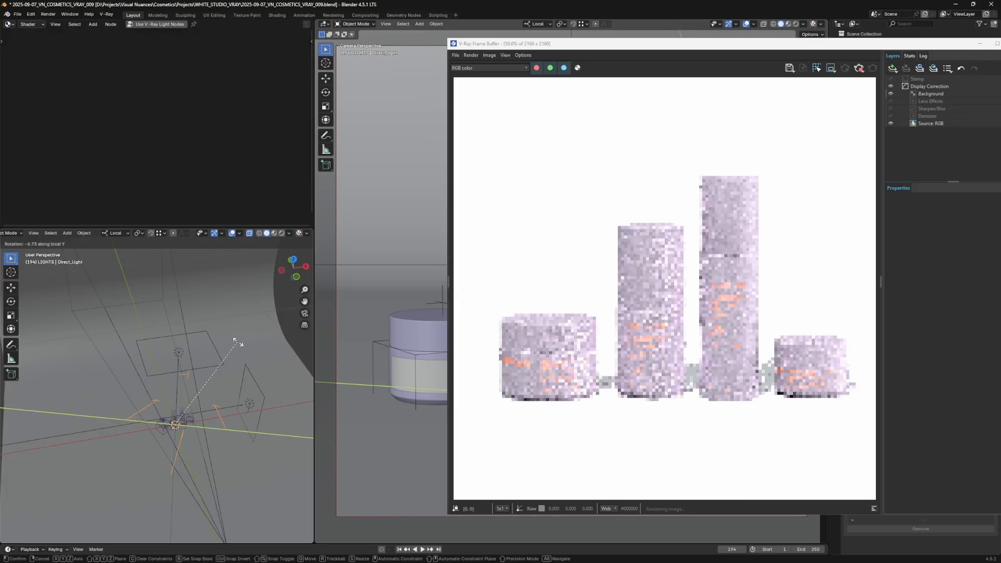
left_click(239, 344)
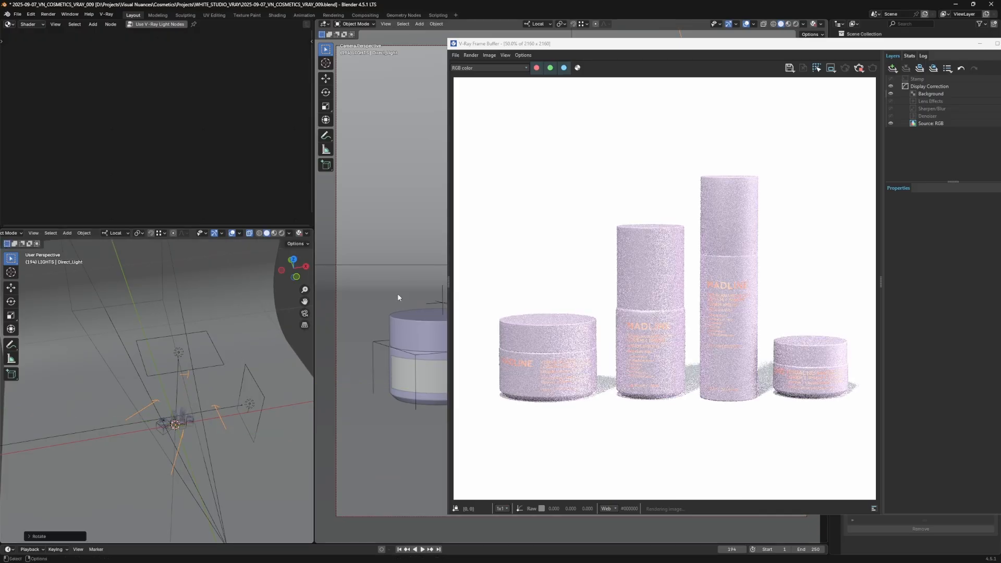
key("comma")
left_click(127, 306)
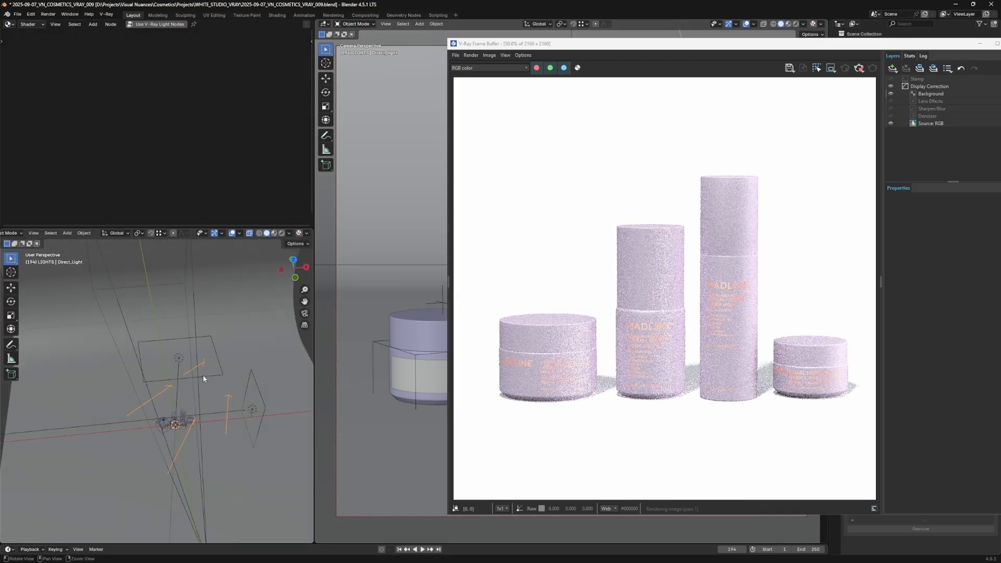
key("KP_7")
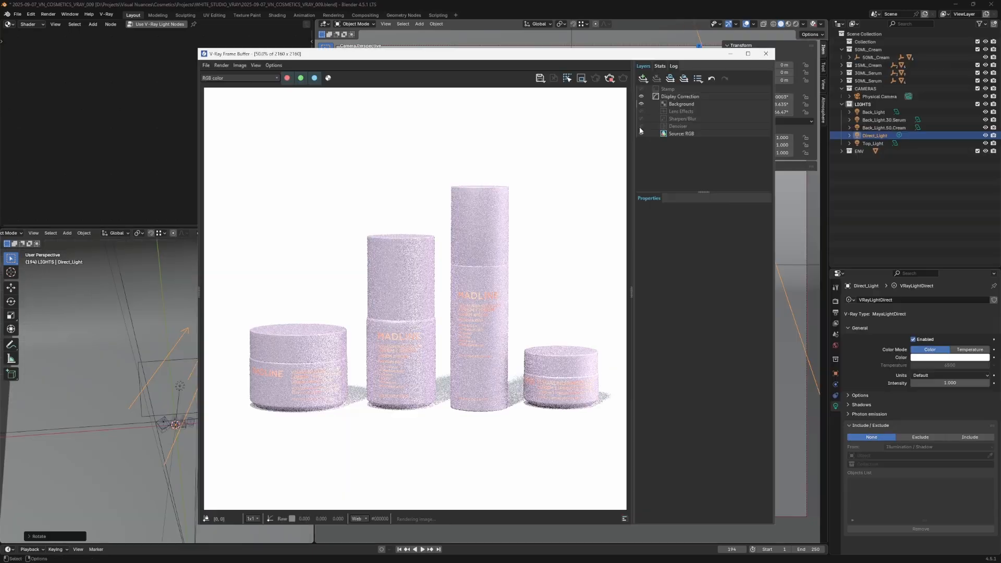
- Enable the frame buffer's Denoiser layer, update the denoised render and move the frame buffer aside to reveal the scene's object list
left_click(641, 126)
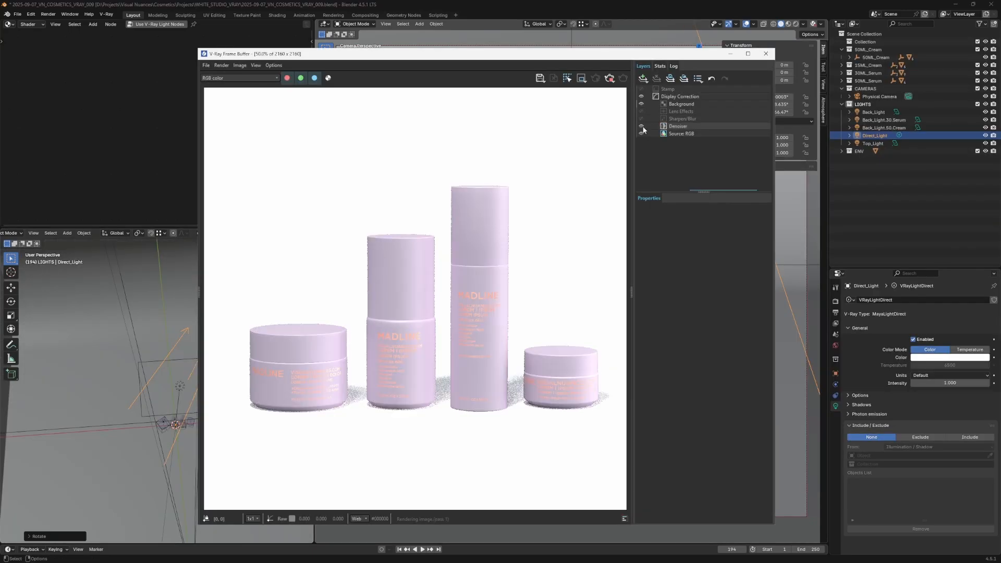
left_click(678, 126)
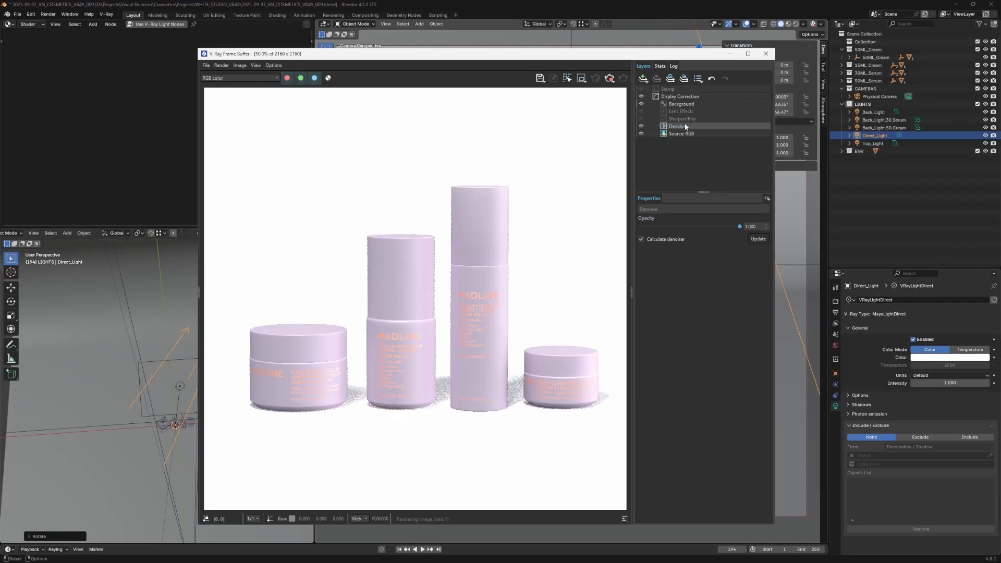
left_click(759, 239)
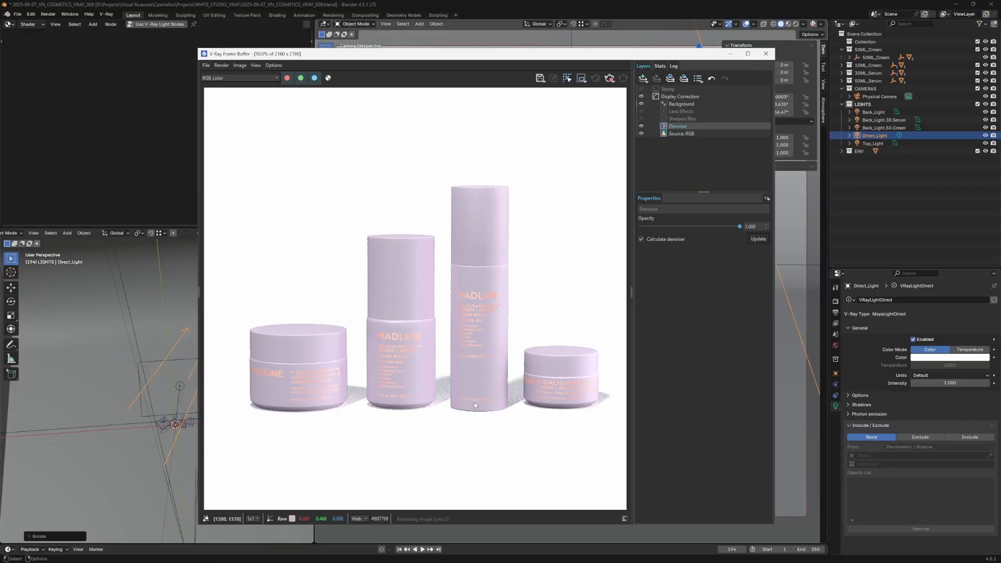
left_click_drag(469, 54, 356, 51)
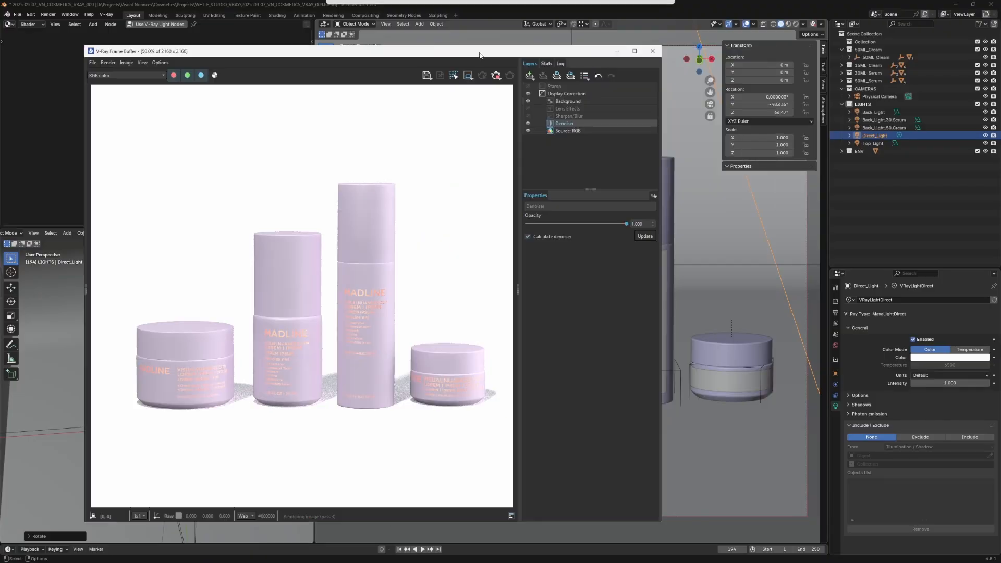
- Set Back_Light's height equal to its width and its intensity to 10
left_click(881, 111)
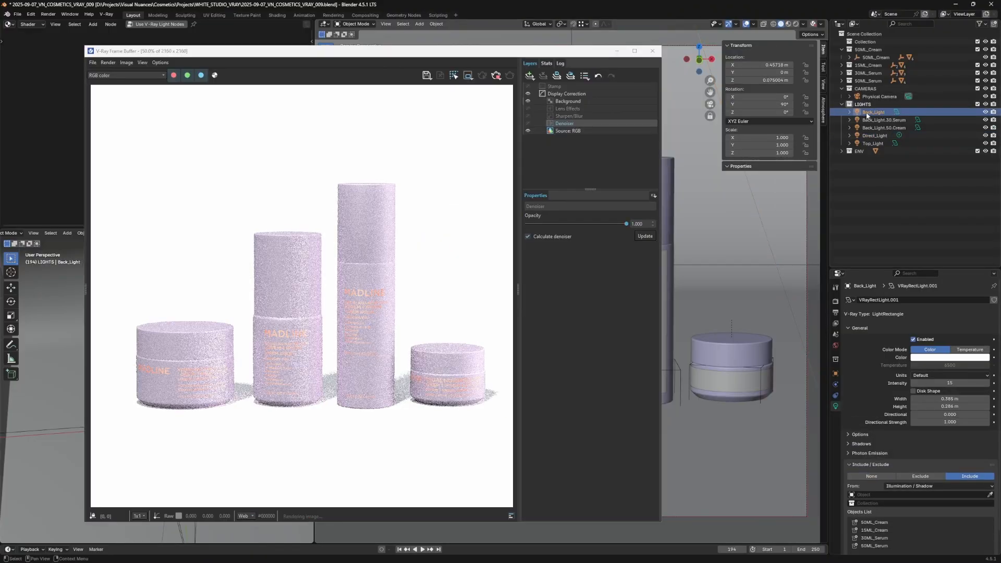
key("ctrl+v")
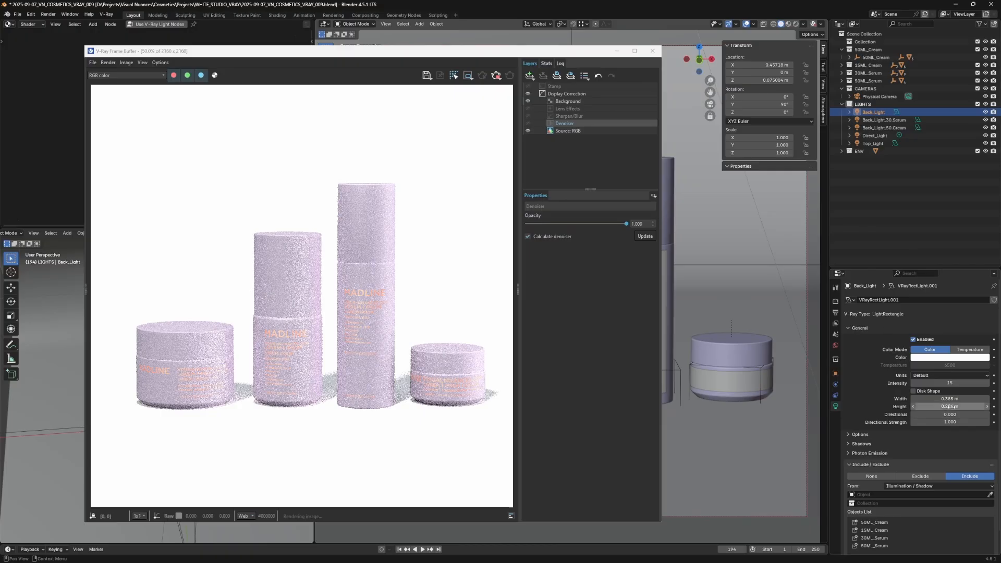
double_click(937, 382)
type("10")
key("Return")
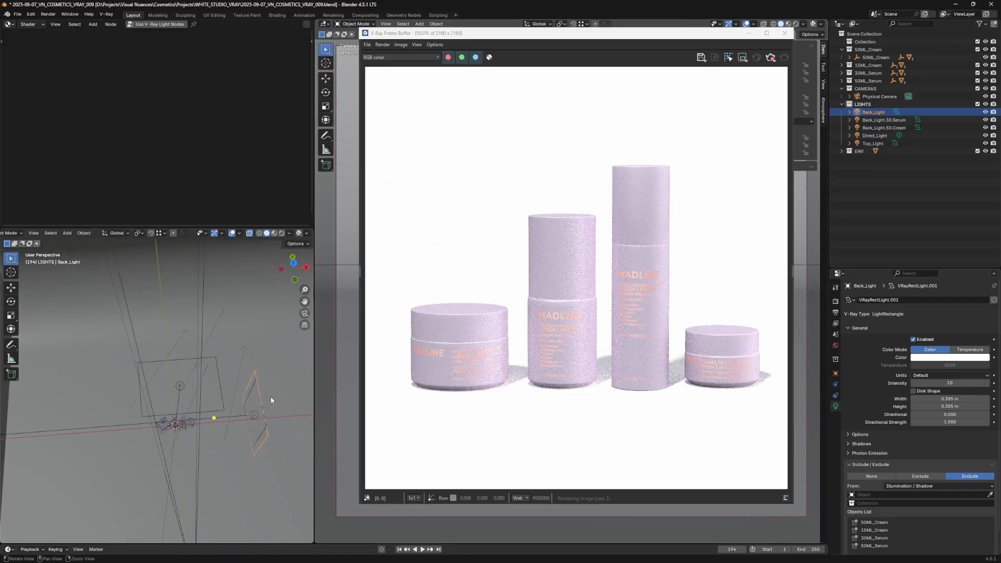
key("KP_7")
- Move Back_Light.30.Serum and Back_Light.50.Cream together about 0.23 m along the global Y axis in the top view
left_click(888, 120)
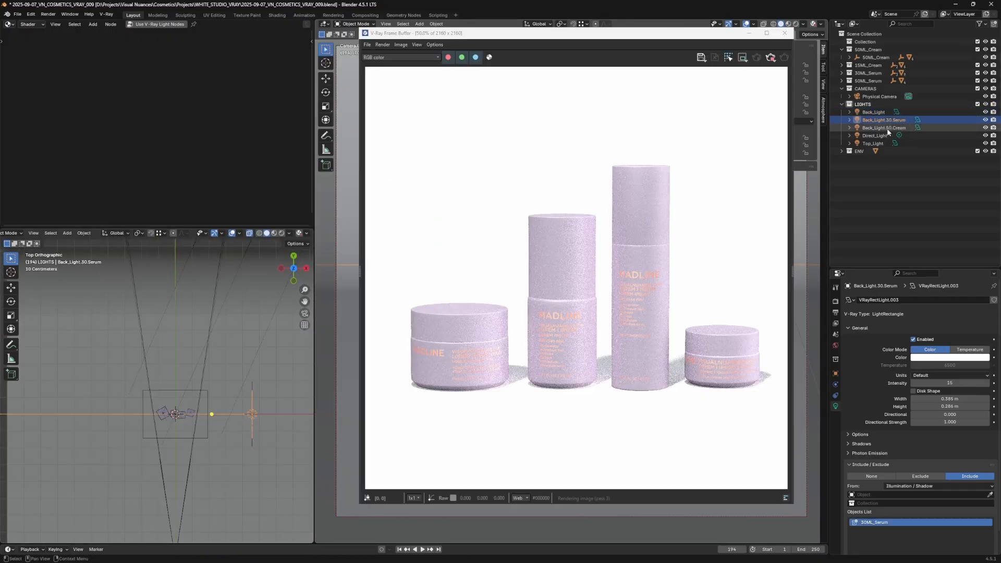
left_click(886, 128, "shift")
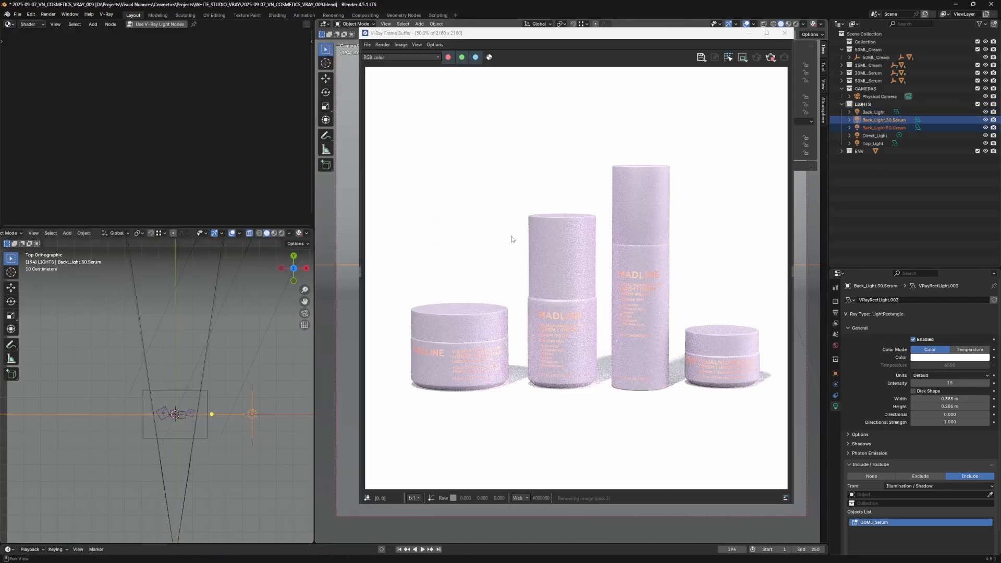
middle_click_drag(177, 418, 160, 418, "shift")
key("g")
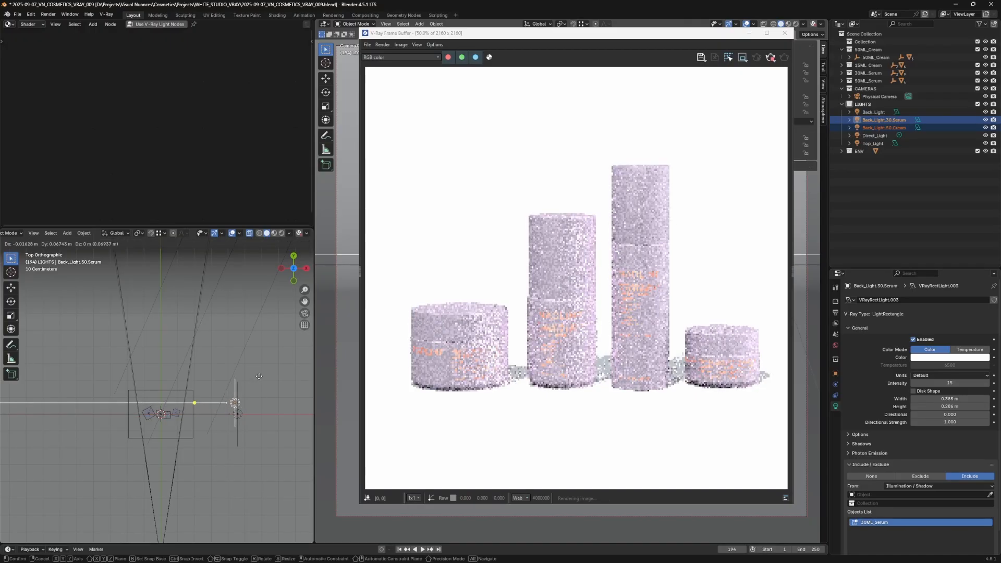
key("y")
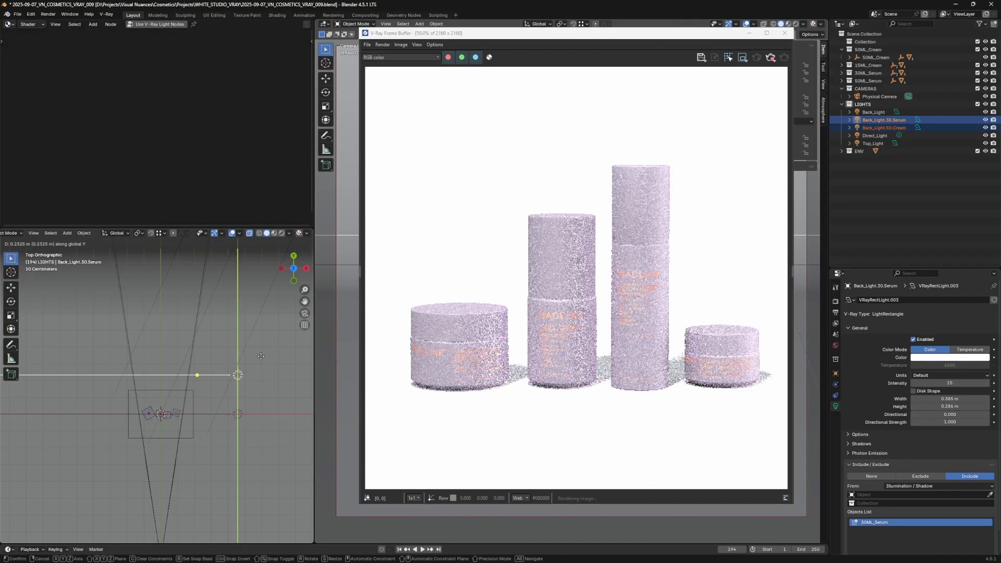
left_click(261, 356)
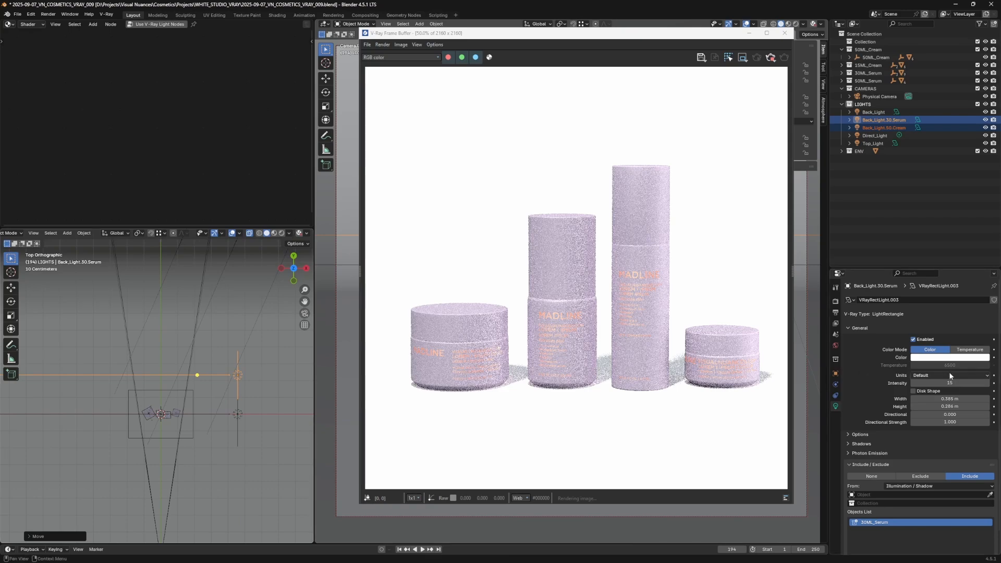
- Set Back_Light.30.Serum's height equal to its width and its intensity to 20, keeping the rectangular shape
left_click(945, 388)
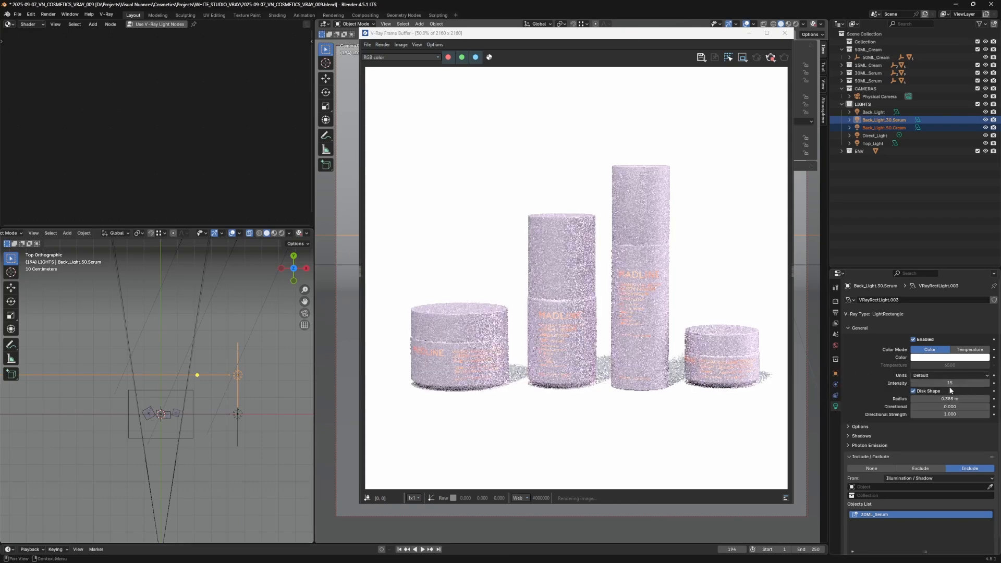
left_click(932, 392)
left_click(952, 383)
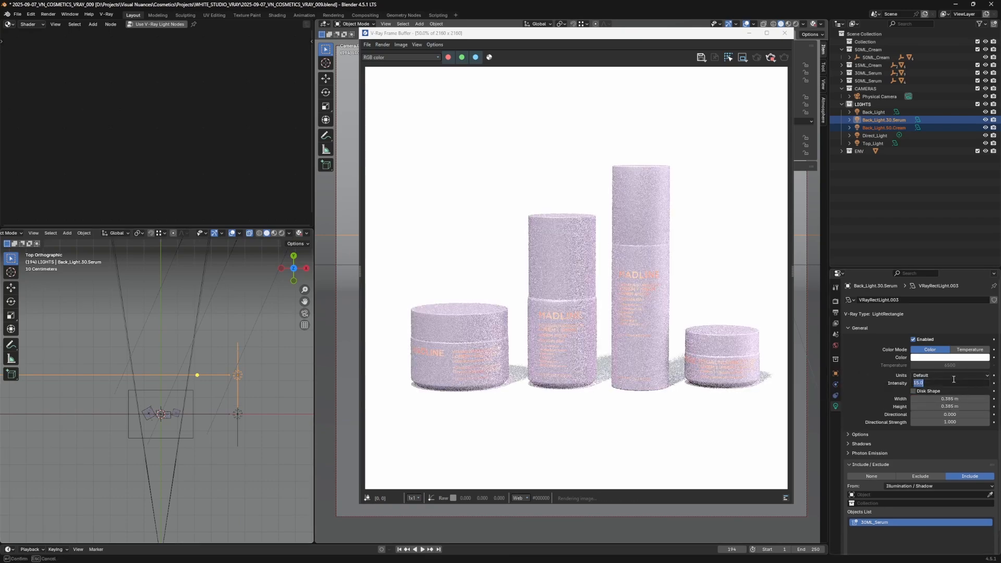
type("20")
key("Return")
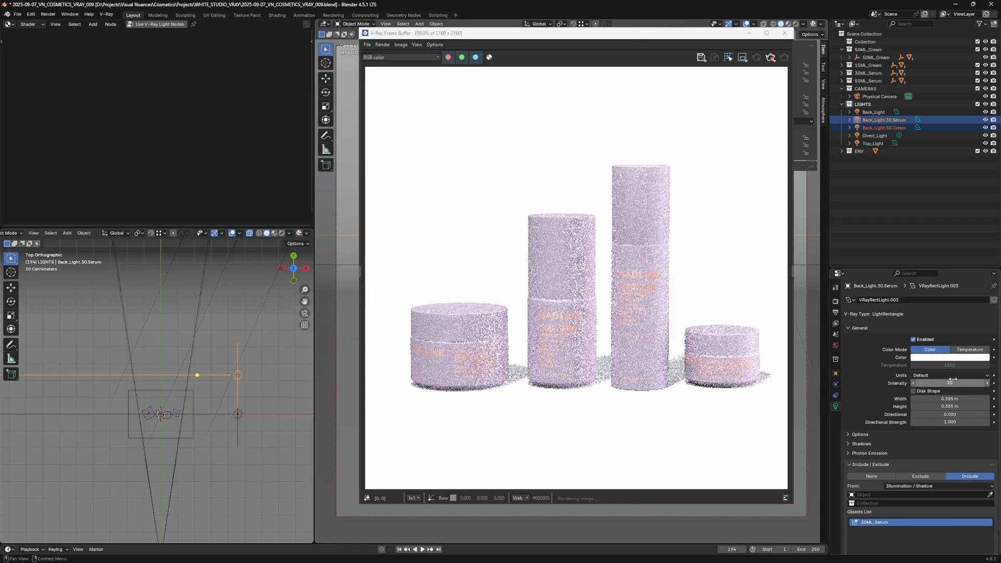
- Turn the Denoiser layer back on in the frame buffer to preview the adjusted back lights
left_click(791, 271)
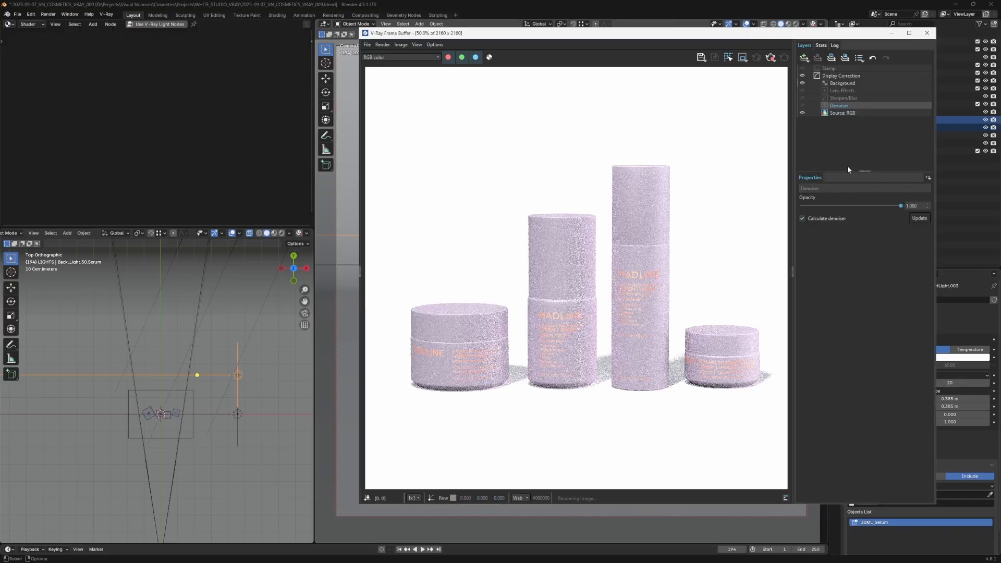
left_click(803, 107)
- Move the Physical Camera back from the products along the global Y axis in the top view
middle_click_drag(209, 329, 201, 421, "ctrl")
middle_click_drag(201, 421, 202, 395, "shift")
scroll(202, 394, "up", 4)
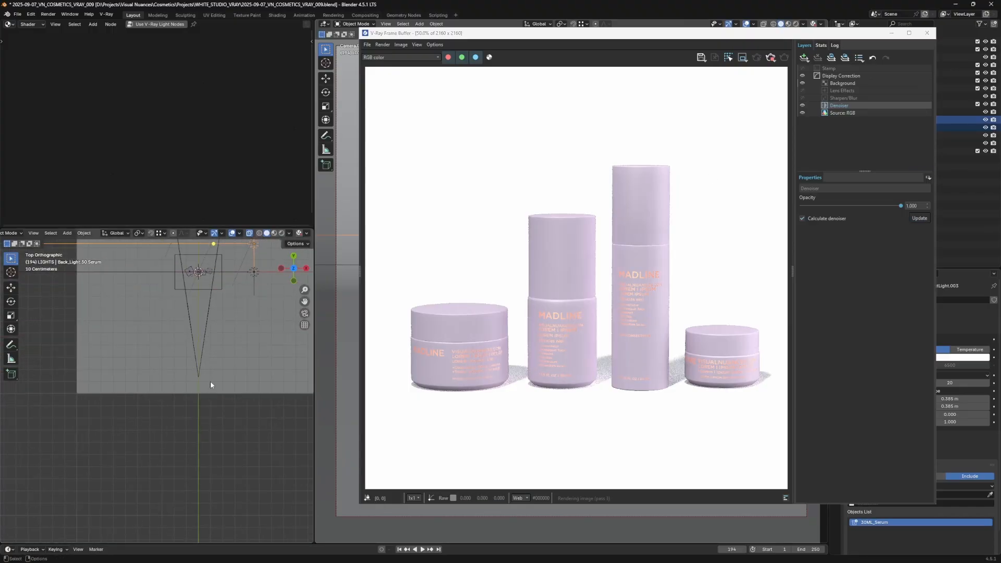
left_click(198, 377)
key("g")
key("z")
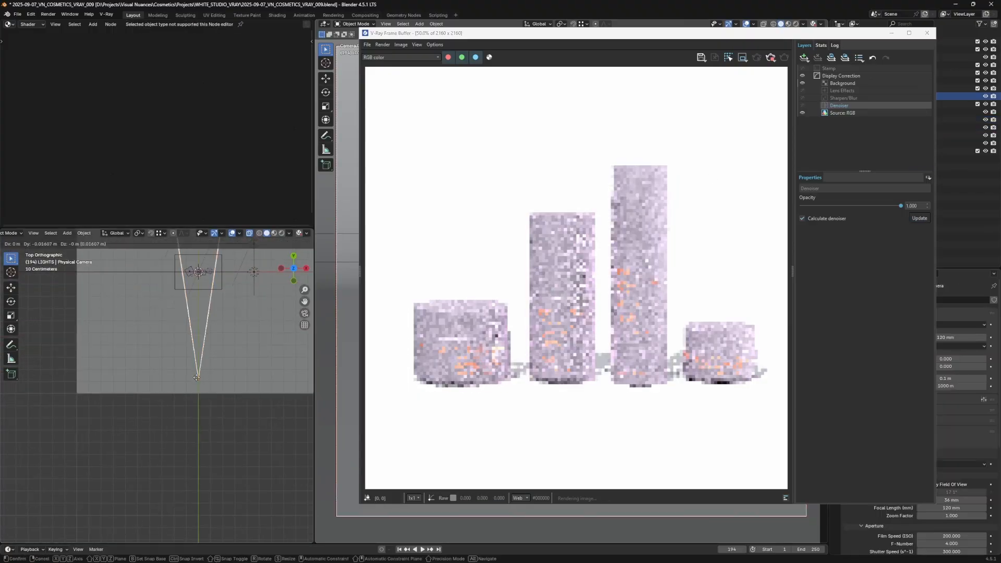
key("y")
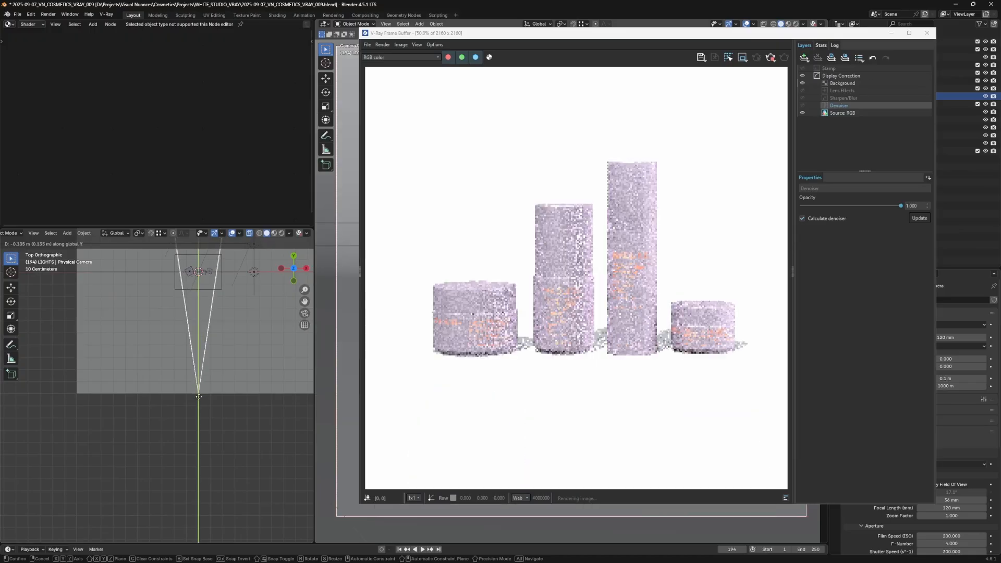
left_click(201, 388)
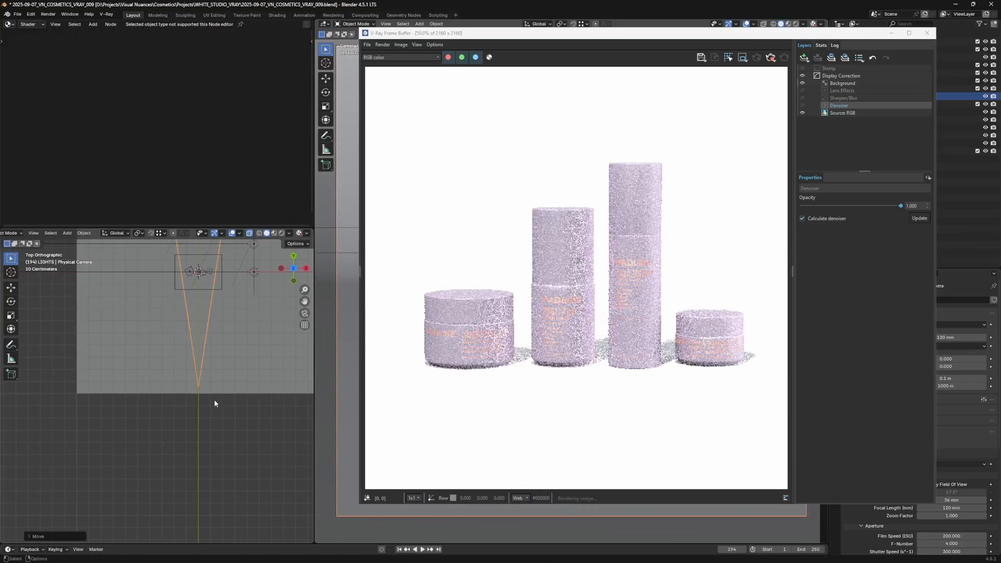
- Raise the Physical Camera along the global Z axis to lower the products in the frame
middle_click_drag(214, 402, 234, 358)
key("g")
key("z")
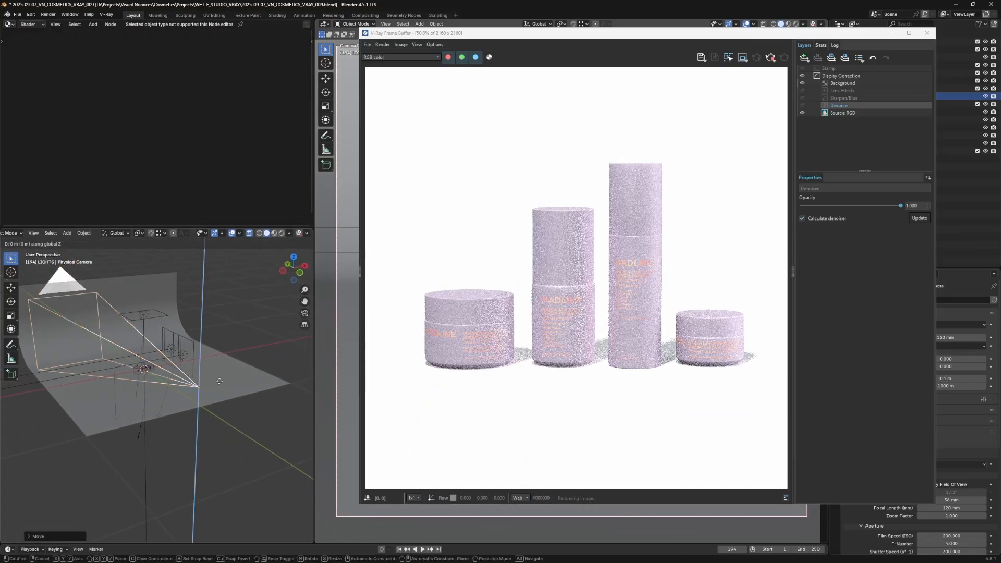
left_click(219, 377)
- Move the Physical Camera slightly farther back along the global Y axis, leaving its height as it is
key("KP_7")
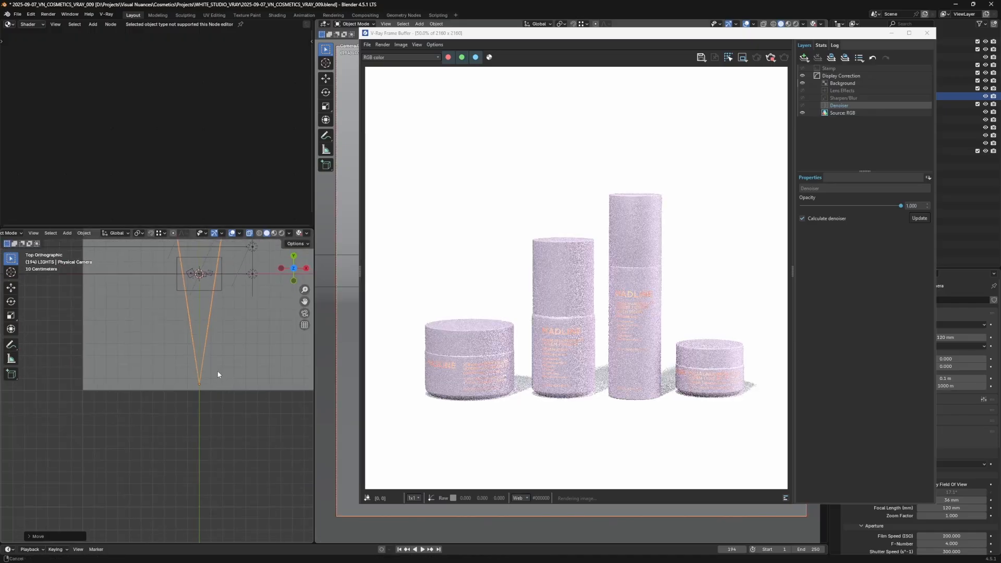
key("z")
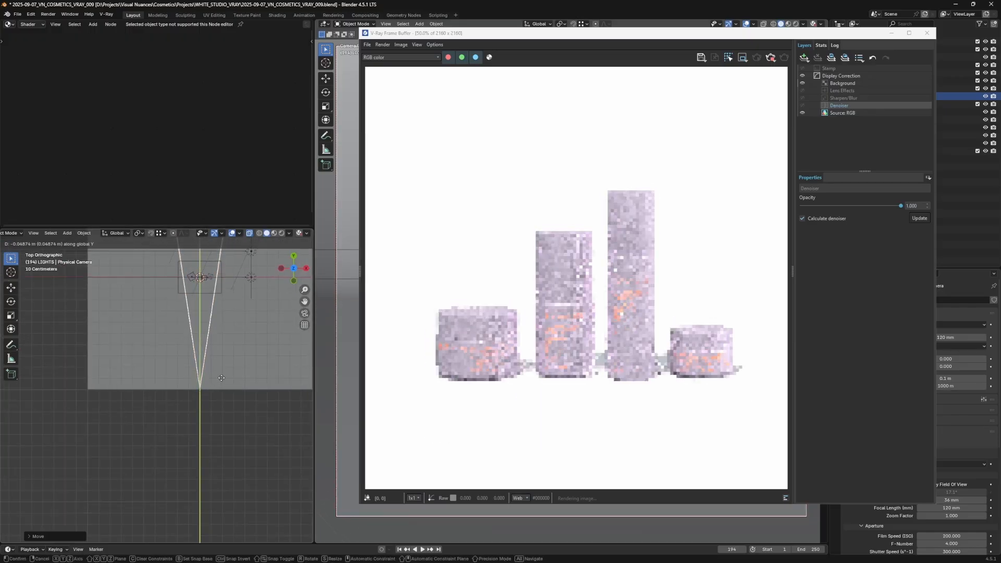
left_click(221, 377)
middle_click_drag(221, 377, 241, 318)
key("g")
key("z")
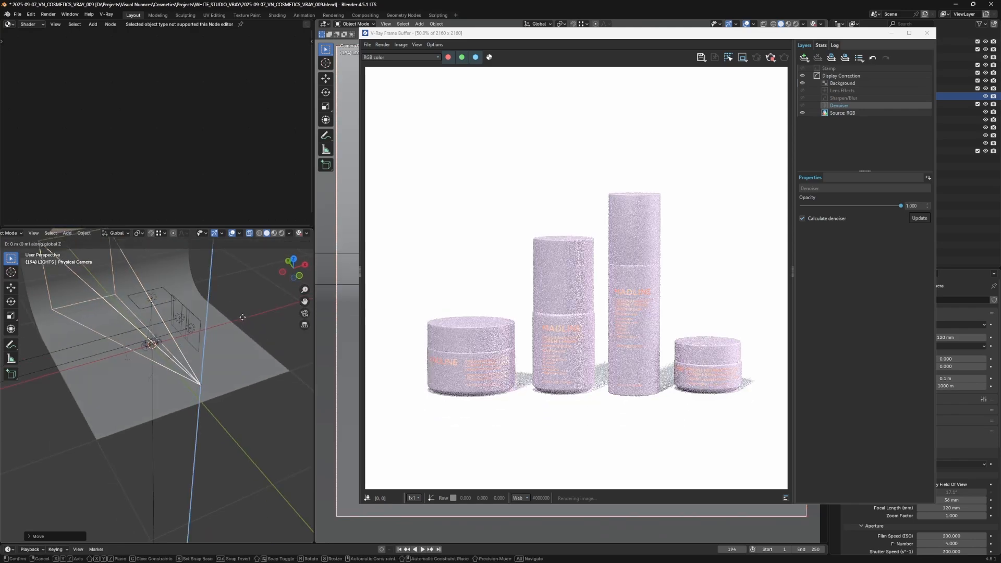
right_click(242, 316)
- Reposition the frame buffer window and add a Curves correction layer to the render
left_click_drag(702, 40, 508, 48)
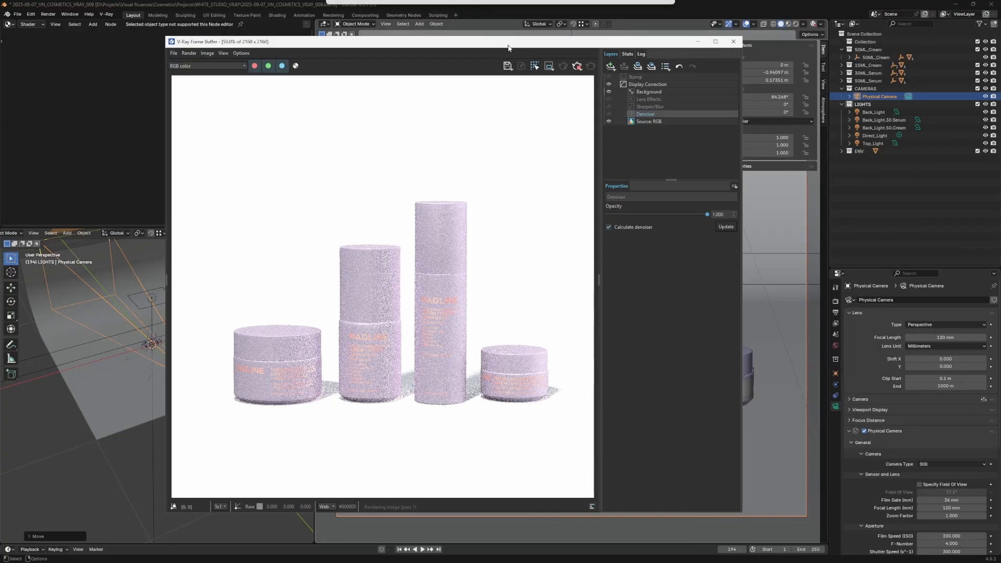
left_click(620, 137)
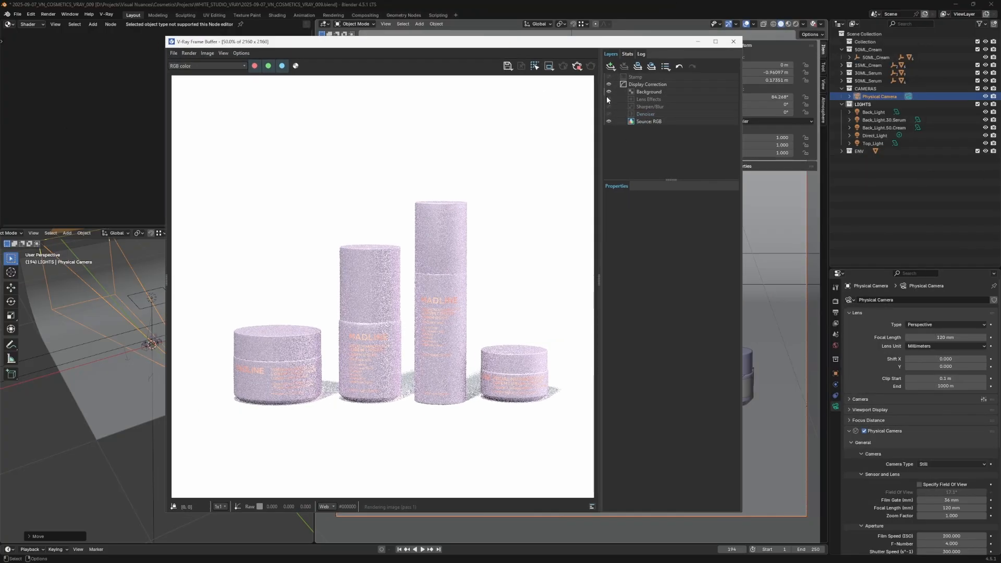
left_click(609, 66)
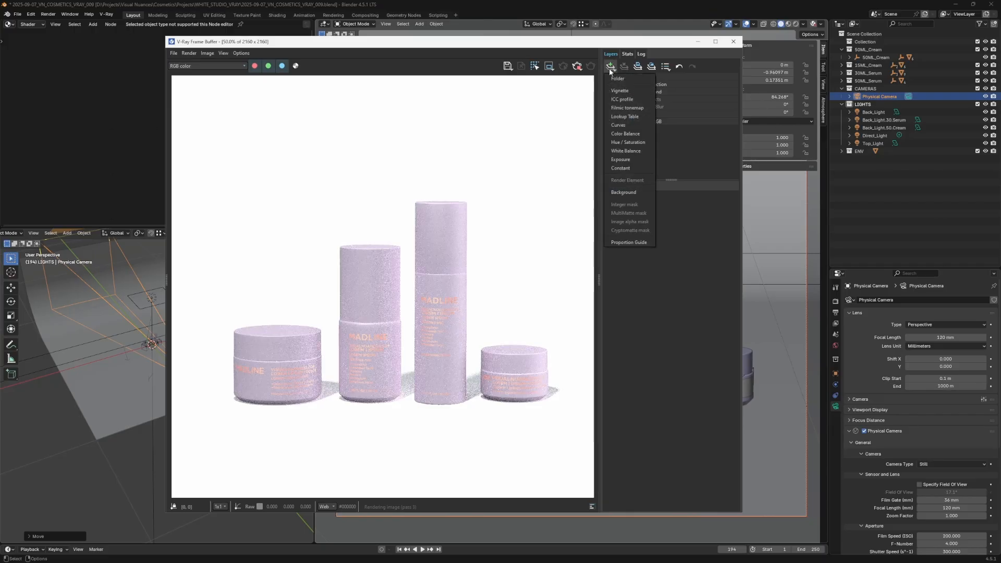
left_click(633, 126)
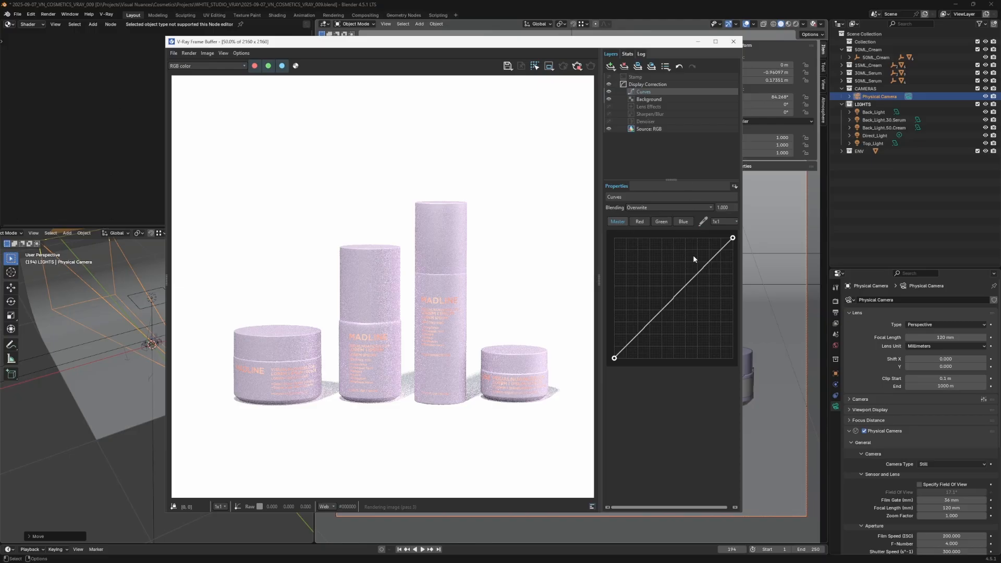
- Add a Cryptomatte mask to the Curves layer and pick the caps and bodies of all four products
left_click(734, 186)
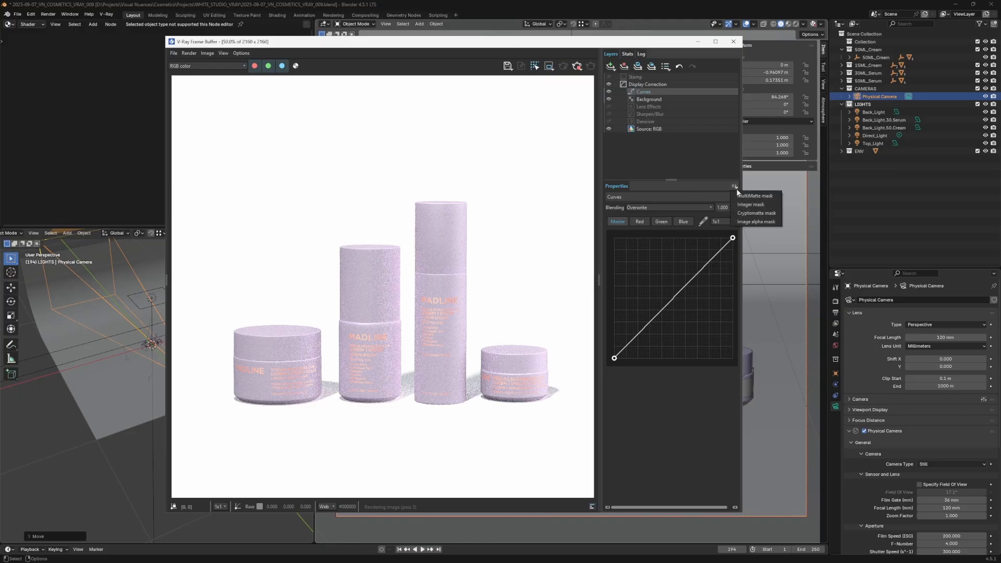
left_click(757, 213)
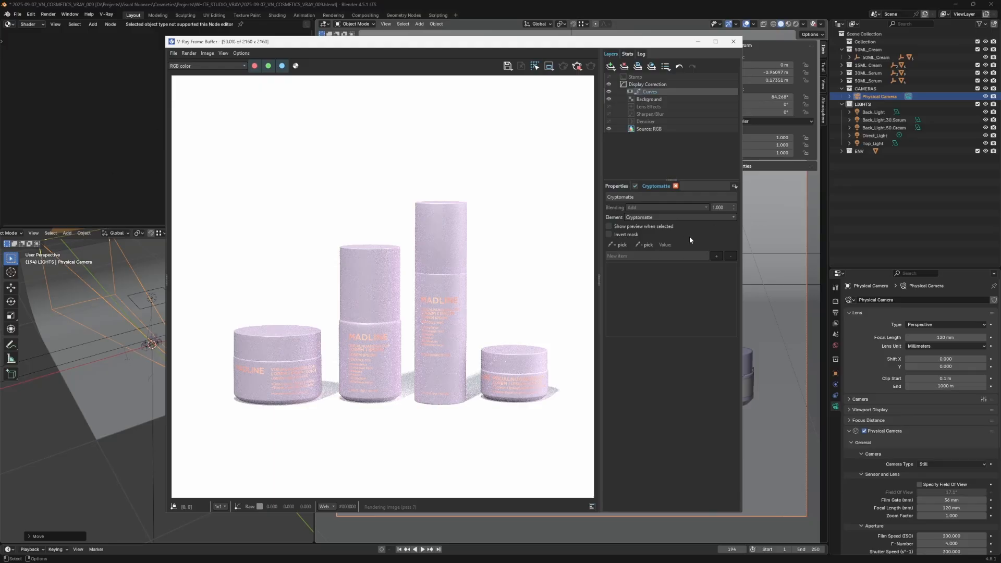
left_click(617, 245)
left_click(445, 245)
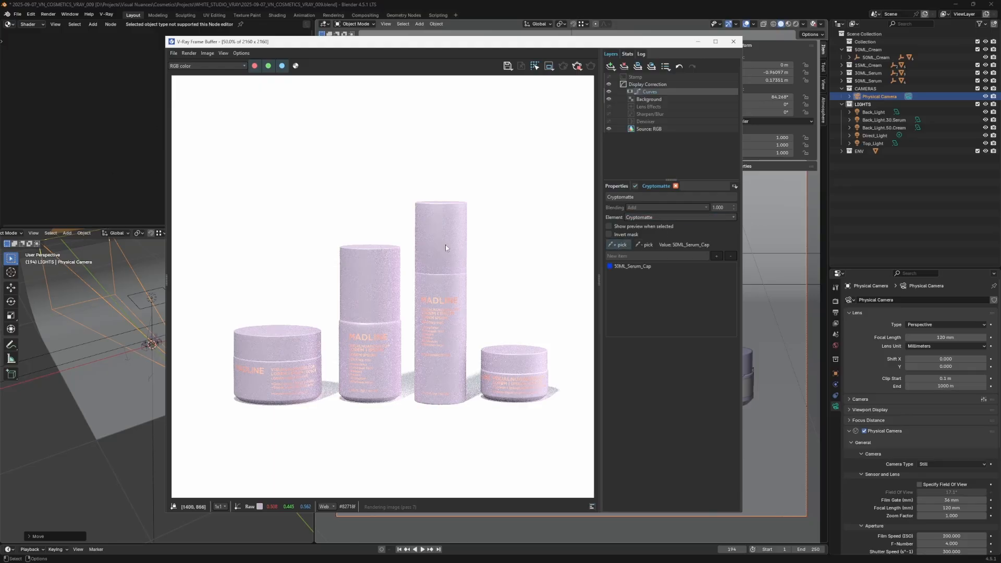
left_click(518, 359)
left_click(441, 370)
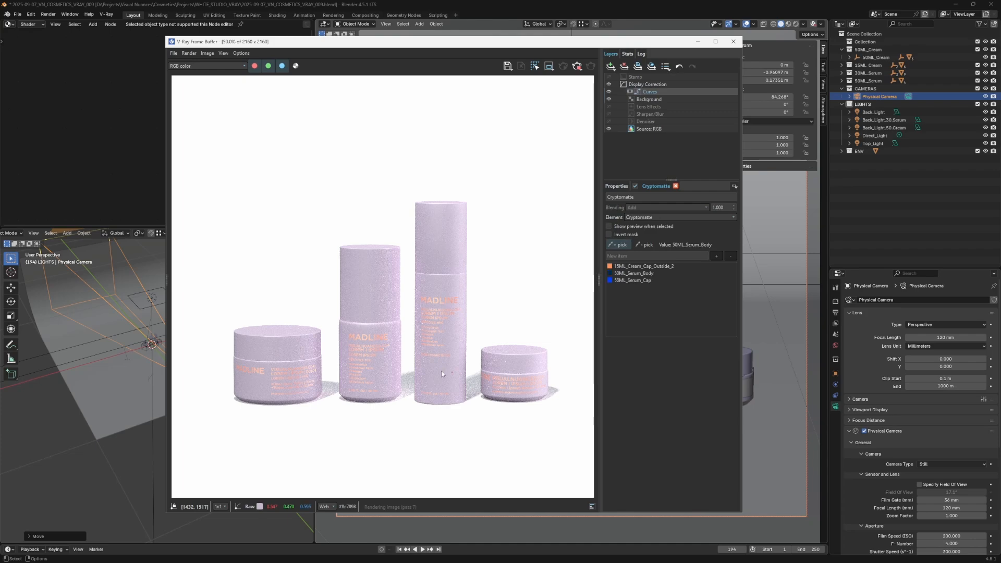
left_click(392, 332)
left_click(370, 282)
left_click(276, 339)
left_click(253, 393)
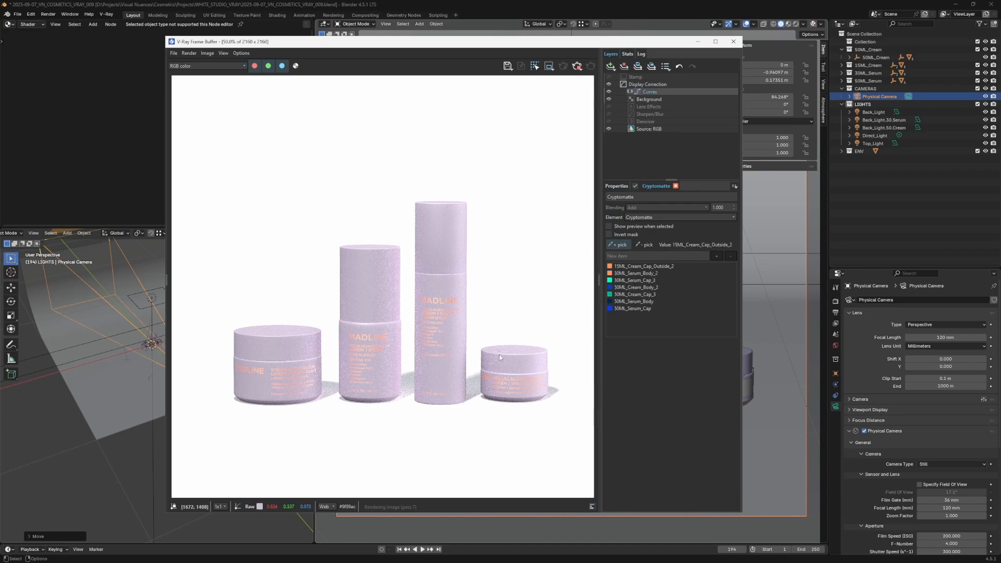
left_click(522, 402)
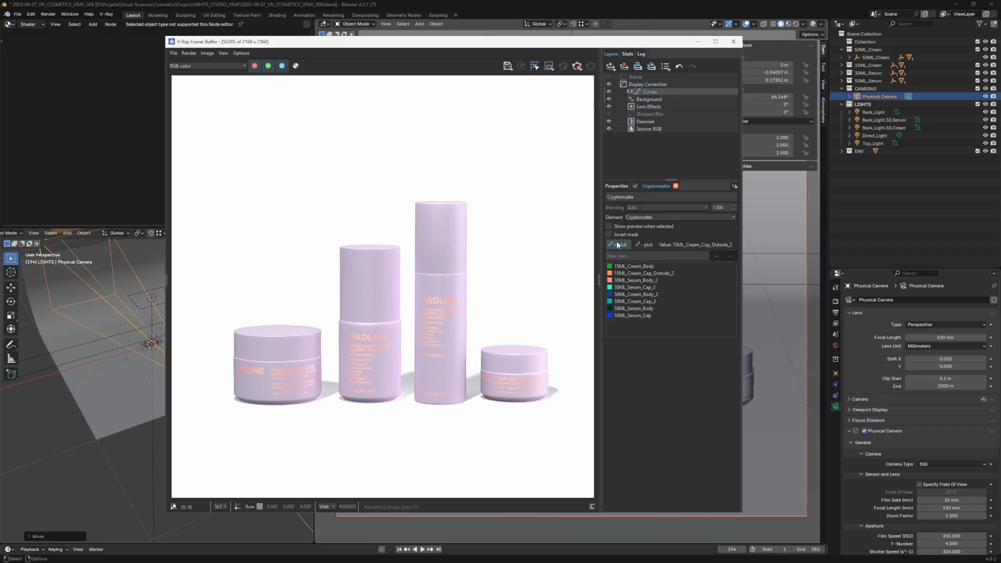
- Shape the masked layer's master curve for slight contrast, with points at about (0.68, 0.74) and (0.34, 0.331)
left_click(616, 186)
left_click_drag(690, 280, 692, 262)
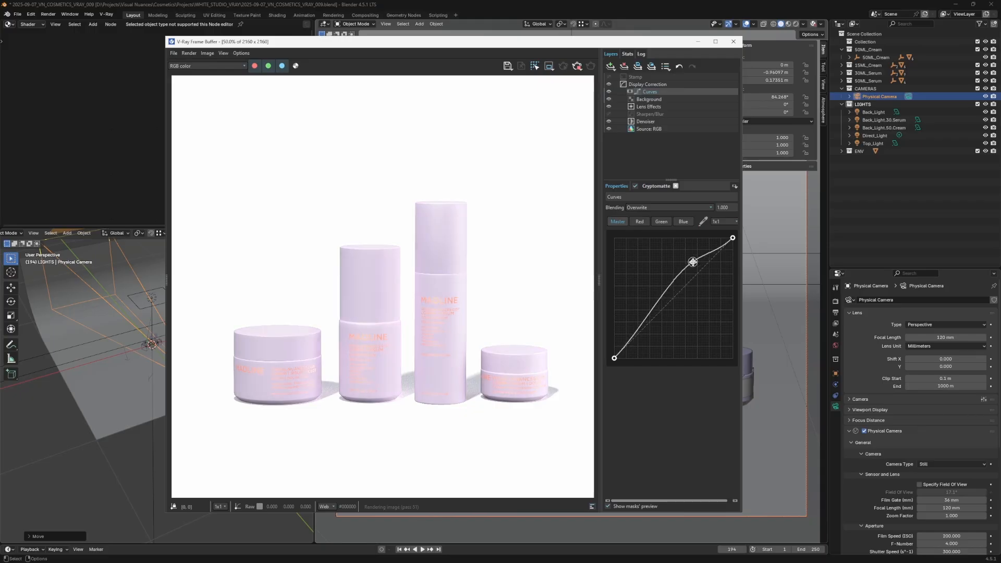
left_click_drag(654, 305, 654, 318)
left_click_drag(693, 263, 694, 268)
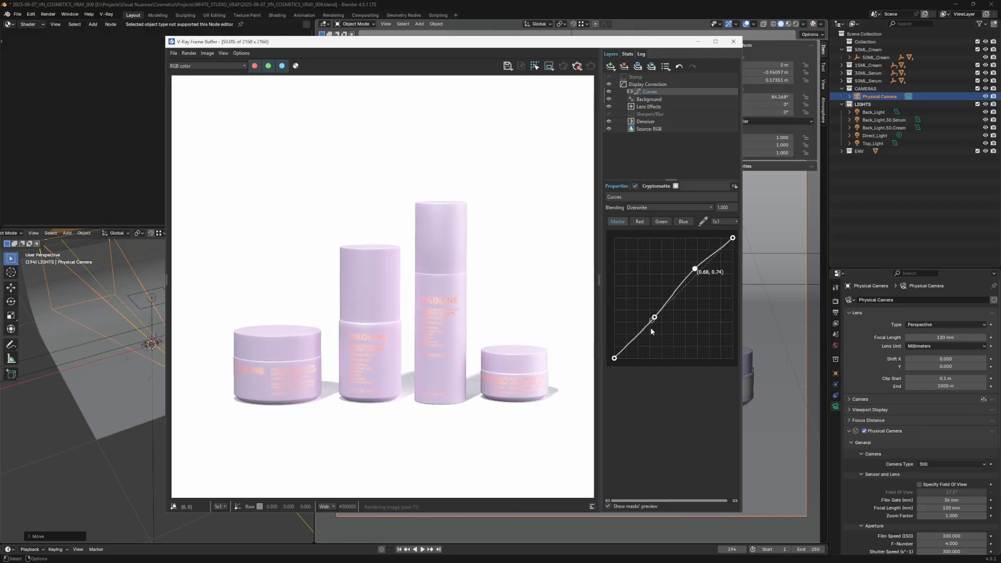
left_click_drag(654, 317, 654, 319)
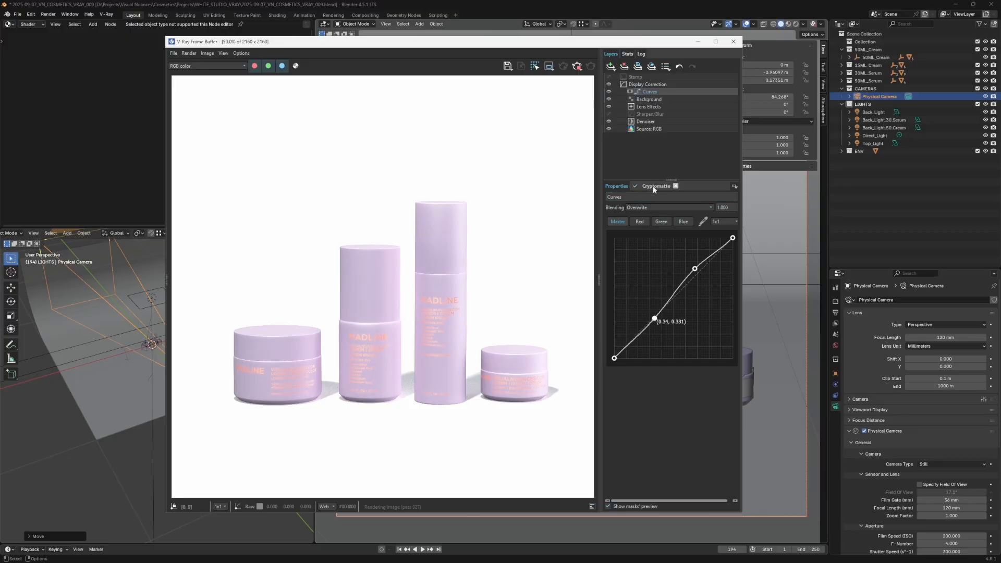
- Check the Cryptomatte channel among the view layer's Matte render channels and the mask types offered for the Curves layer
left_click(836, 325)
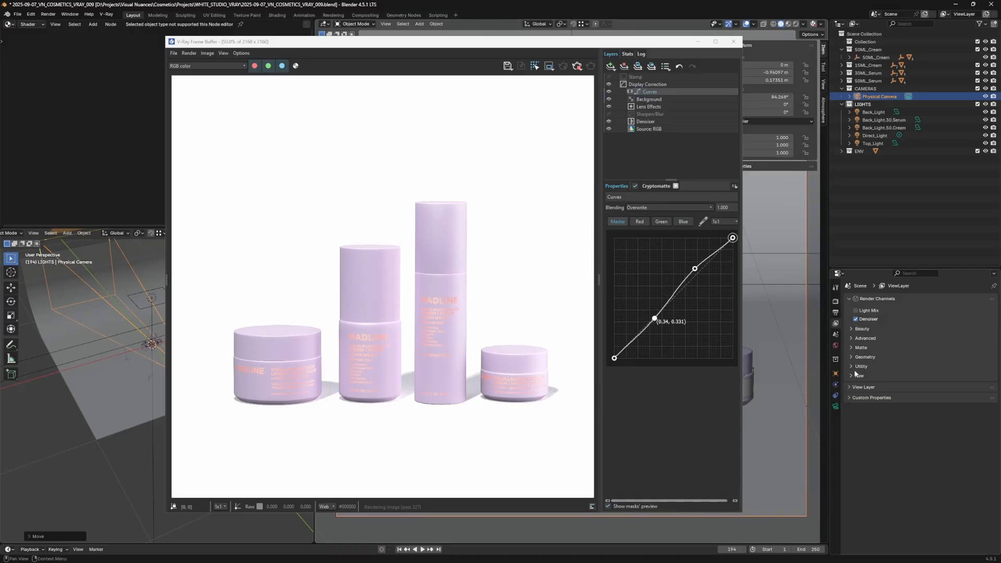
left_click(859, 348)
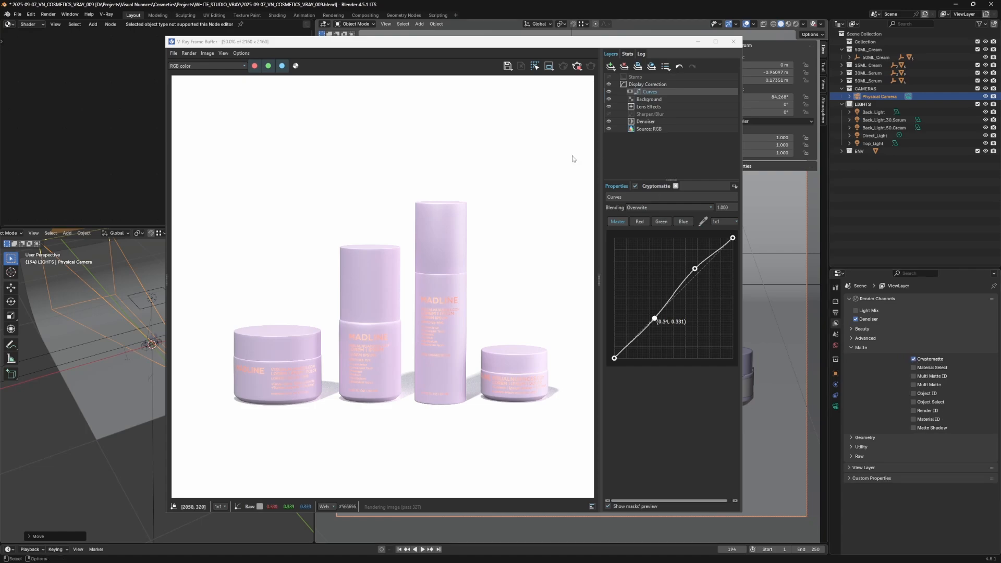
left_click(735, 186)
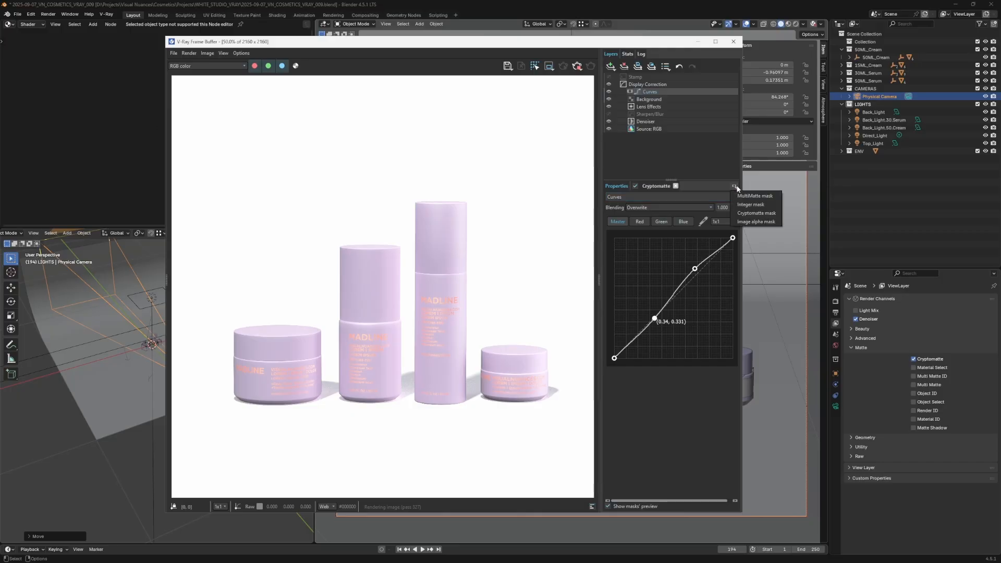
left_click(756, 214)
- Add a second Curves layer with a Cryptomatte mask and pick the front labels of all four products
left_click(611, 66)
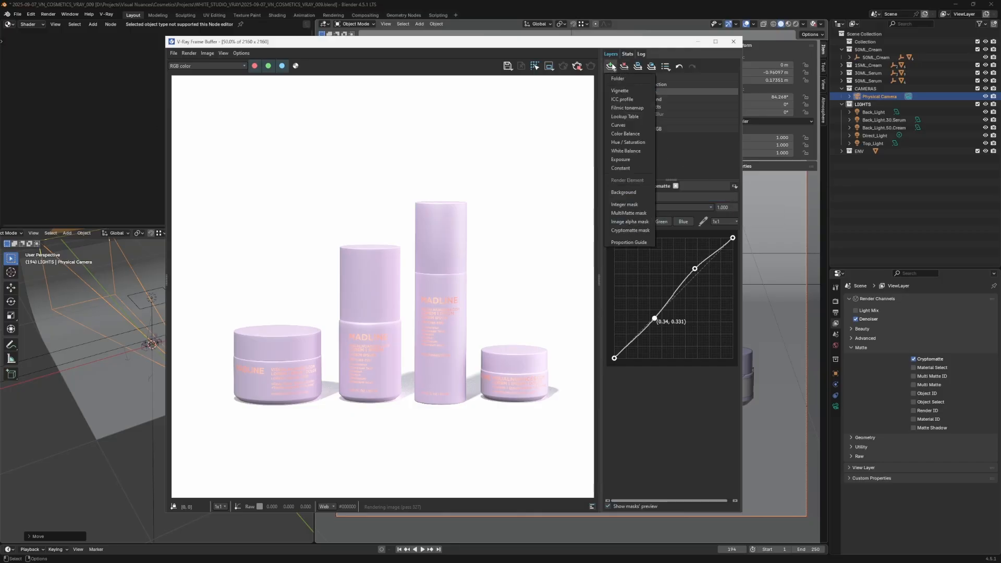
left_click(618, 125)
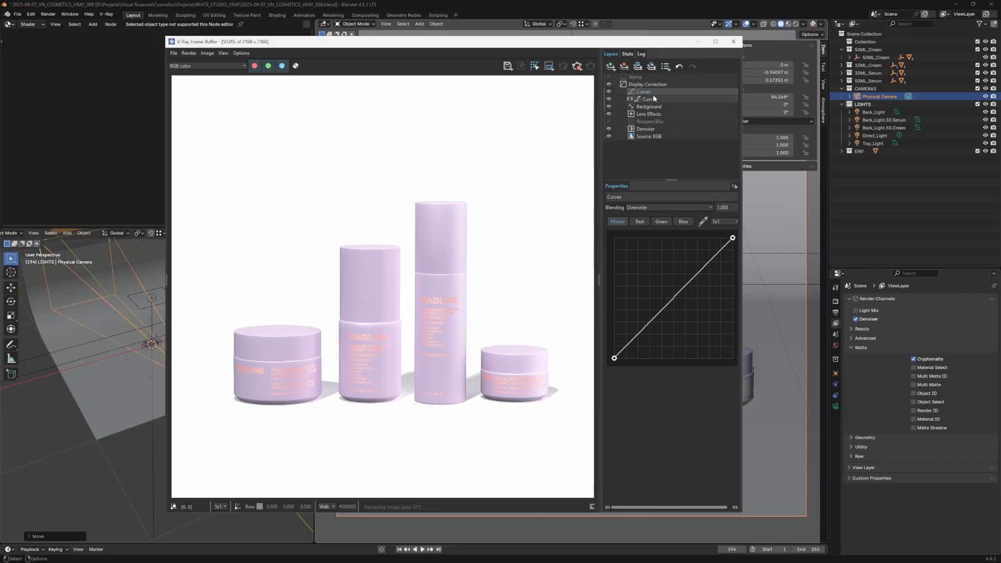
left_click(733, 186)
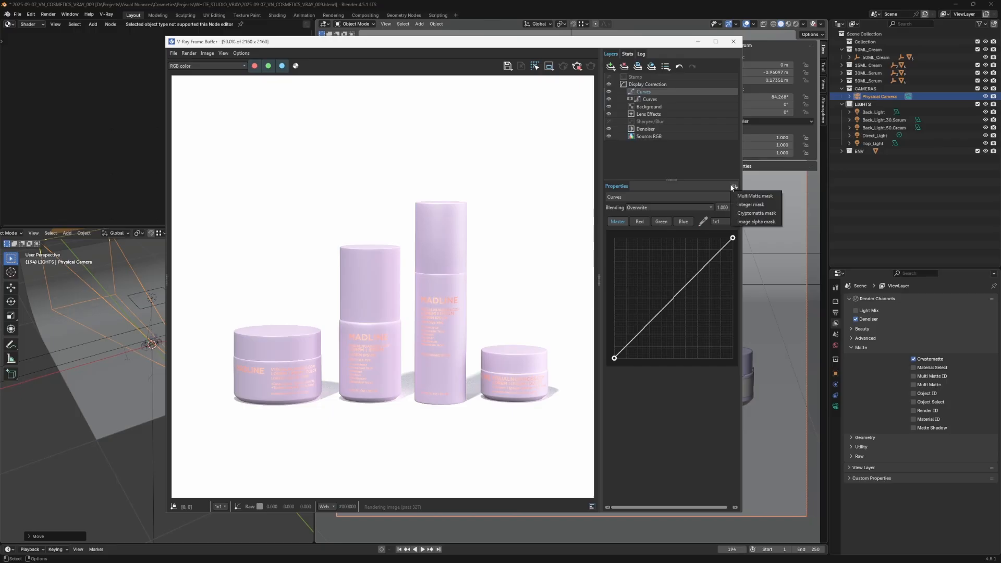
left_click(760, 214)
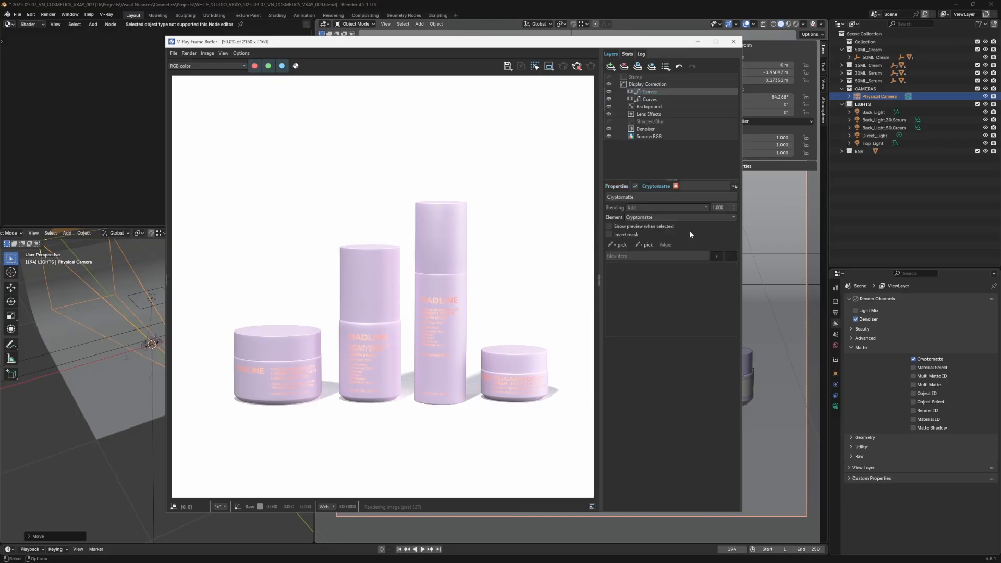
left_click(619, 244)
left_click(437, 303)
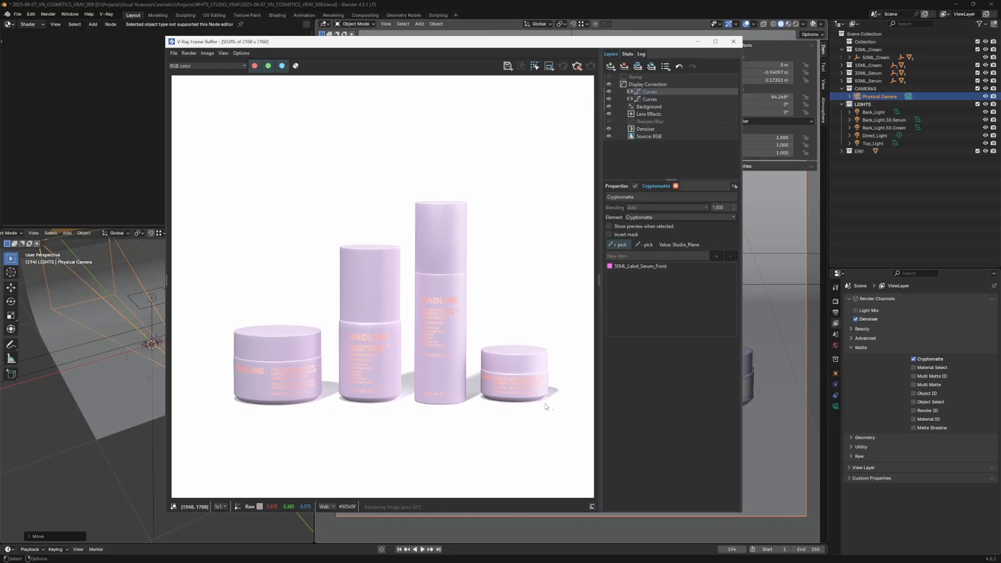
left_click(512, 381)
left_click(345, 344)
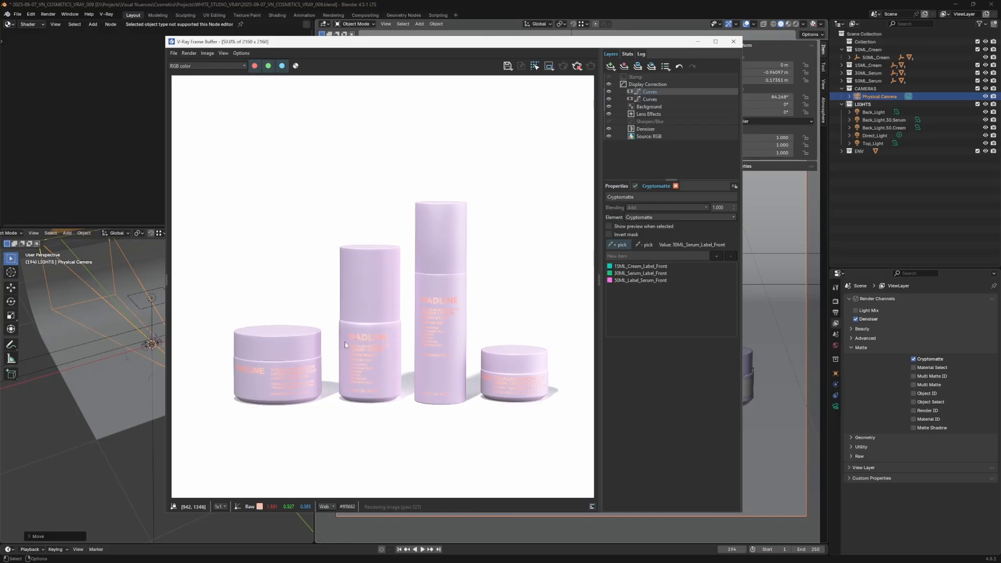
left_click(276, 369)
- Brighten the labels with master curve points at about (0.333, 0.377) and (0.71, 0.883), and move the frame buffer window aside
left_click(610, 187)
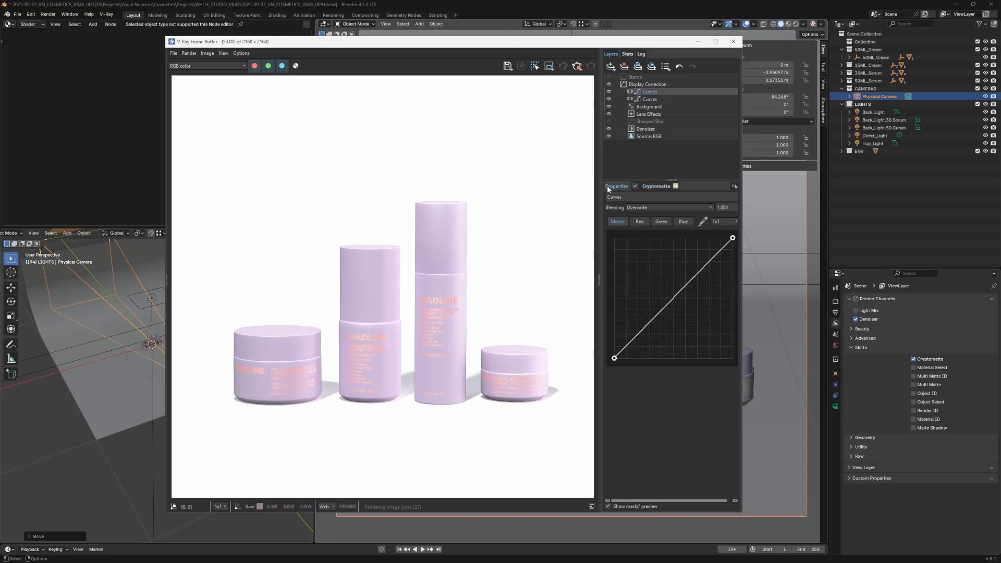
left_click_drag(695, 276, 699, 258)
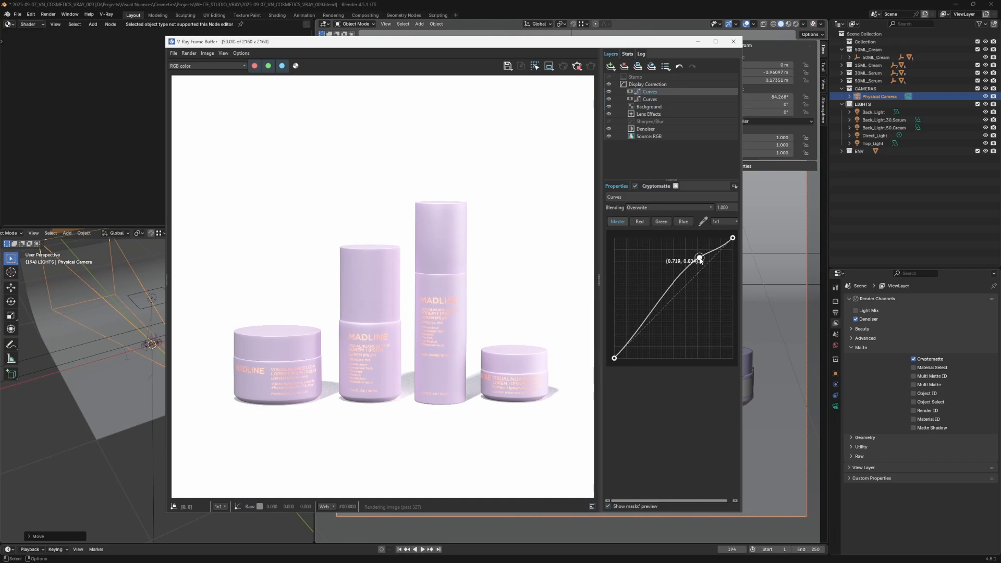
left_click_drag(654, 308, 653, 312)
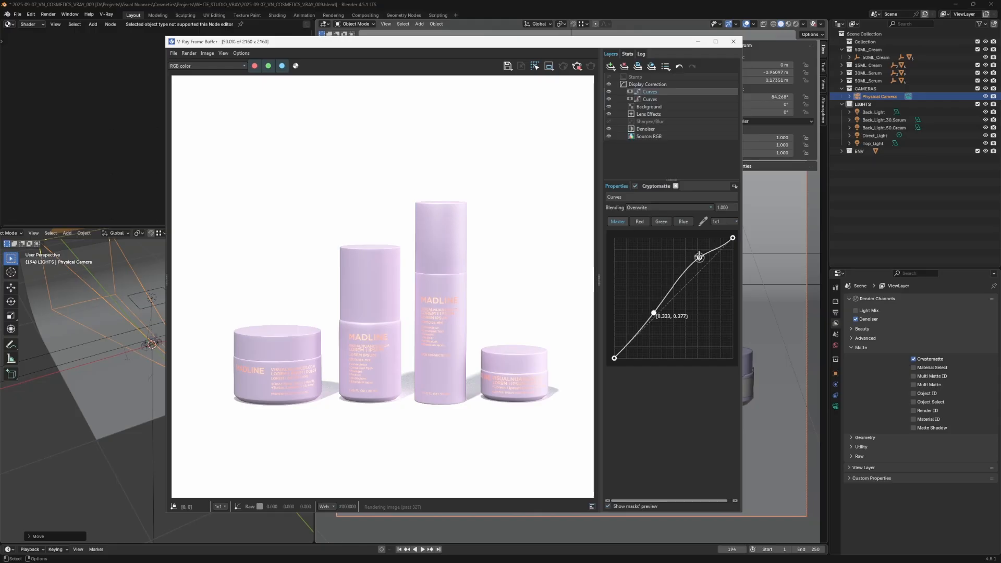
left_click_drag(699, 257, 699, 254)
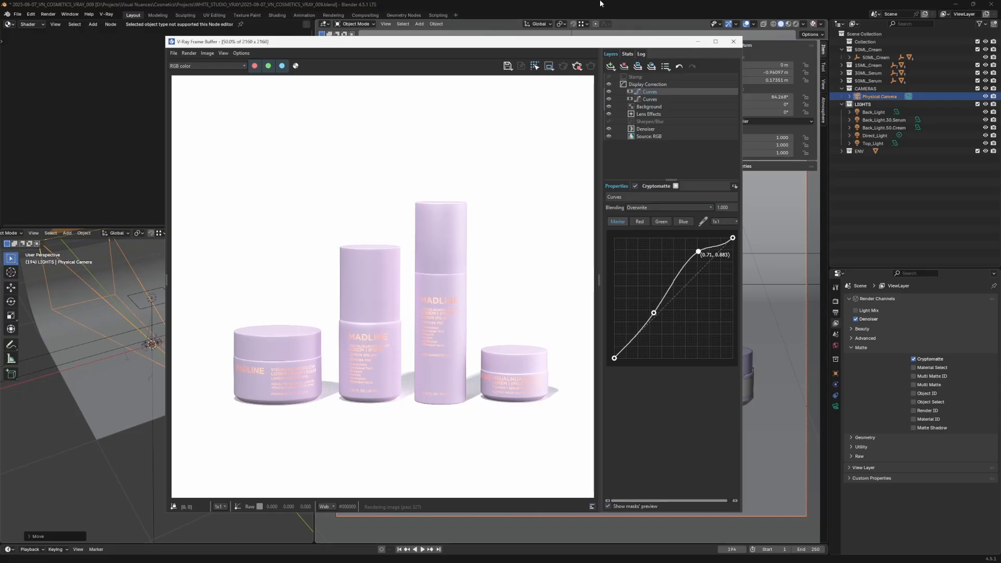
left_click_drag(619, 42, 693, 45)
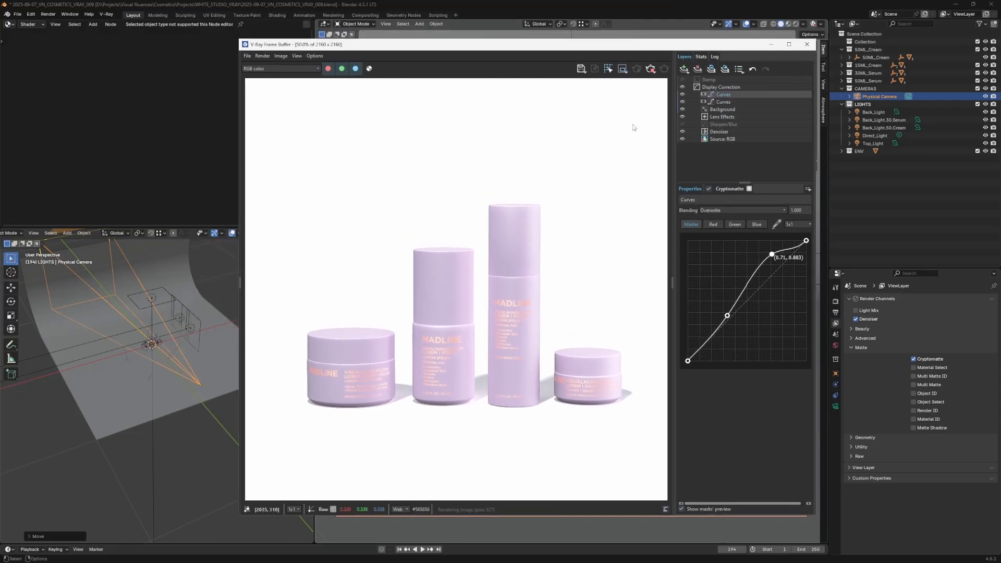